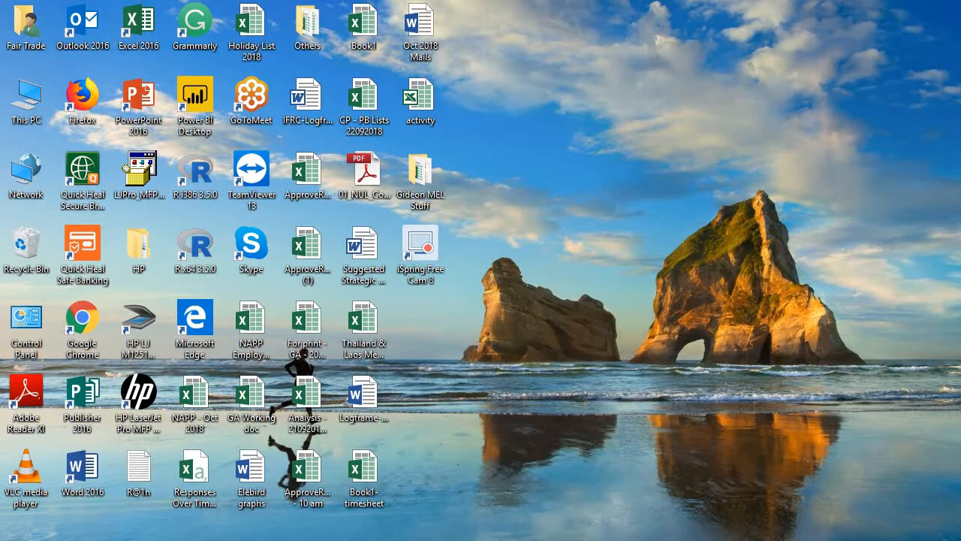
# Step: Restore the Chrome window showing the CRM's Authorization sign-in page
pyautogui.moveTo(459, 540)
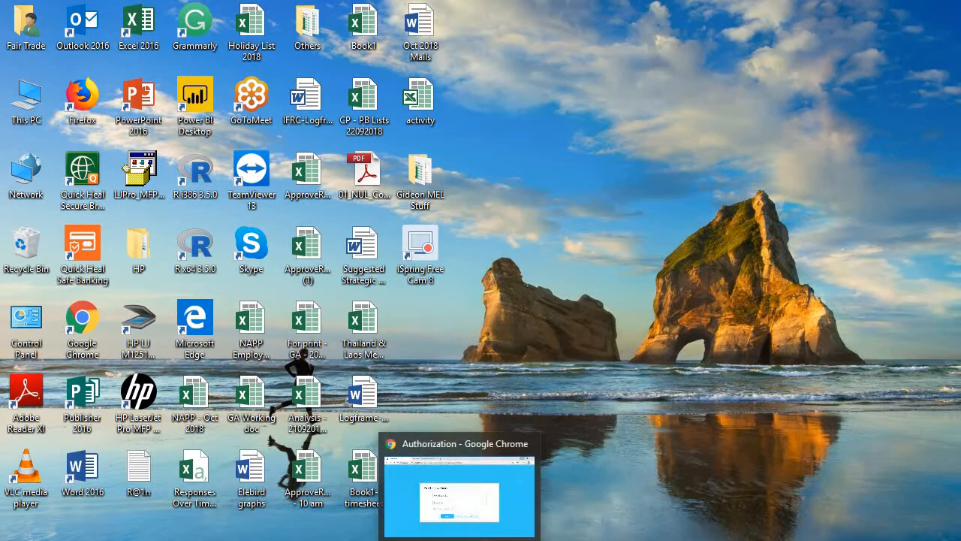
pyautogui.click(460, 495)
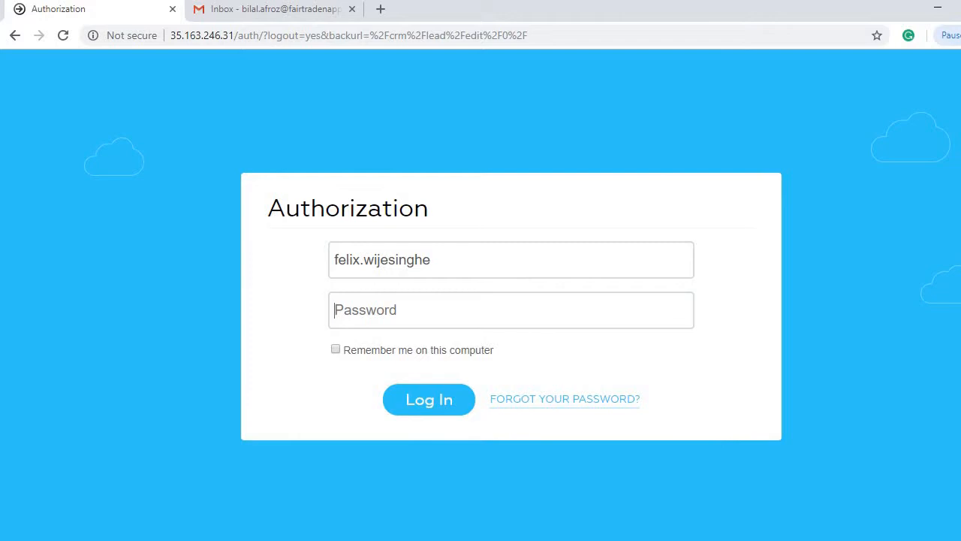
# Step: Enter the account password and submit the sign-in
pyautogui.write('•••••')
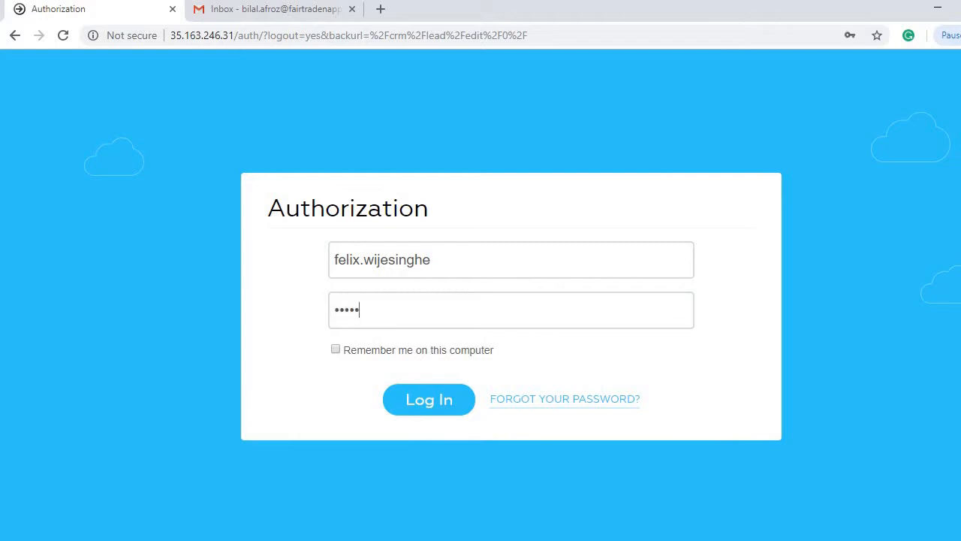
pyautogui.write('•••••')
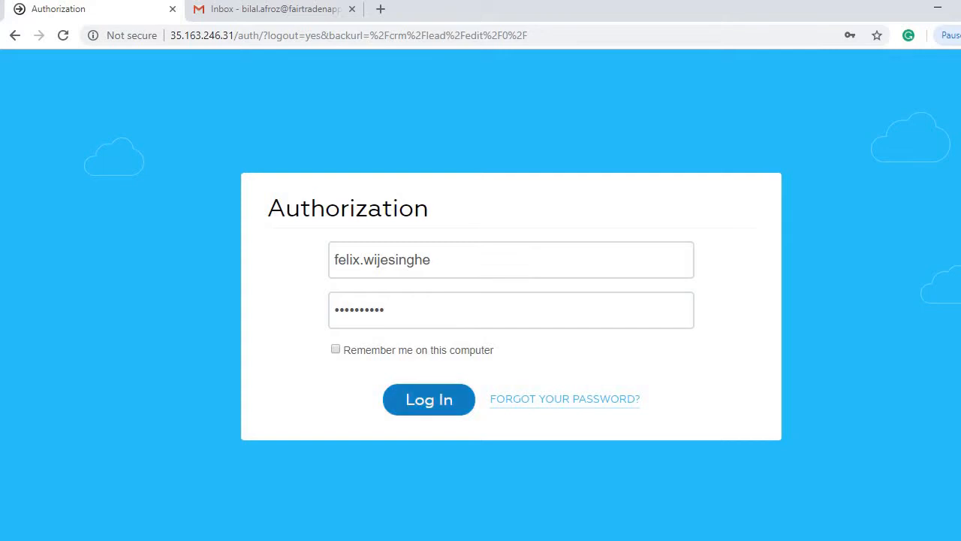
pyautogui.press('Return')
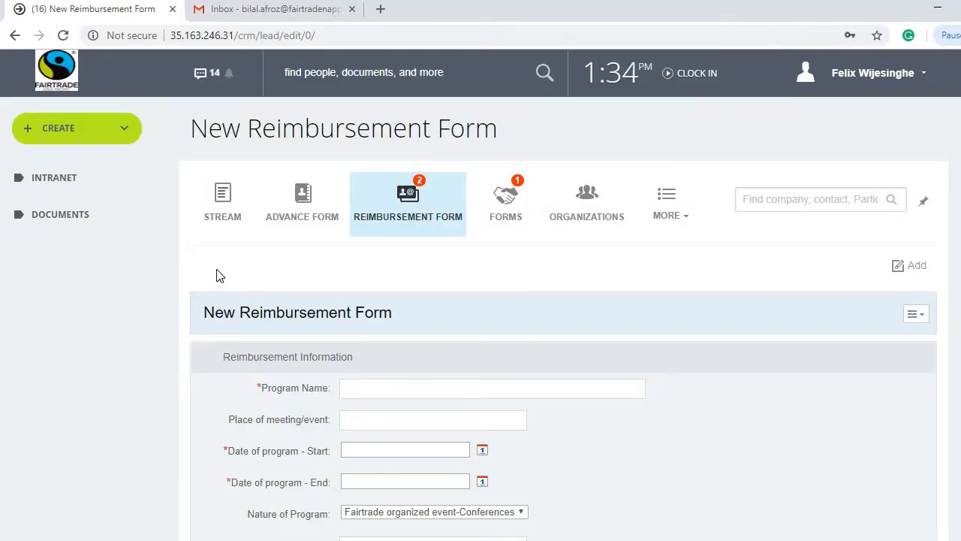
# Step: Expand INTRANET in the sidebar and go to Finance And Monitoring
pyautogui.scroll(-4, 121, 310)
pyautogui.scroll(-12, 117, 304)
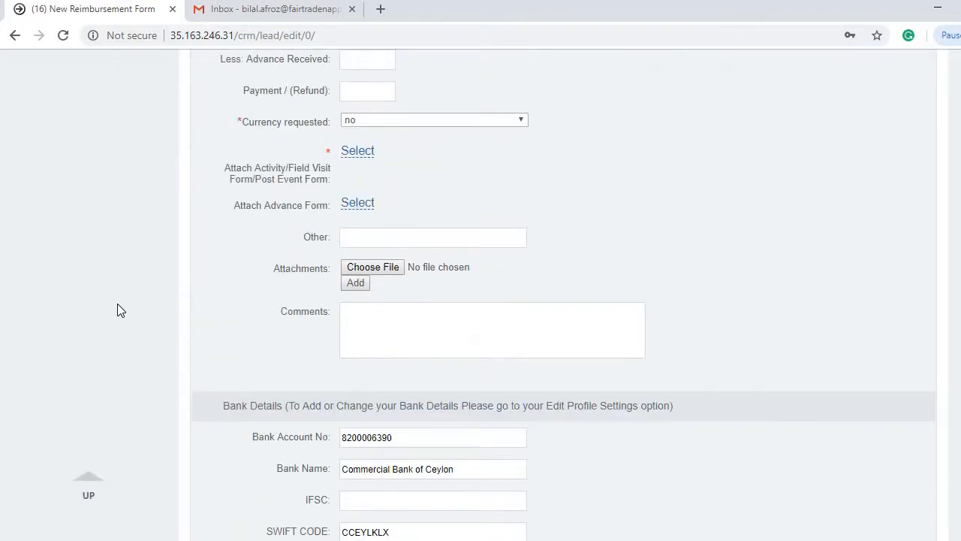
pyautogui.scroll(6, 116, 303)
pyautogui.scroll(10, 115, 303)
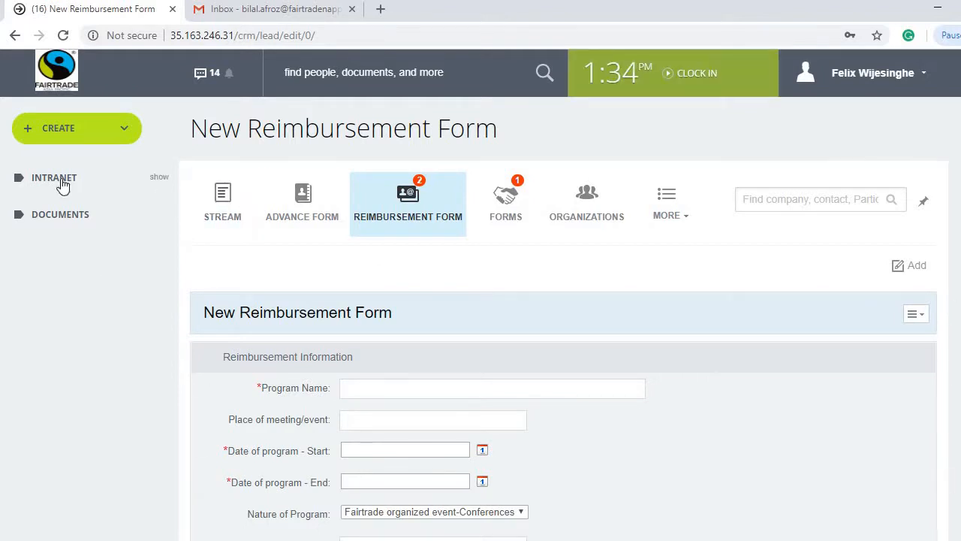
pyautogui.click(64, 185)
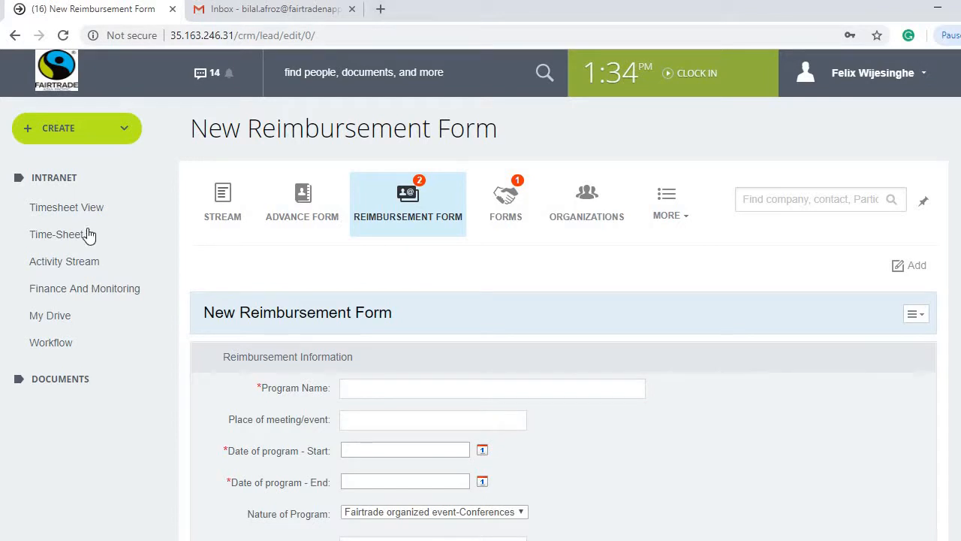
pyautogui.click(68, 289)
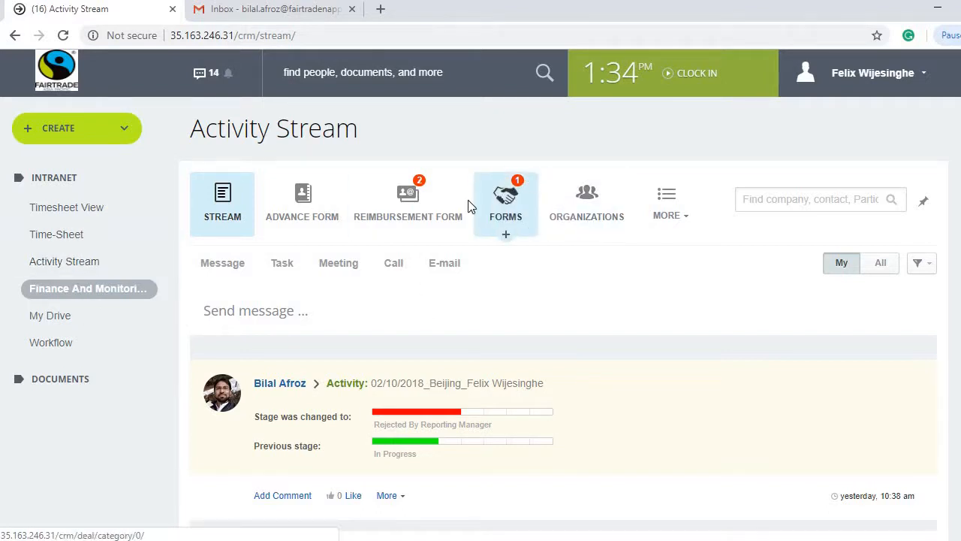
# Step: From the FORMS activity list, add a new Activity Form
pyautogui.click(506, 214)
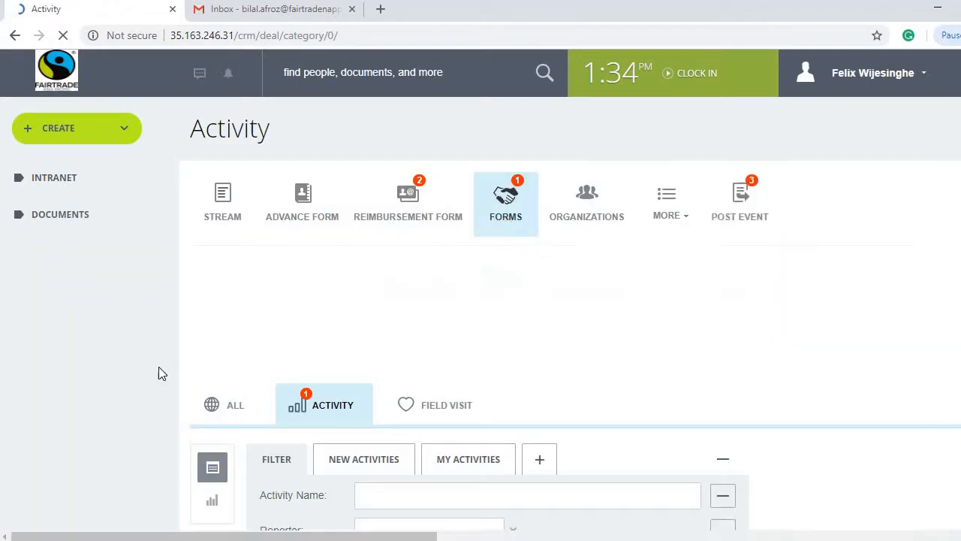
pyautogui.scroll(-2, 158, 373)
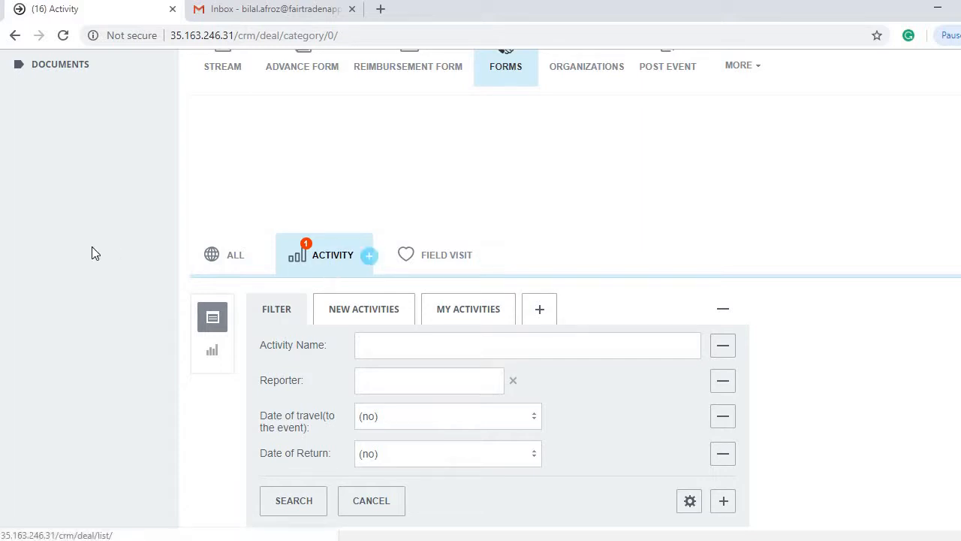
pyautogui.scroll(2, 92, 246)
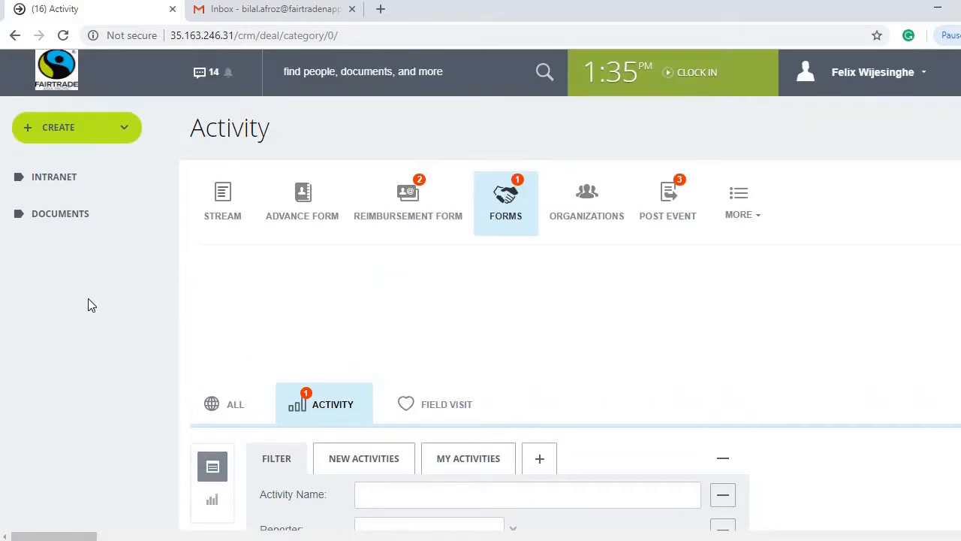
pyautogui.scroll(-2, 87, 305)
pyautogui.scroll(-4, 124, 297)
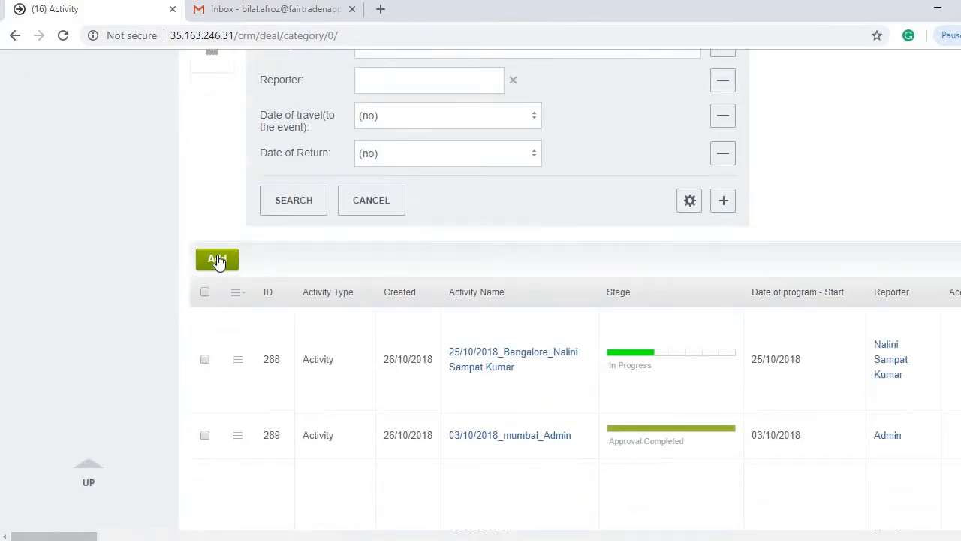
pyautogui.scroll(6, 136, 239)
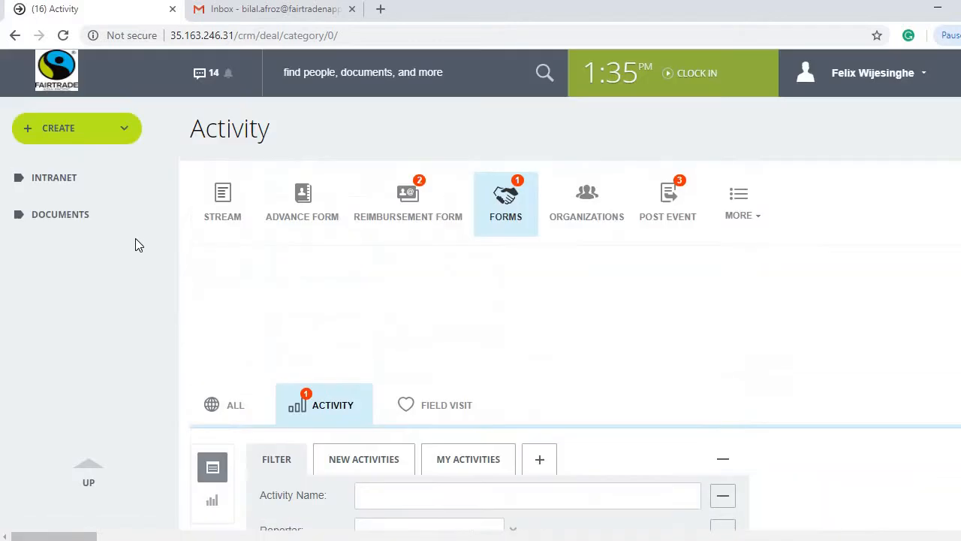
pyautogui.scroll(-4, 135, 238)
pyautogui.scroll(-2, 120, 327)
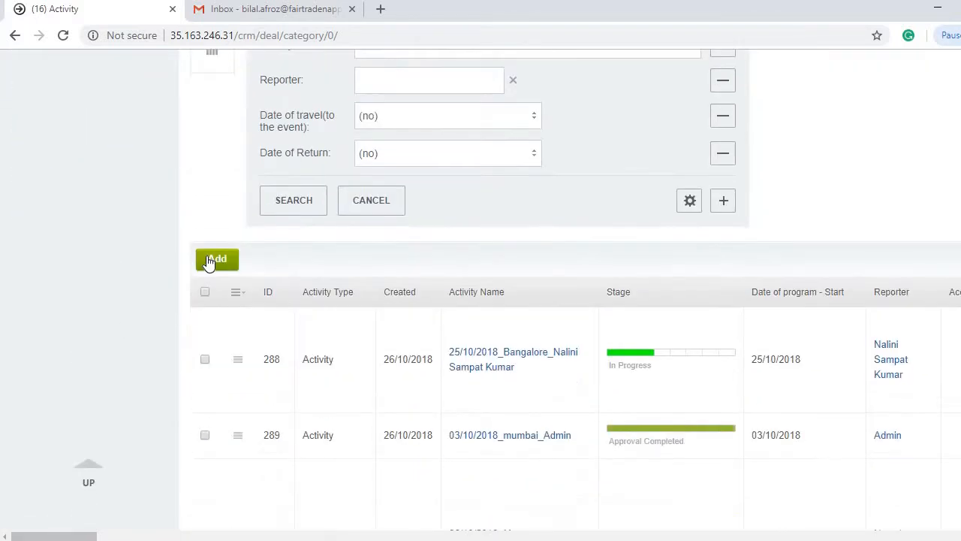
pyautogui.click(210, 259)
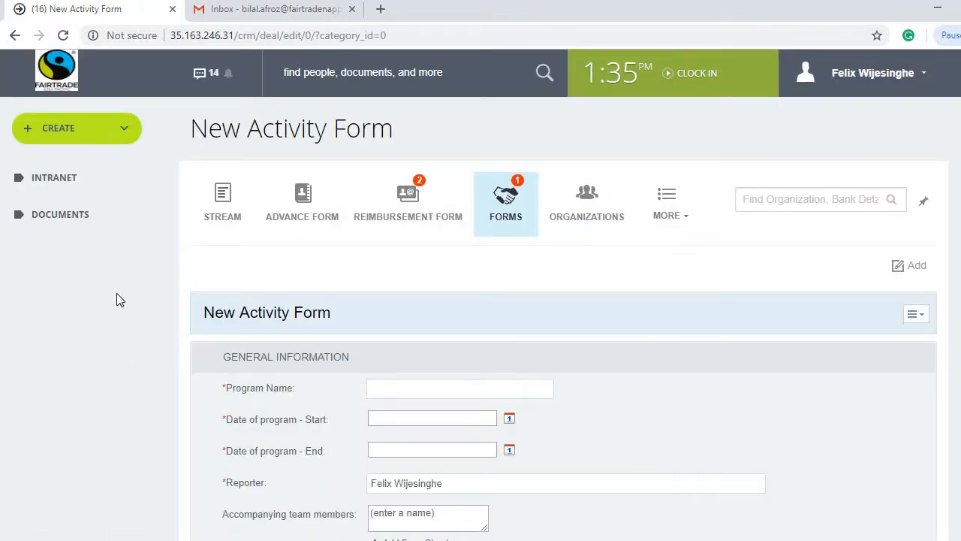
# Step: Enter 'Training in Colombo' as the Program Name
pyautogui.scroll(-15, 116, 299)
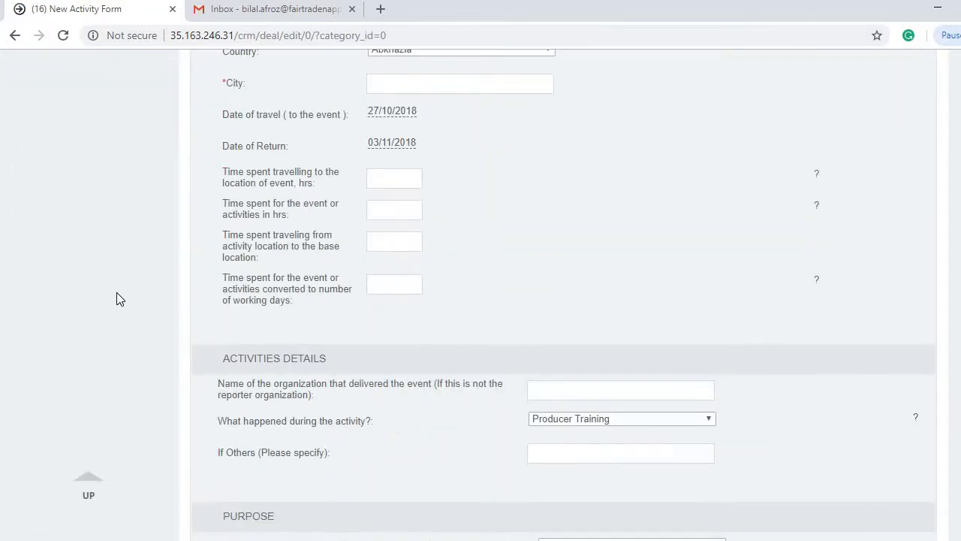
pyautogui.scroll(4, 116, 296)
pyautogui.scroll(11, 117, 291)
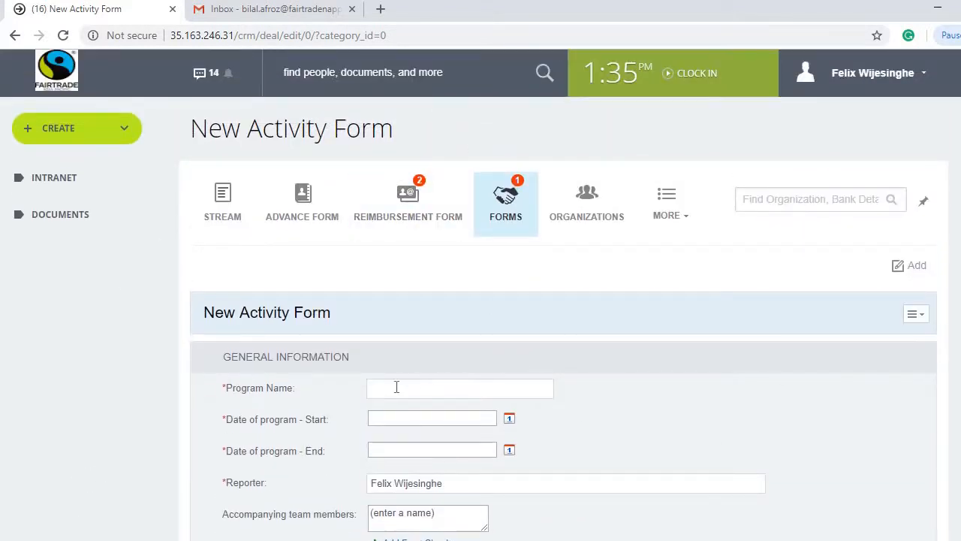
pyautogui.click(477, 389)
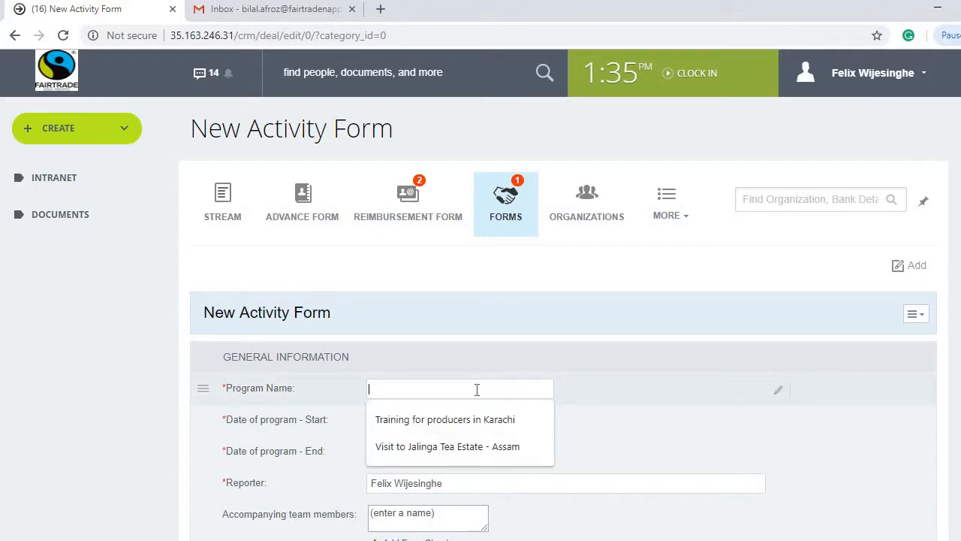
pyautogui.write('Training in')
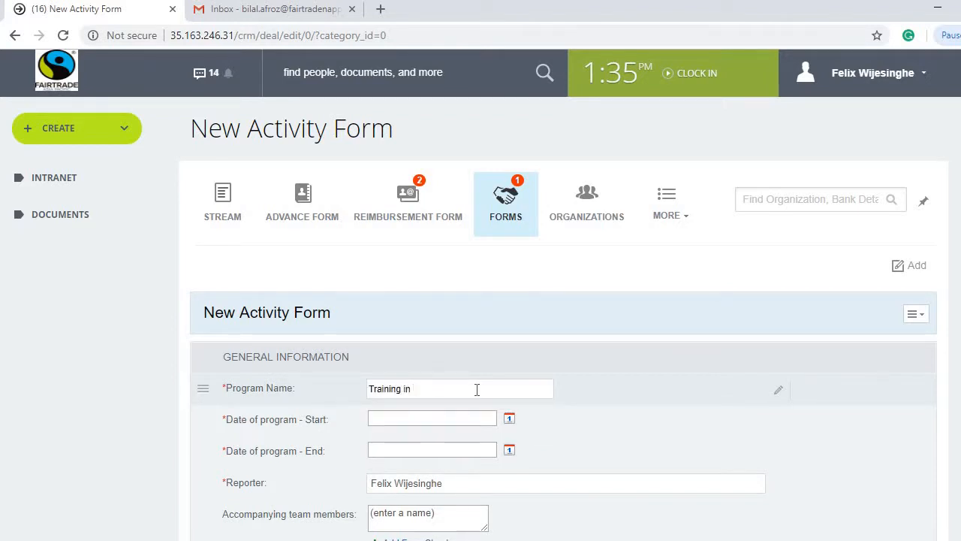
pyautogui.write(' Colombo')
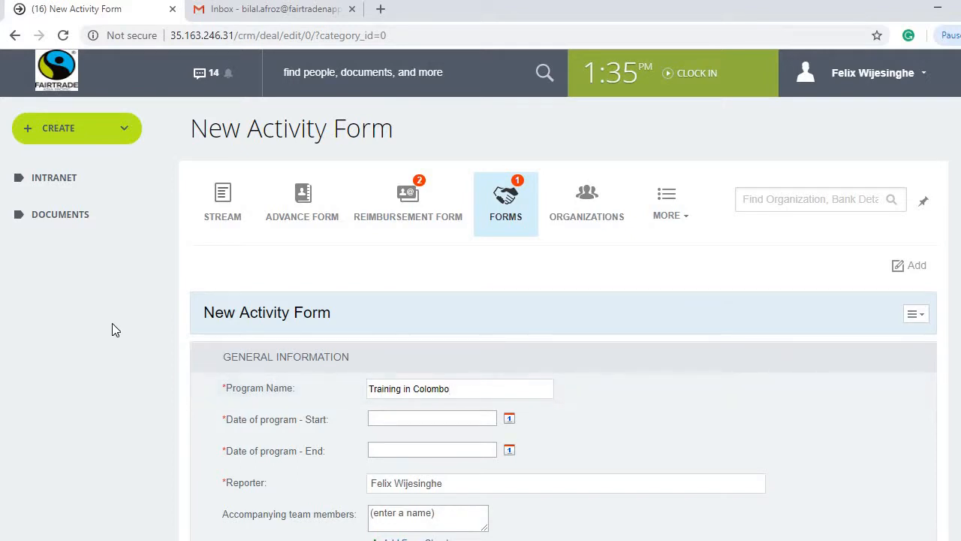
pyautogui.scroll(-3, 111, 324)
pyautogui.click(509, 194)
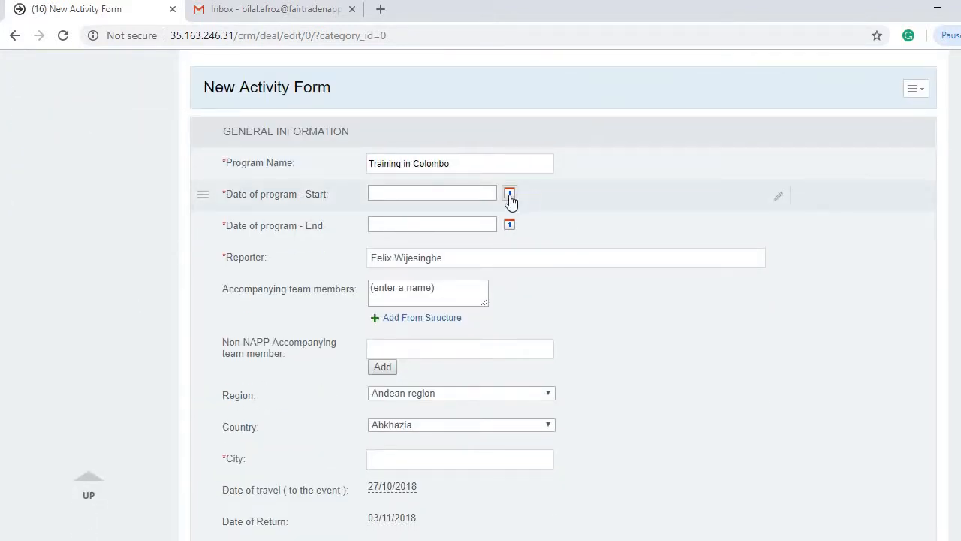
# Step: Set the program start date to 02/10/2018 and end date to 03/10/2018
pyautogui.click(510, 197)
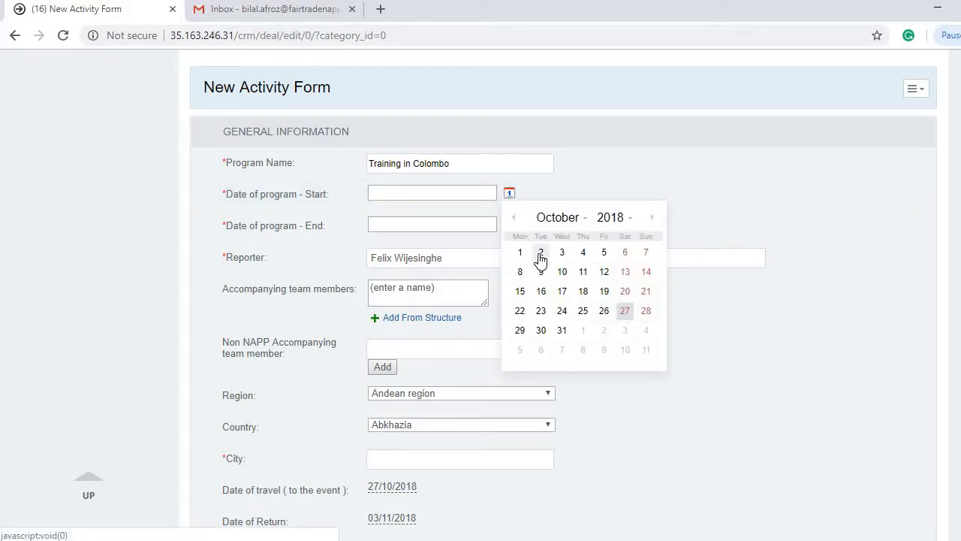
pyautogui.click(541, 255)
pyautogui.click(510, 224)
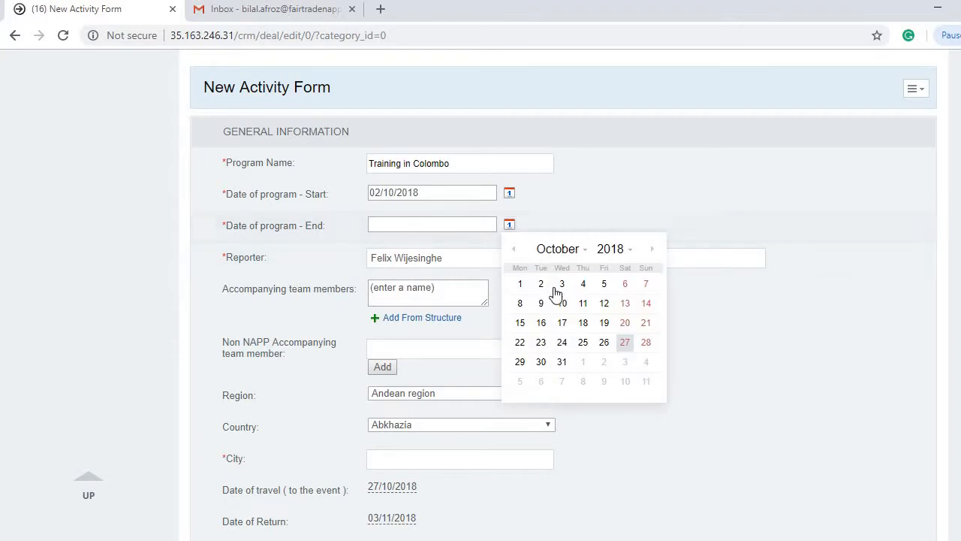
pyautogui.click(557, 292)
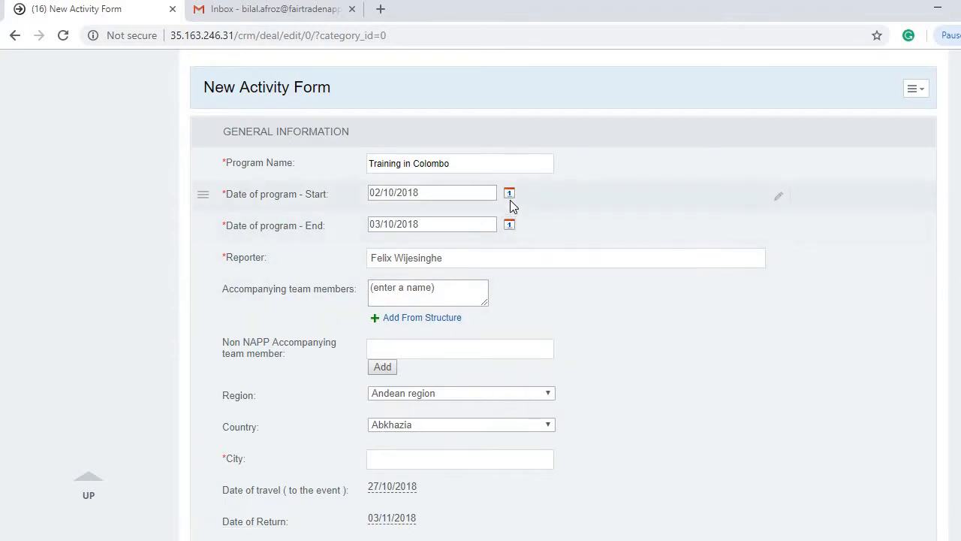
pyautogui.click(509, 225)
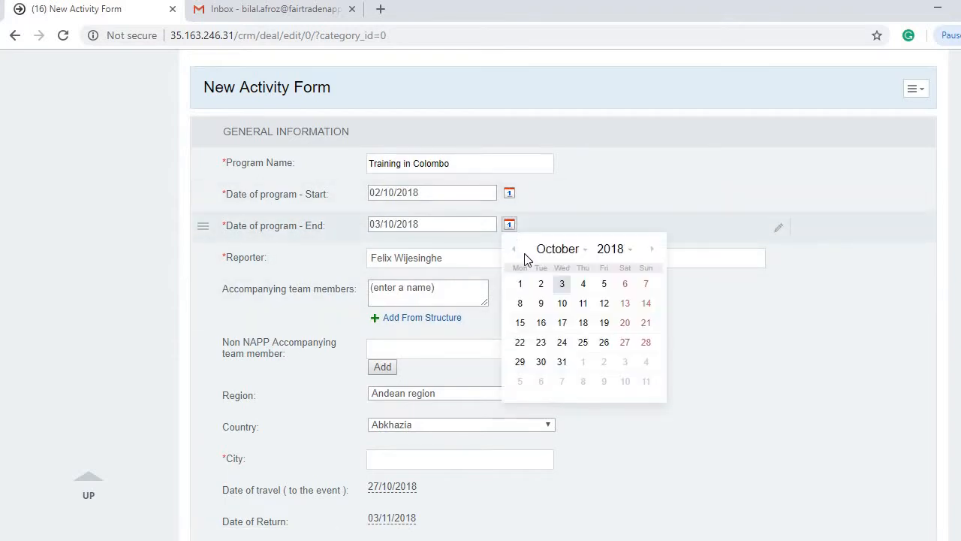
pyautogui.click(540, 285)
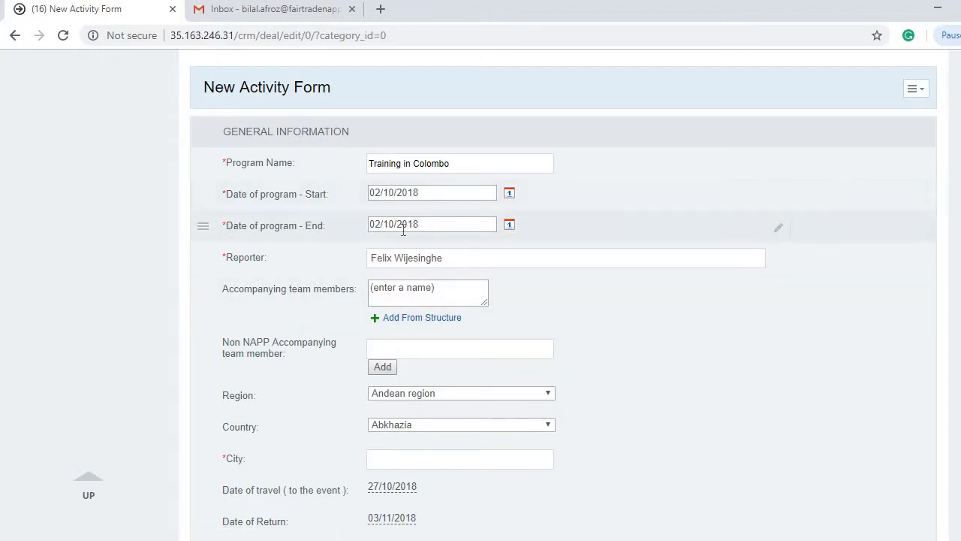
pyautogui.click(511, 226)
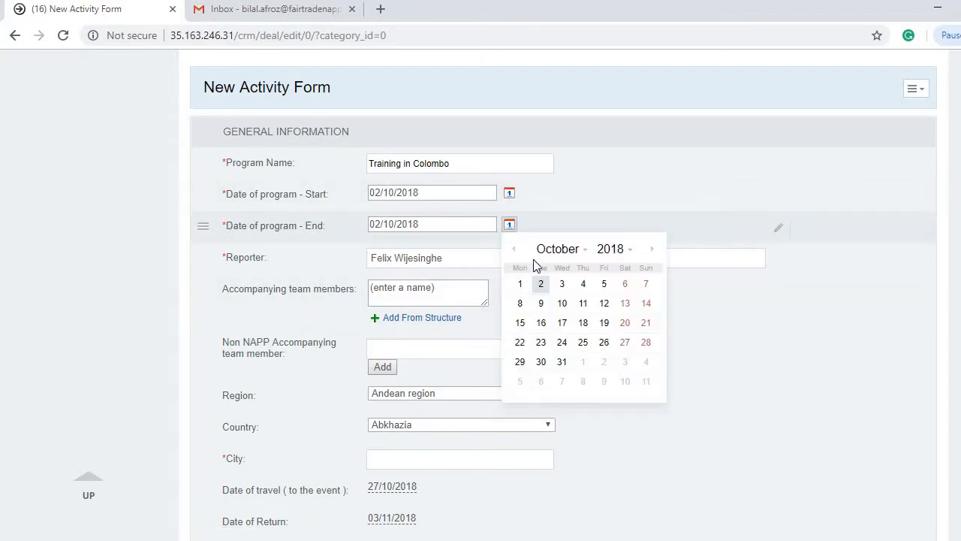
pyautogui.click(560, 285)
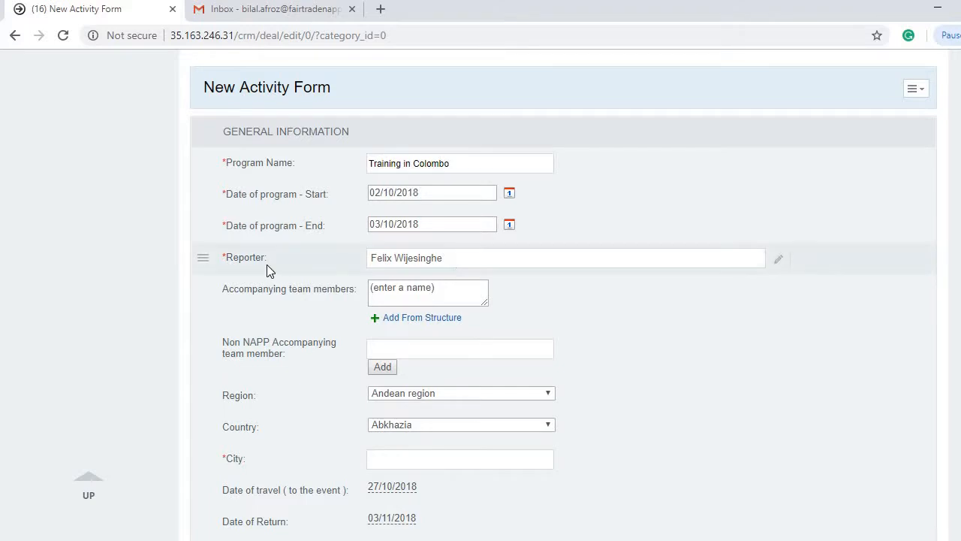
pyautogui.click(451, 263)
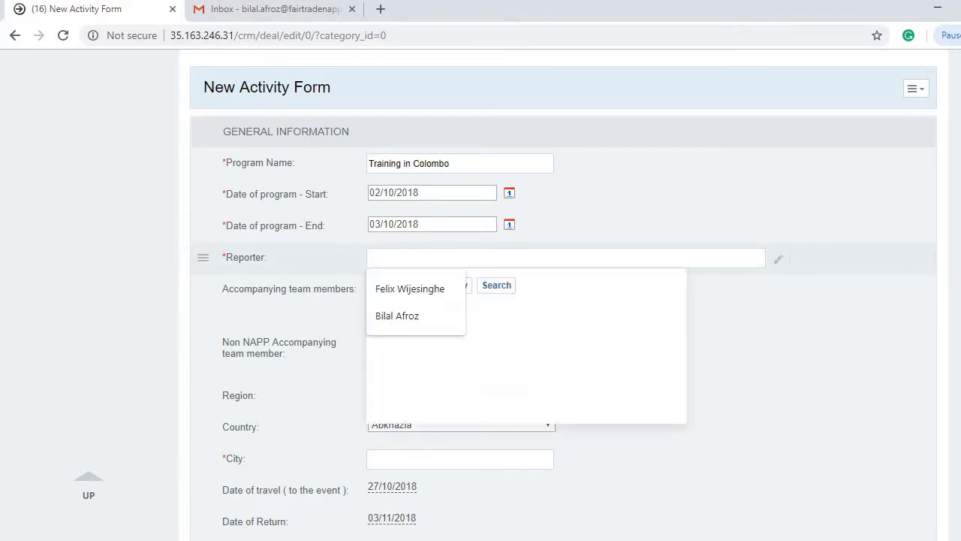
pyautogui.click(403, 305)
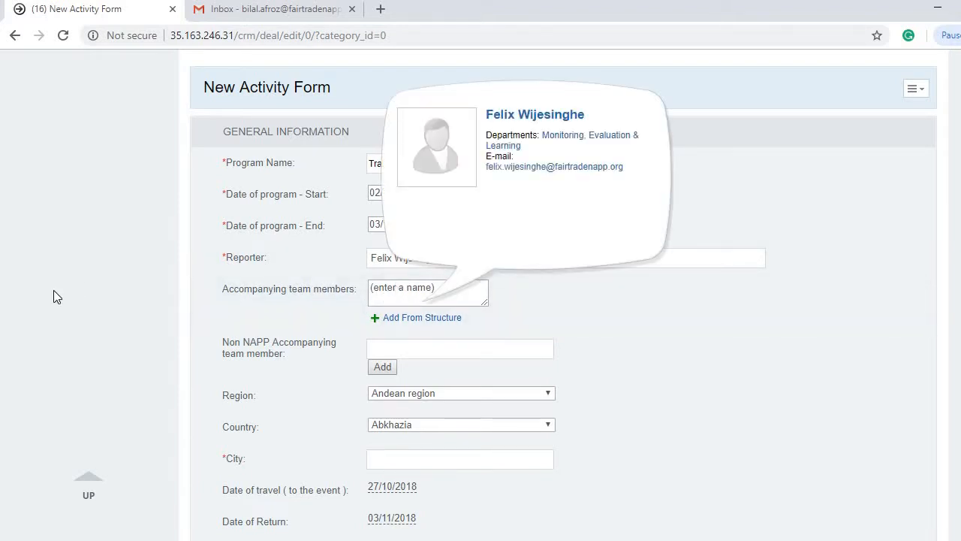
pyautogui.click(403, 290)
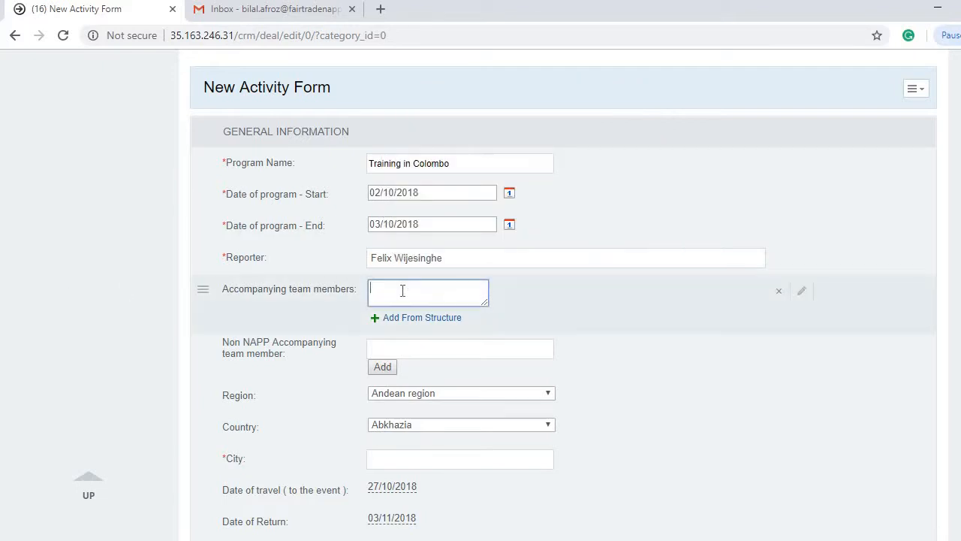
pyautogui.write('sumedha')
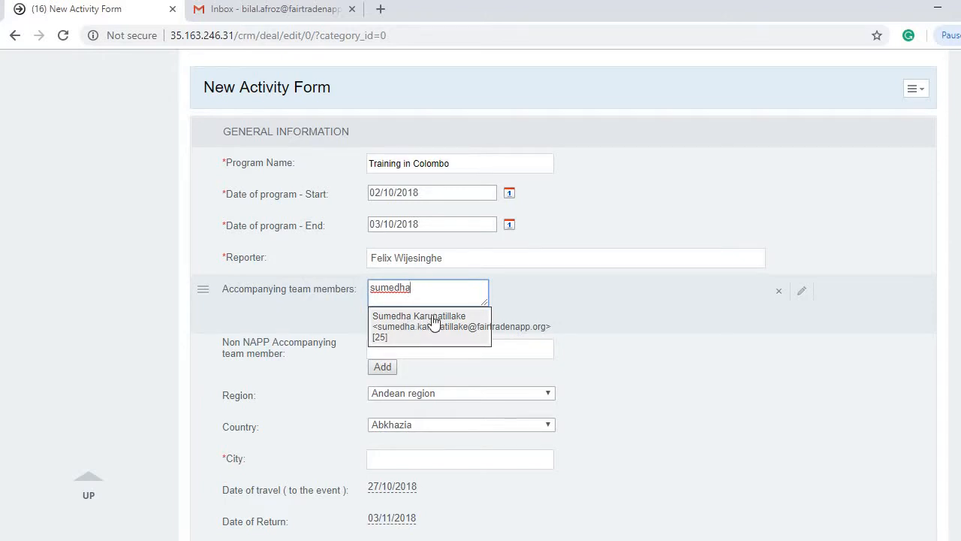
pyautogui.click(435, 321)
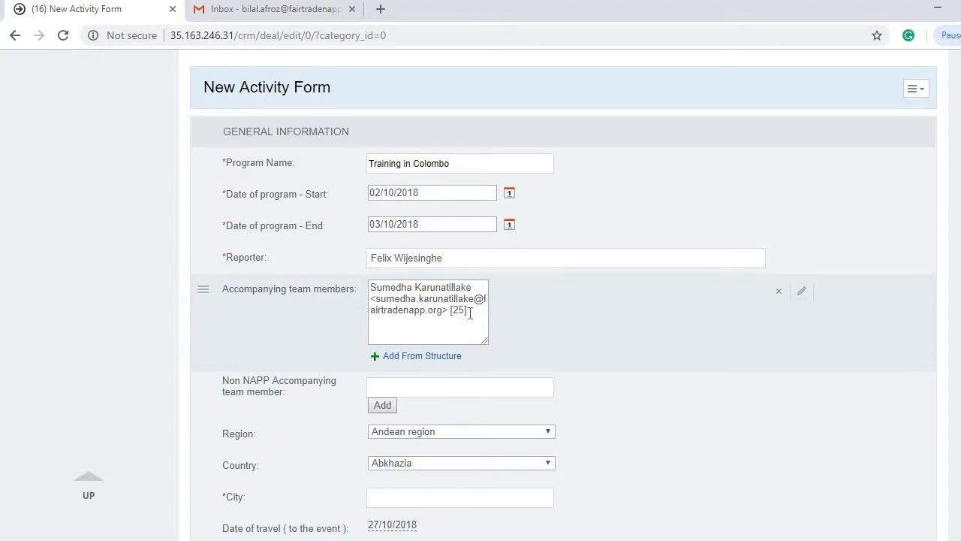
pyautogui.moveTo(470, 313); pyautogui.dragTo(369, 288)
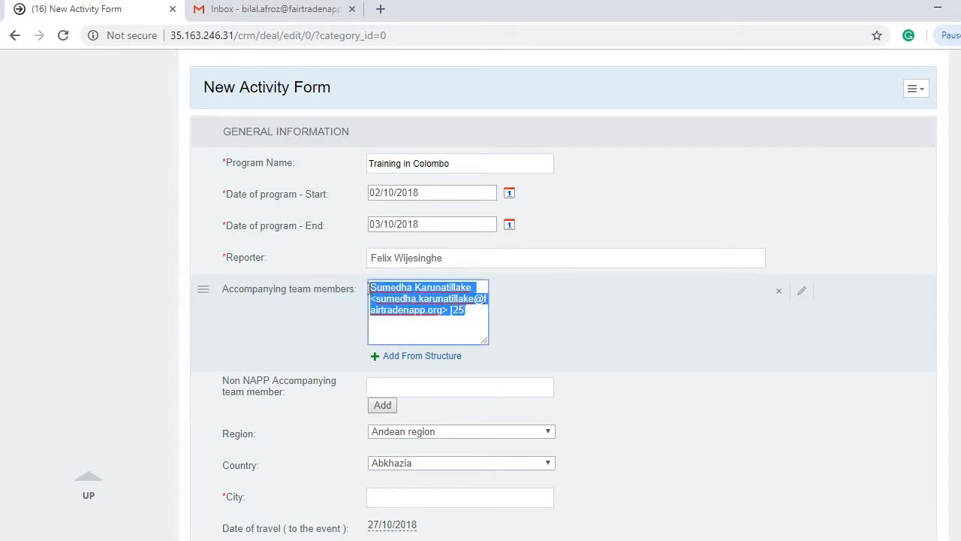
pyautogui.press('BackSpace')
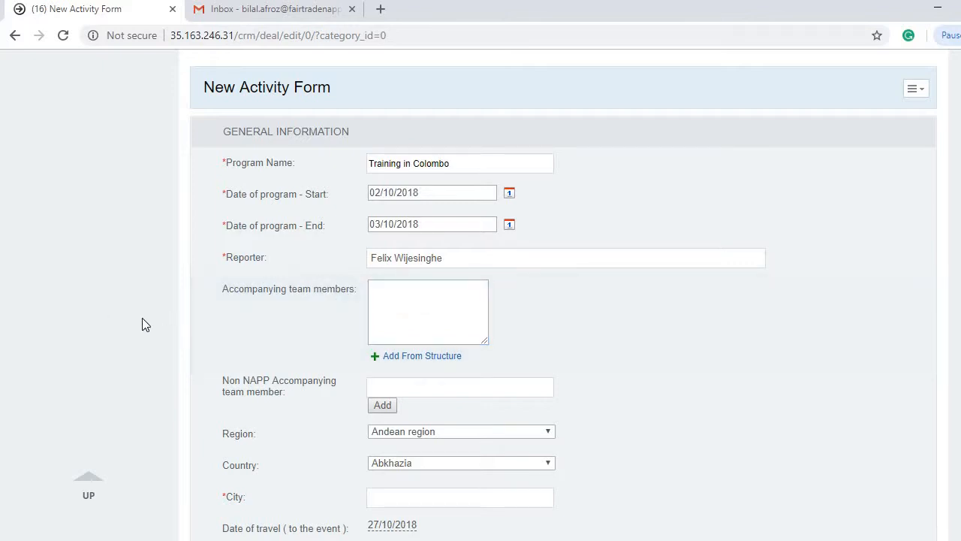
# Step: Choose South Asia as the activity's Region
pyautogui.scroll(-2, 113, 338)
pyautogui.scroll(-1, 165, 285)
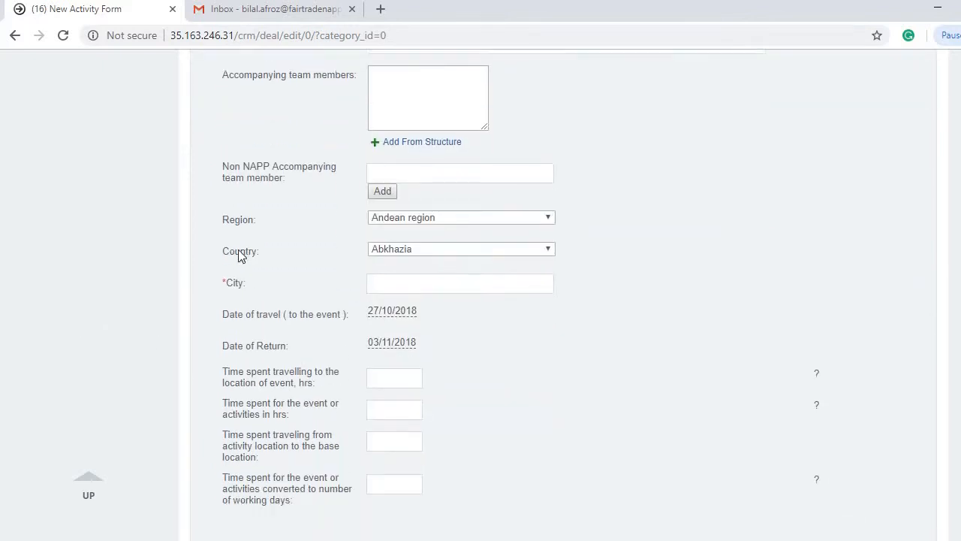
pyautogui.click(464, 211)
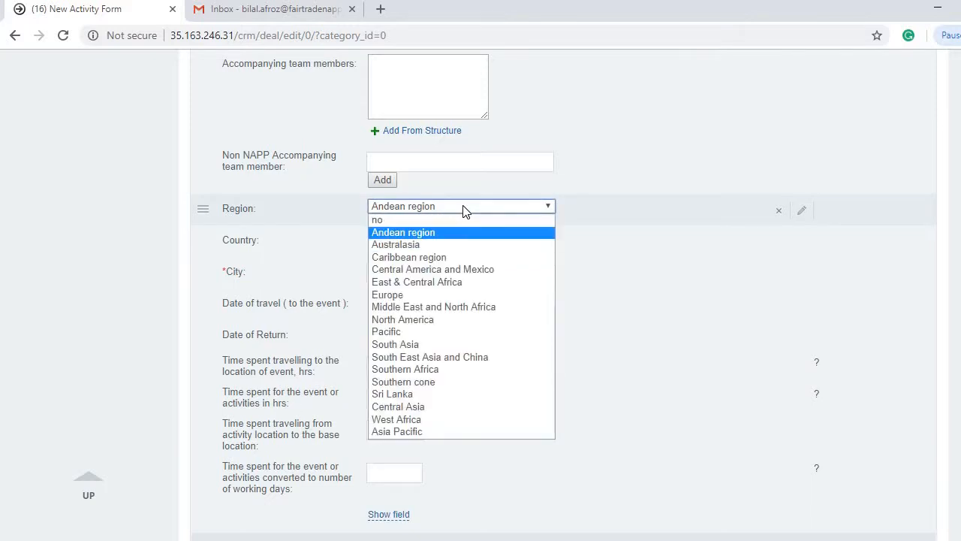
pyautogui.click(436, 166)
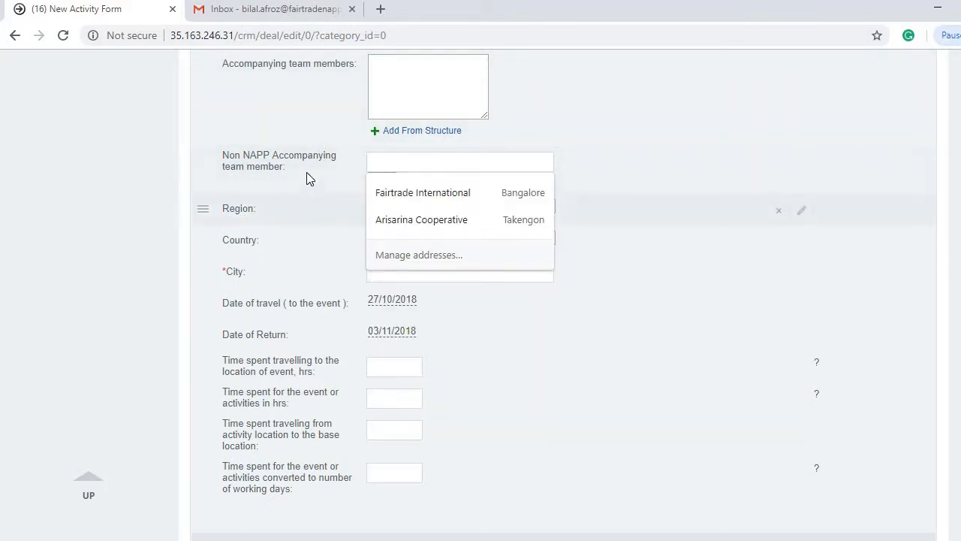
pyautogui.click(405, 195)
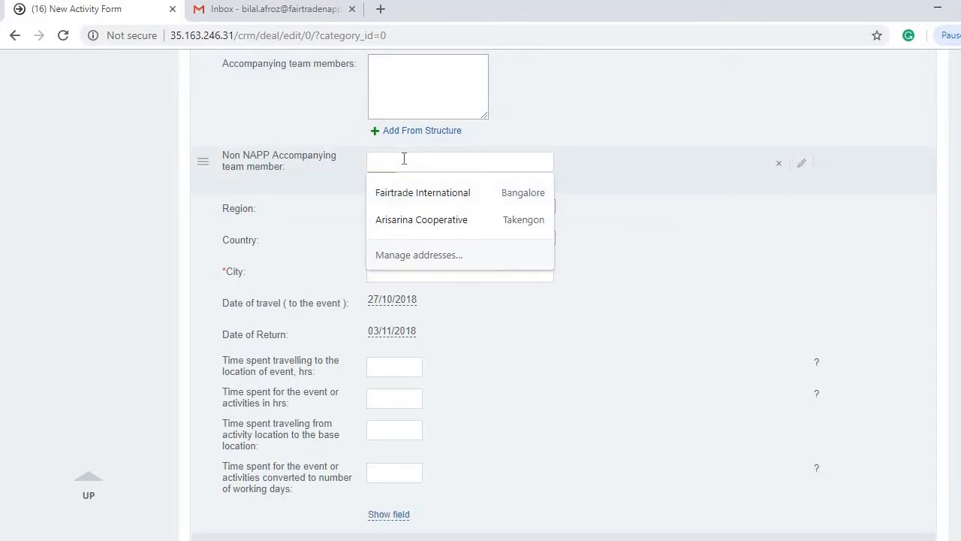
pyautogui.click(135, 255)
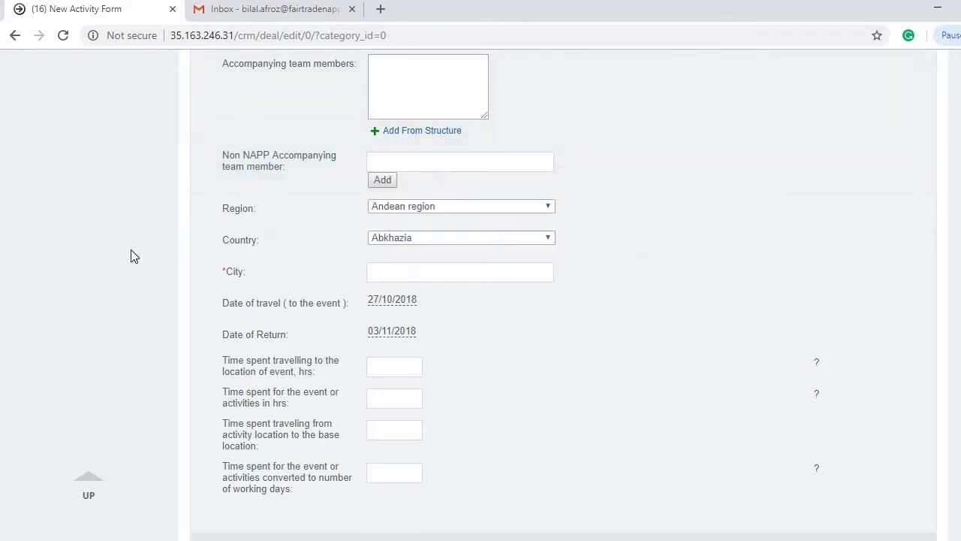
pyautogui.click(408, 208)
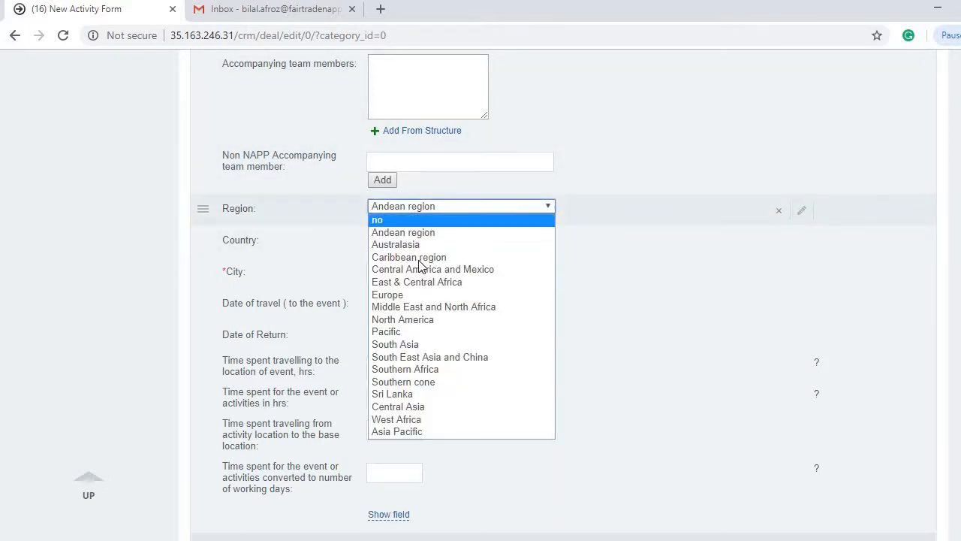
pyautogui.click(423, 347)
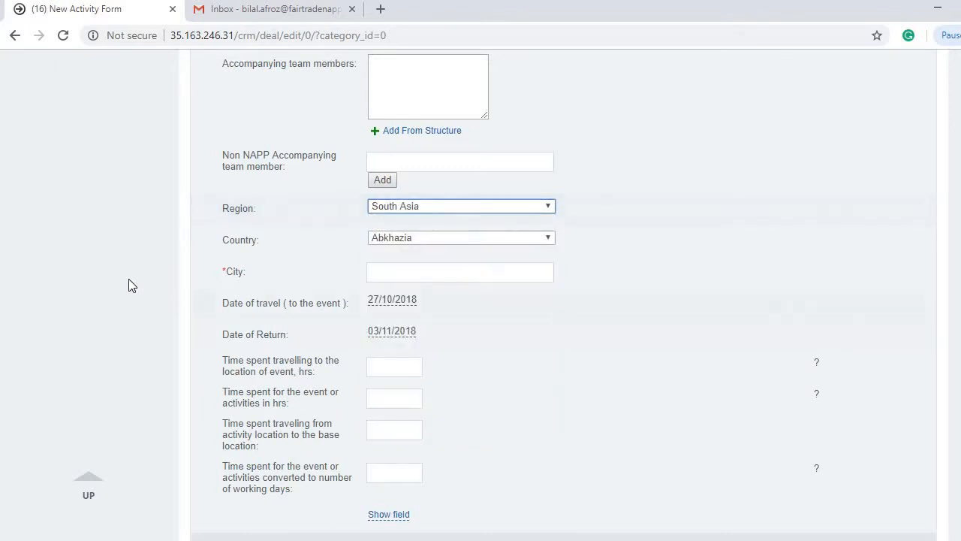
# Step: Set Country to Sri Lanka and City to Colombo
pyautogui.scroll(-1, 117, 256)
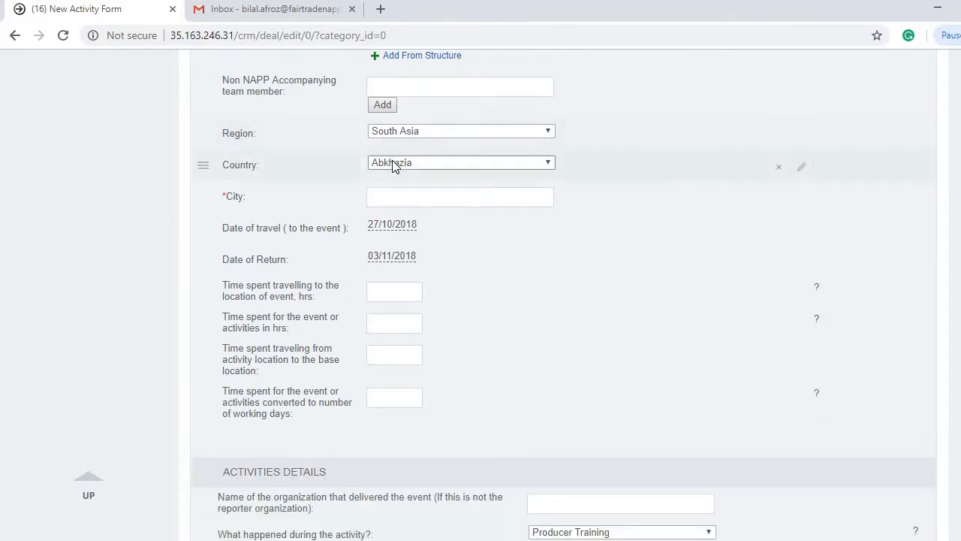
pyautogui.click(392, 163)
pyautogui.write('sr')
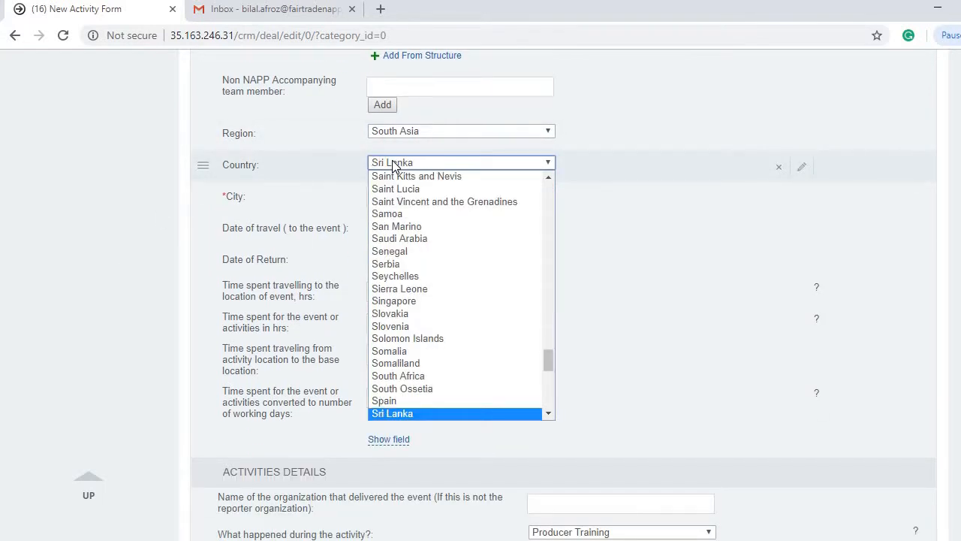
pyautogui.click(392, 163)
pyautogui.click(410, 198)
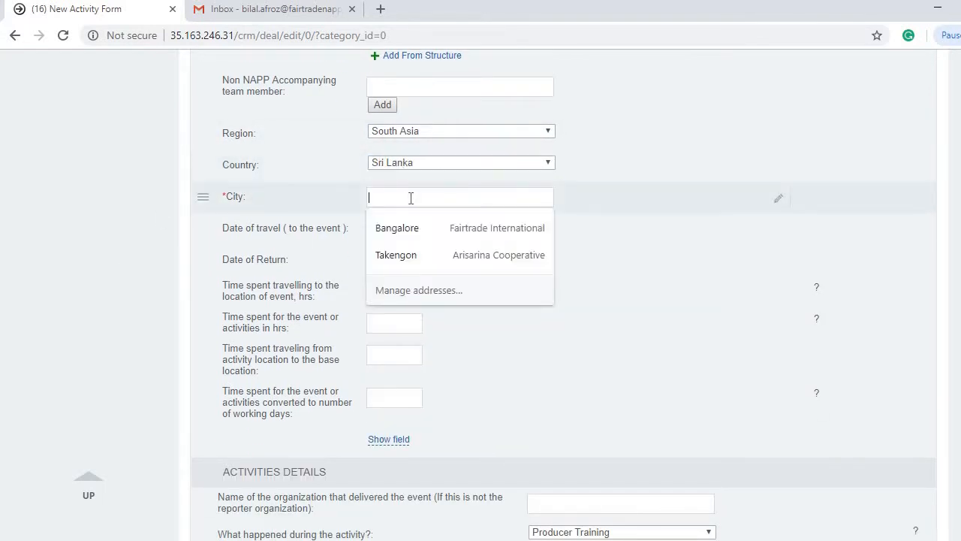
pyautogui.write('Colomco')
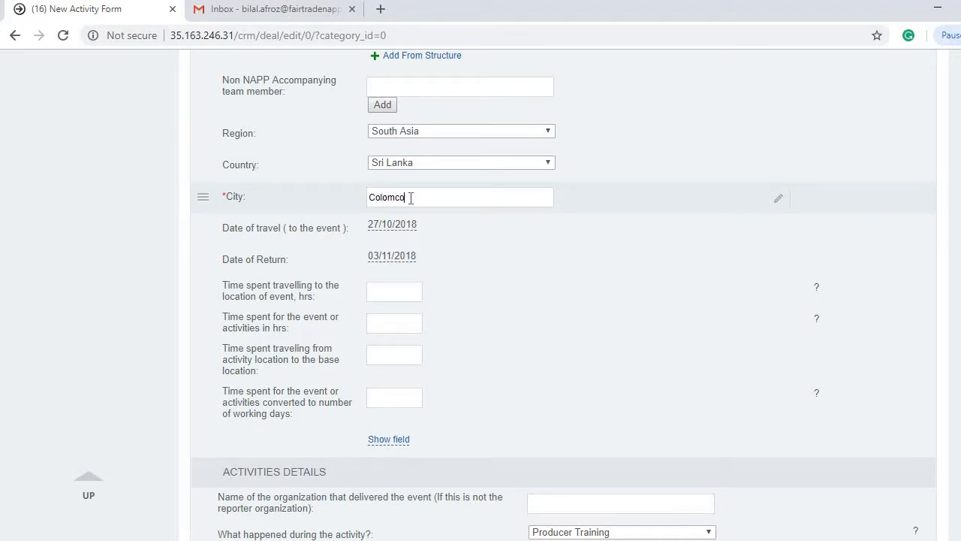
pyautogui.press('BackSpace')
pyautogui.press('BackSpace')
pyautogui.scroll(-2, 90, 237)
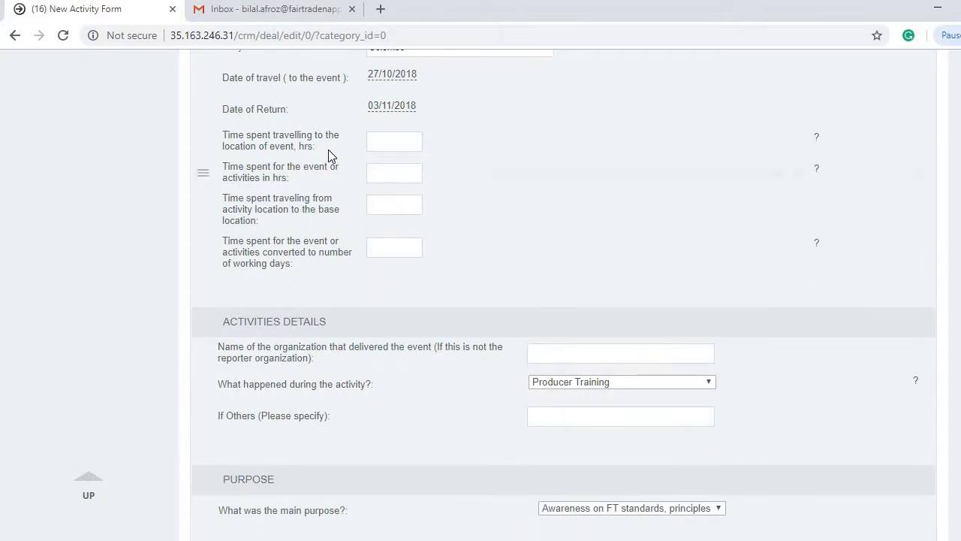
pyautogui.scroll(1, 411, 143)
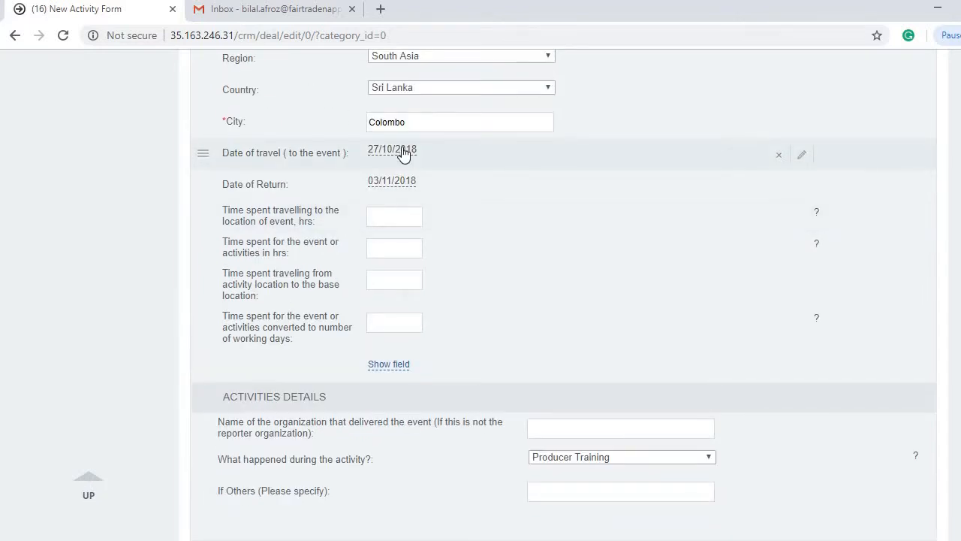
# Step: Set the date of travel to 01/10/2018 and date of return to 04/10/2018
pyautogui.click(404, 150)
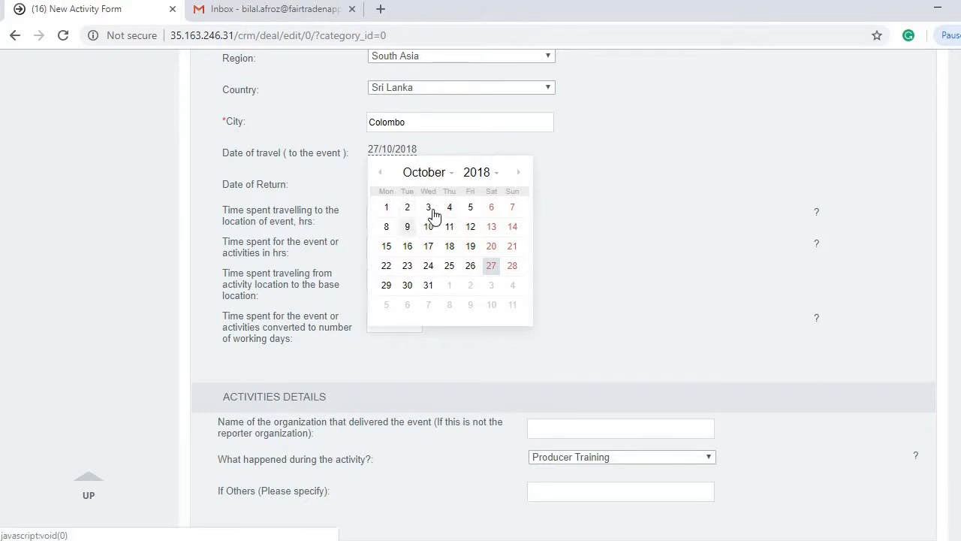
pyautogui.click(386, 208)
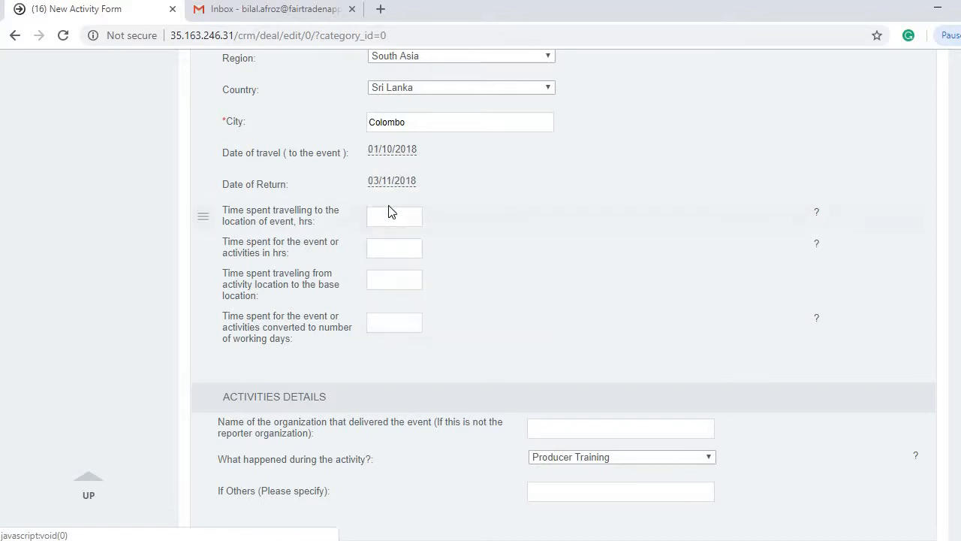
pyautogui.click(392, 182)
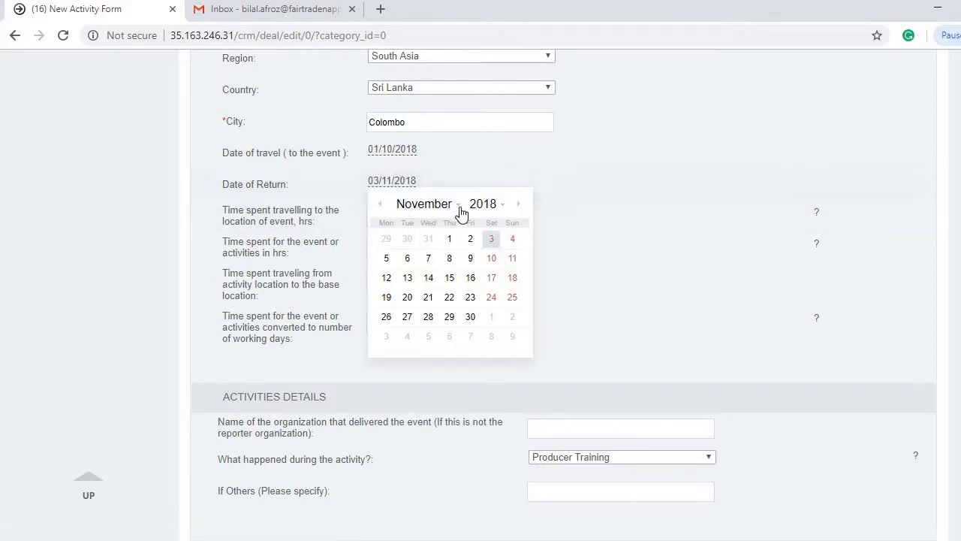
pyautogui.click(381, 203)
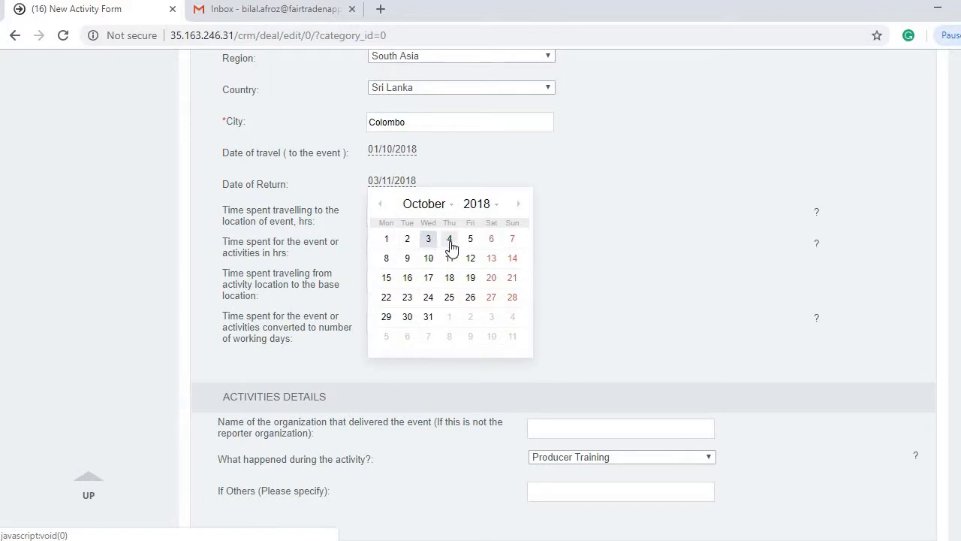
pyautogui.click(450, 240)
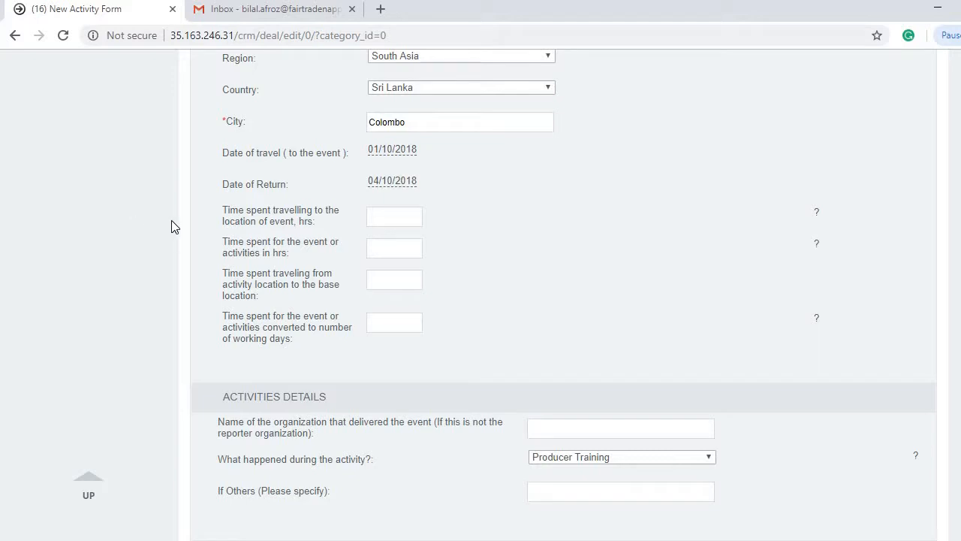
pyautogui.click(396, 214)
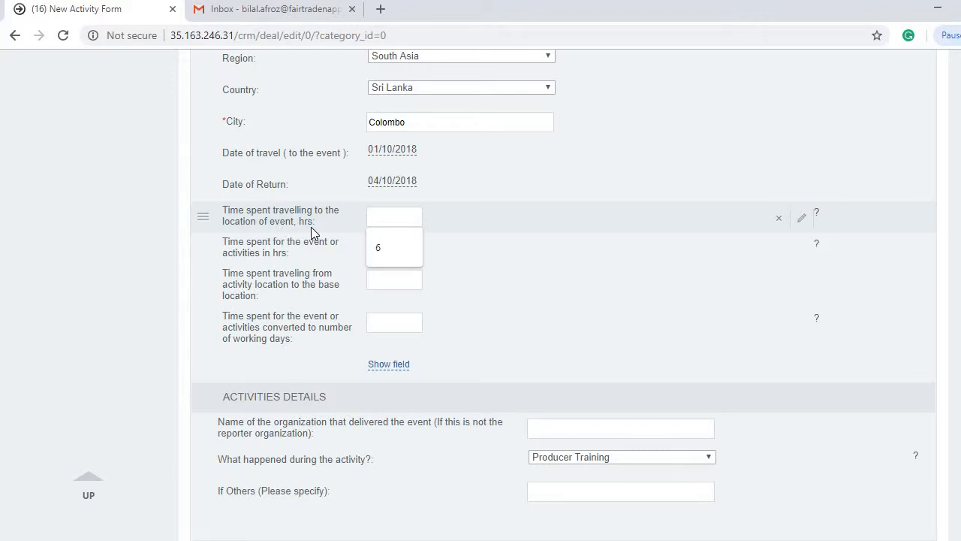
# Step: Enter 4 hours travelling out, 16 event hours and 4 hours travelling back
pyautogui.write('4')
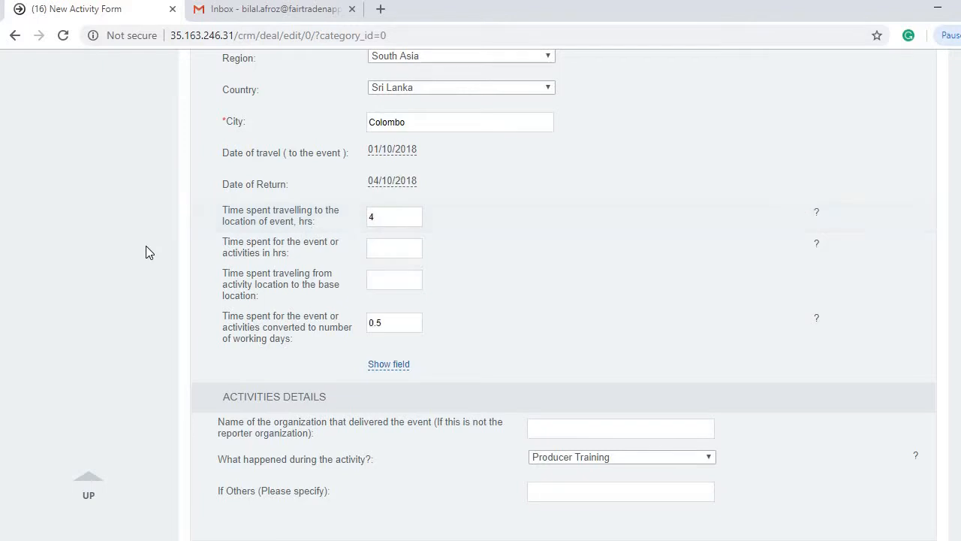
pyautogui.click(396, 250)
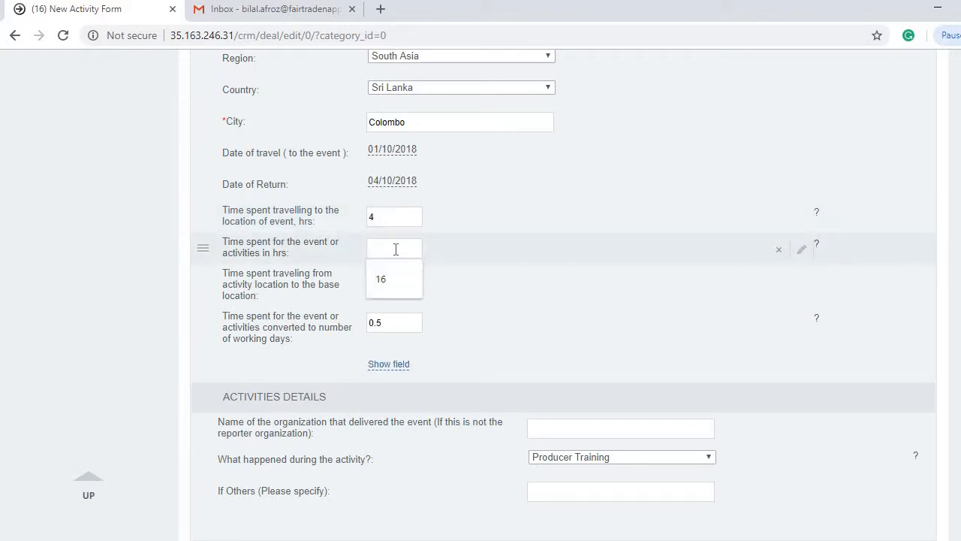
pyautogui.write('16')
pyautogui.click(371, 286)
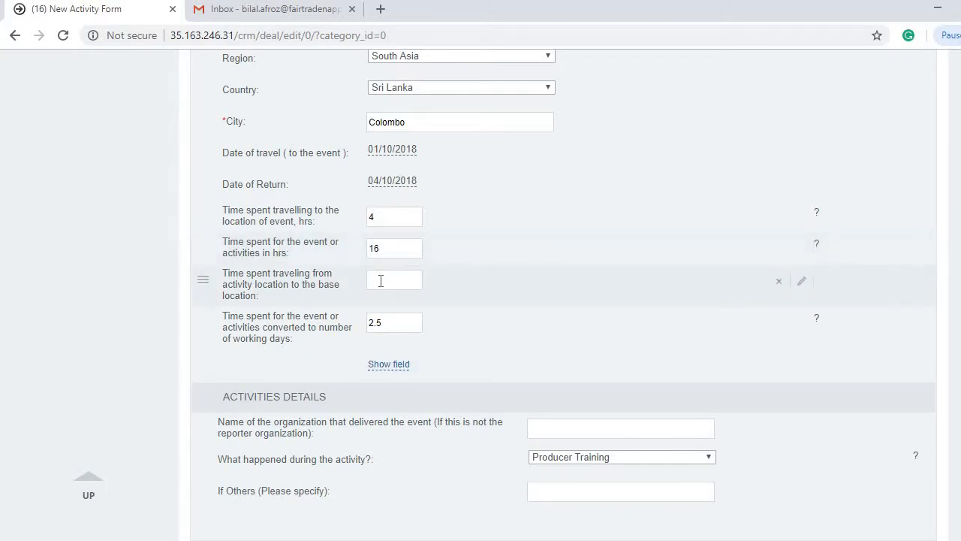
pyautogui.write('4')
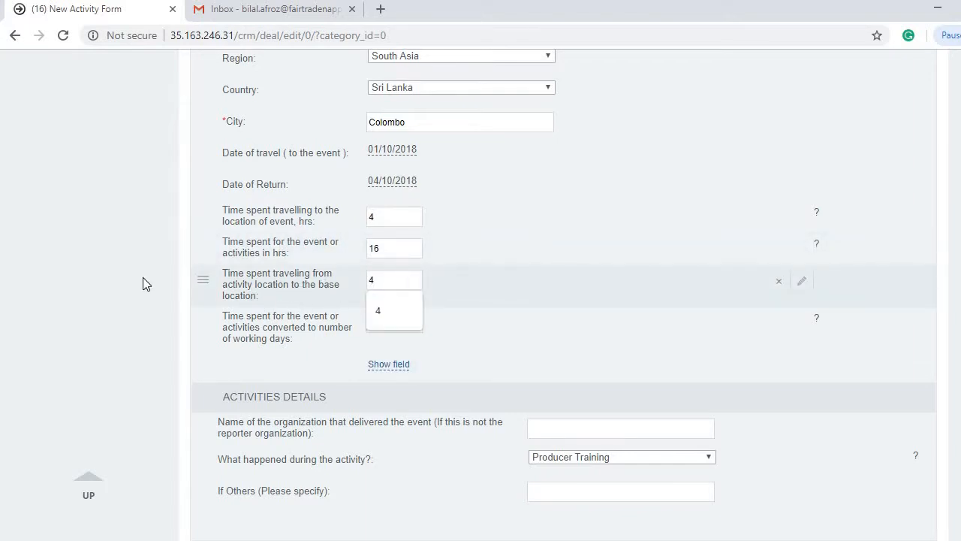
pyautogui.click(118, 277)
pyautogui.scroll(-2, 119, 277)
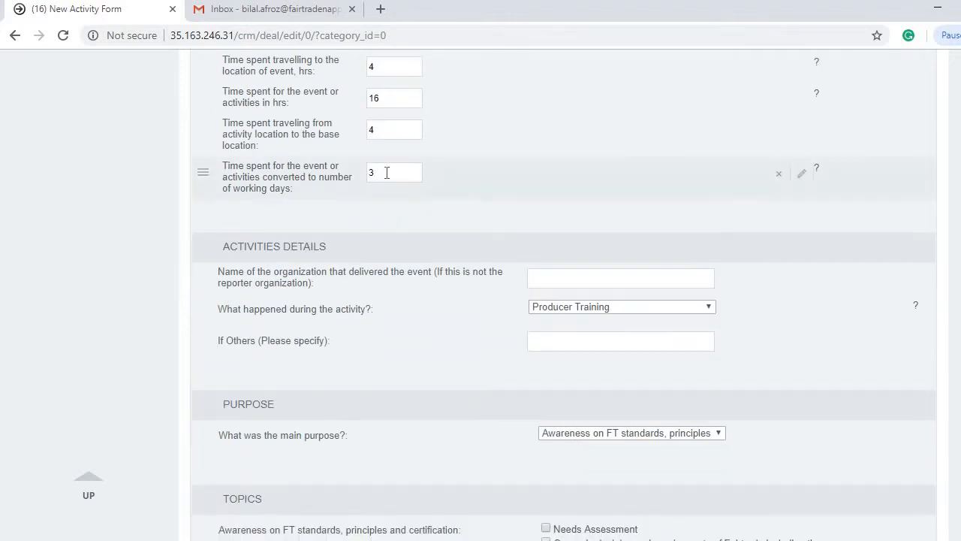
pyautogui.scroll(2, 387, 172)
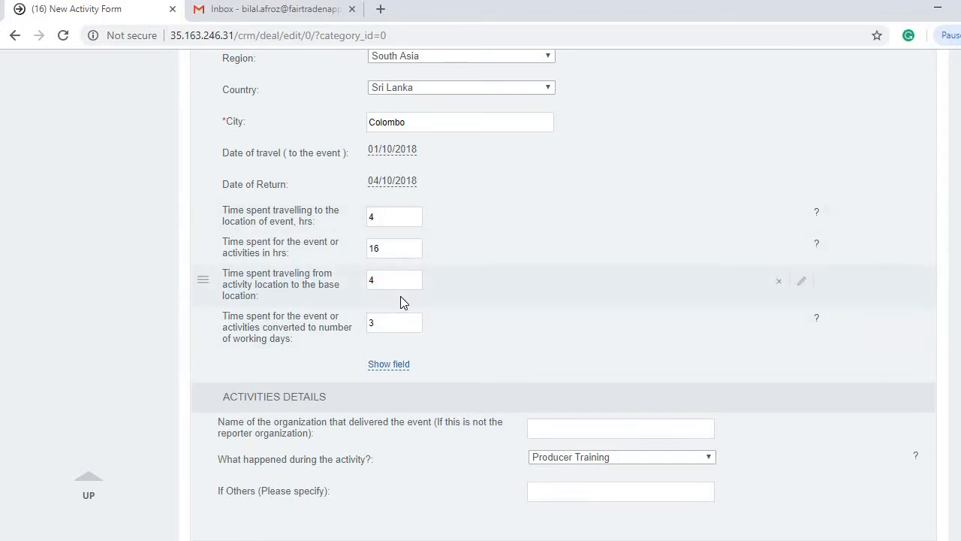
# Step: Check that the working-days field shows 3
pyautogui.doubleClick(370, 328)
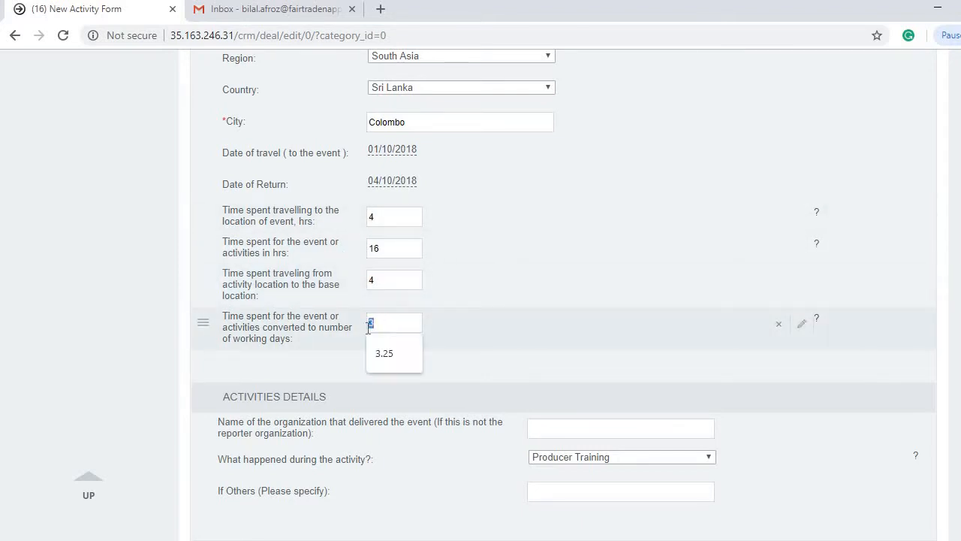
pyautogui.click(139, 323)
pyautogui.doubleClick(387, 324)
pyautogui.click(138, 308)
pyautogui.scroll(-1, 127, 293)
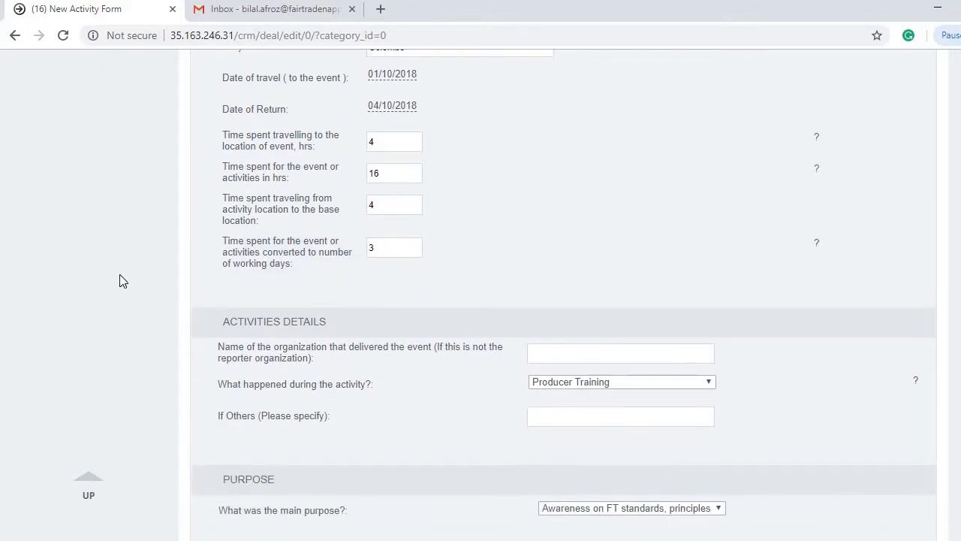
pyautogui.scroll(-3, 119, 280)
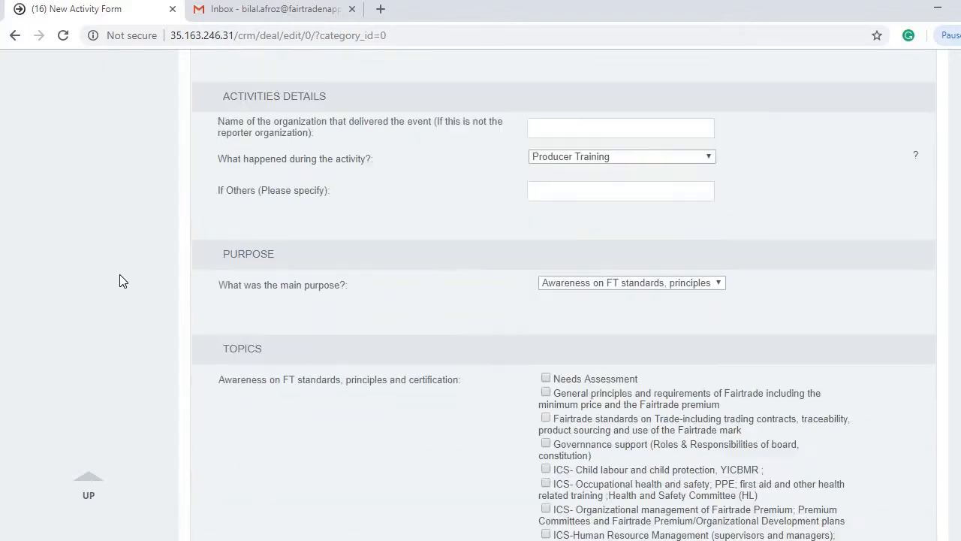
# Step: Enter NAPP as the organization that delivered the event
pyautogui.click(598, 130)
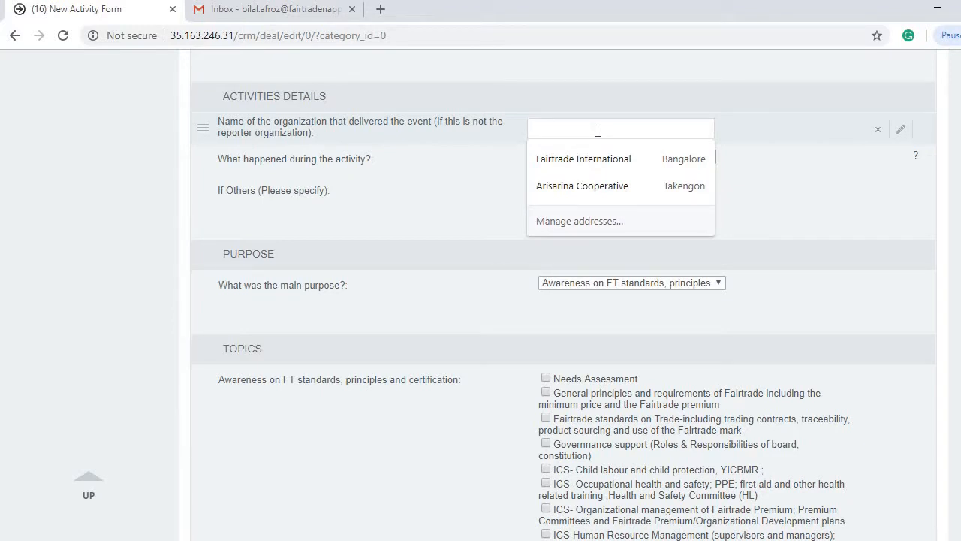
pyautogui.write('NAPP')
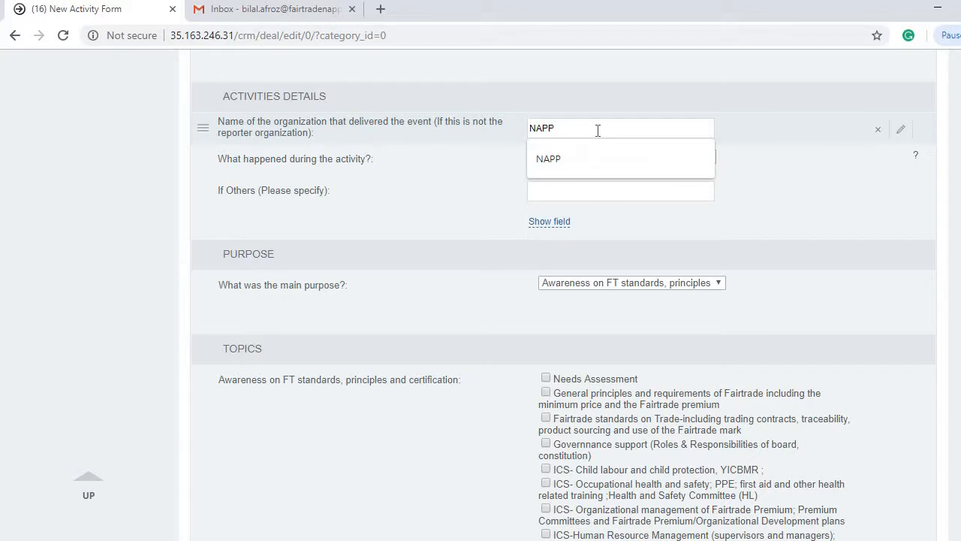
pyautogui.click(108, 236)
# Step: Set the activity type to Producer Training after briefly trying Other
pyautogui.click(581, 158)
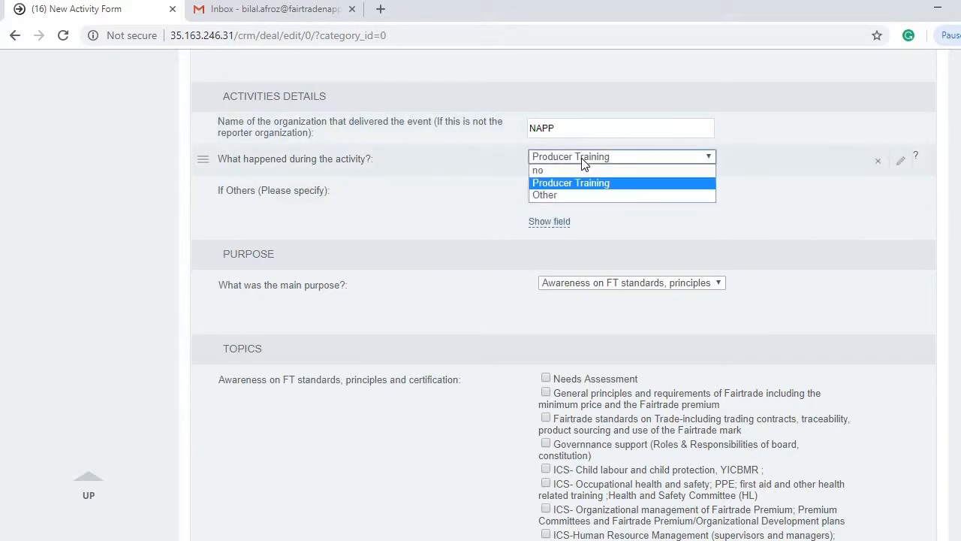
pyautogui.click(574, 161)
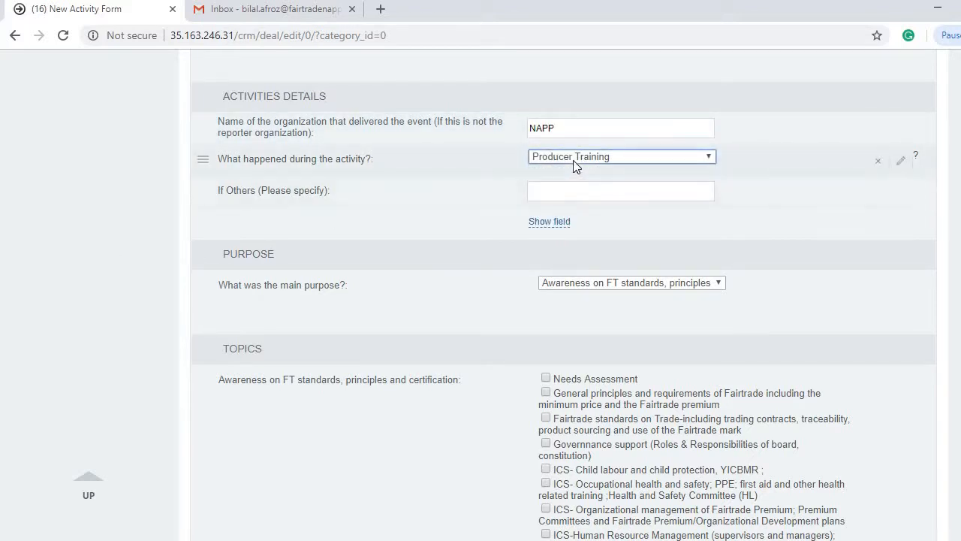
pyautogui.click(574, 160)
pyautogui.click(573, 194)
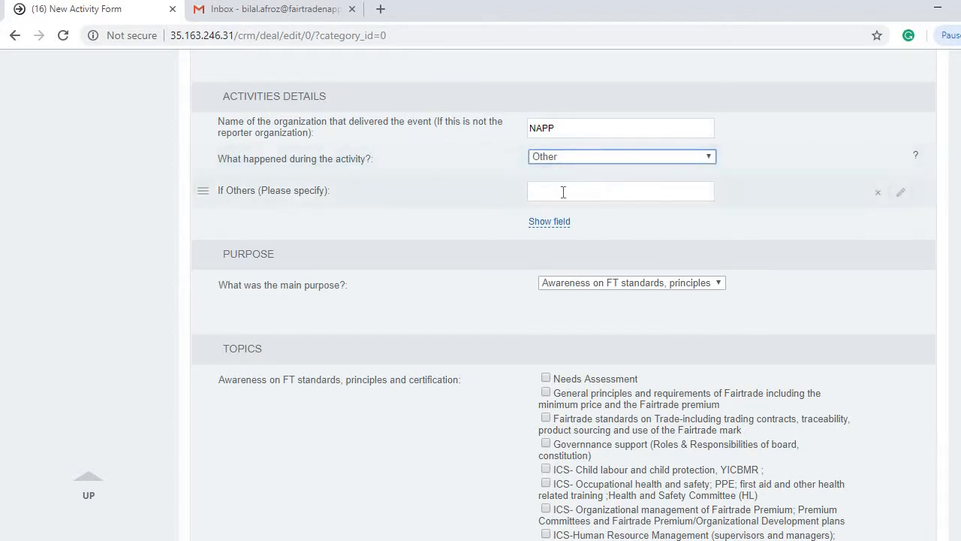
pyautogui.click(569, 157)
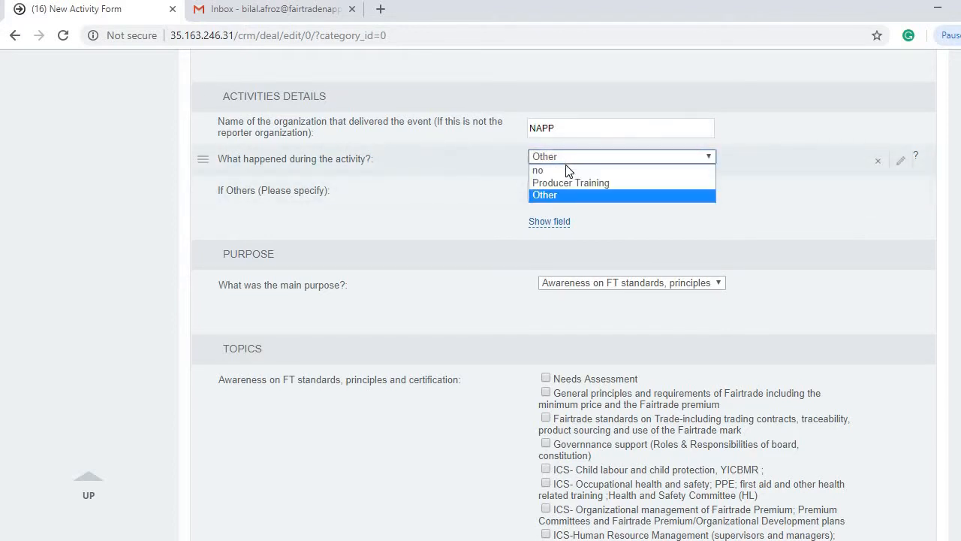
pyautogui.click(568, 181)
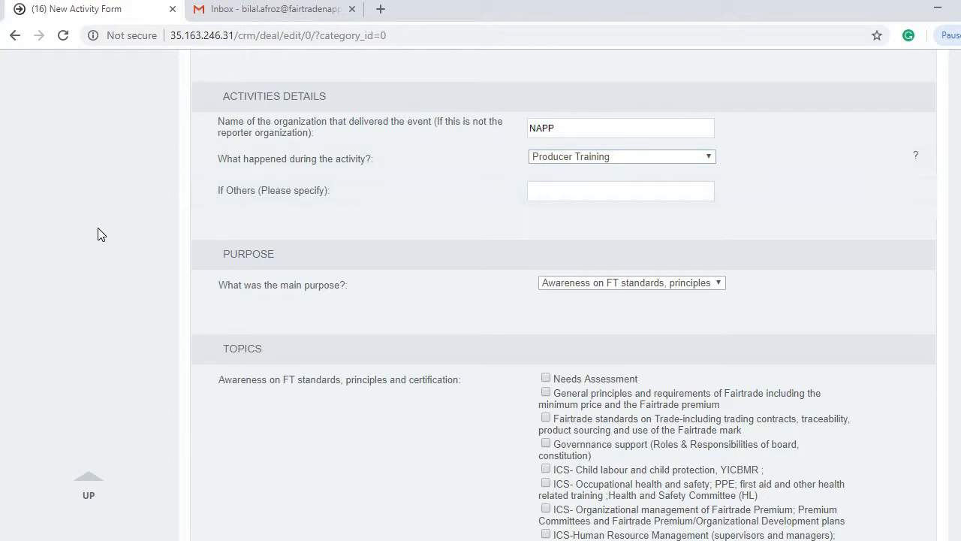
pyautogui.scroll(-1, 98, 228)
pyautogui.scroll(-1, 118, 230)
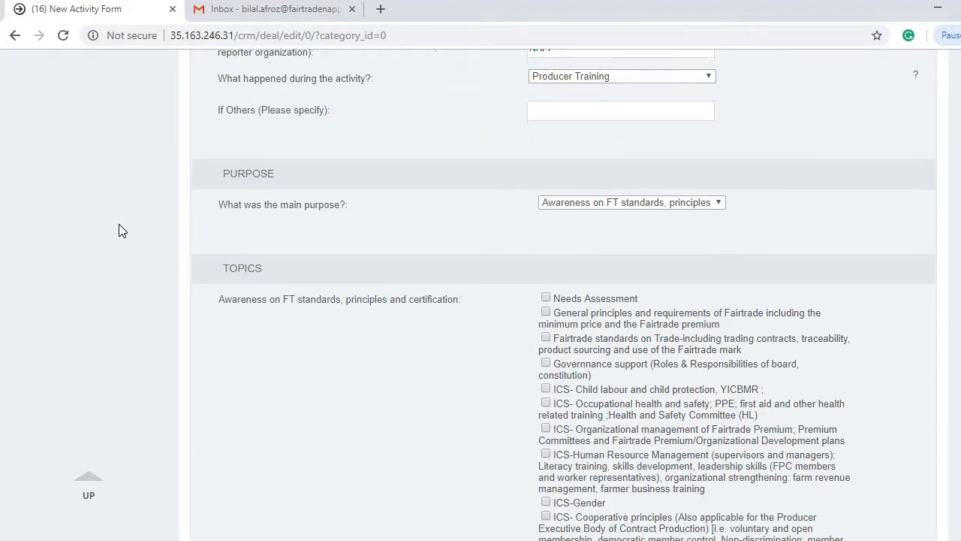
# Step: Set the activity's main purpose to Supporting with thematic work
pyautogui.click(565, 135)
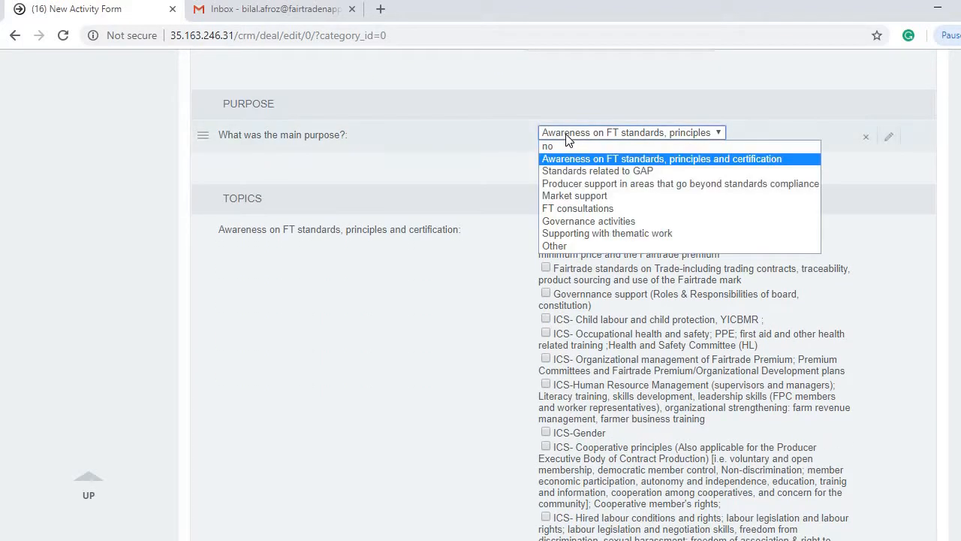
pyautogui.click(590, 172)
pyautogui.hotkey('alt', 'Down')
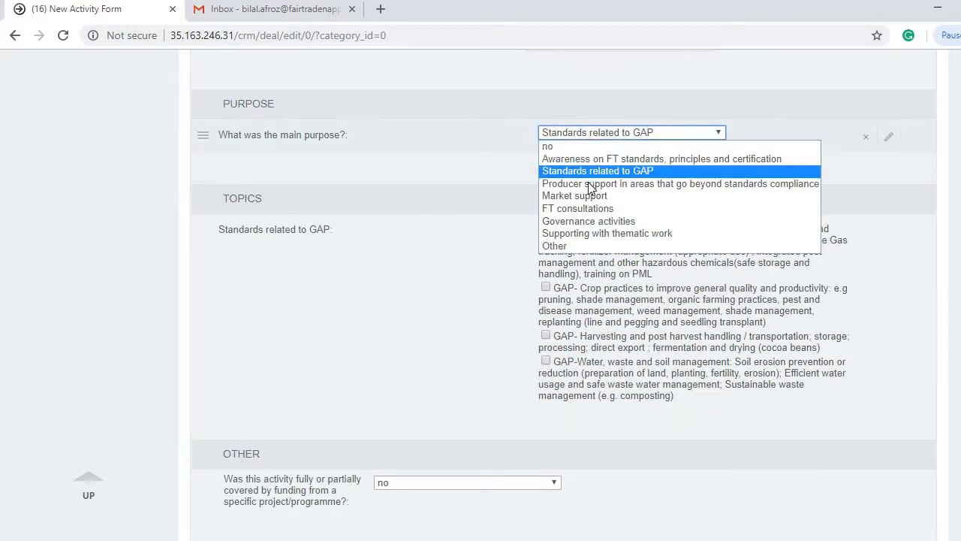
pyautogui.click(588, 184)
pyautogui.click(582, 138)
pyautogui.click(587, 194)
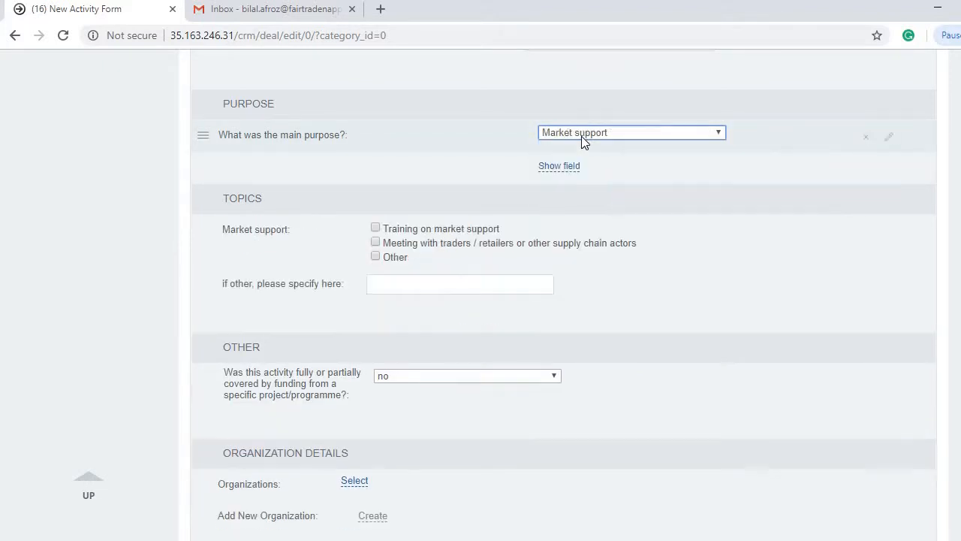
pyautogui.click(584, 139)
pyautogui.click(581, 219)
pyautogui.click(581, 138)
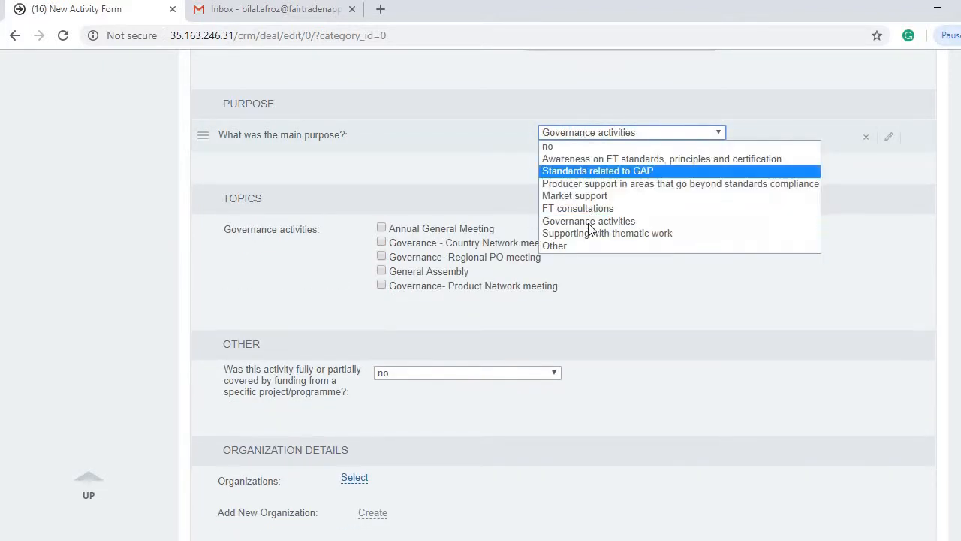
pyautogui.click(590, 233)
pyautogui.click(599, 134)
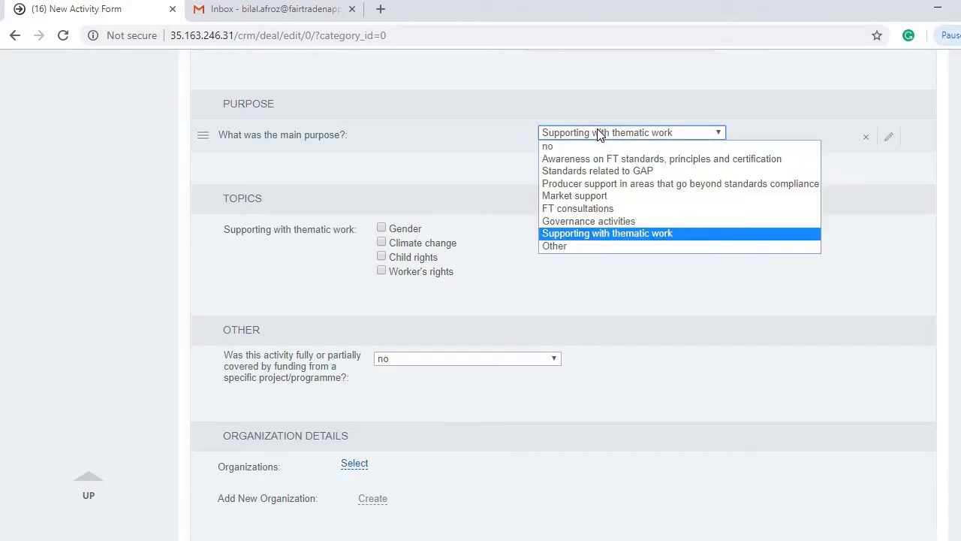
pyautogui.click(570, 233)
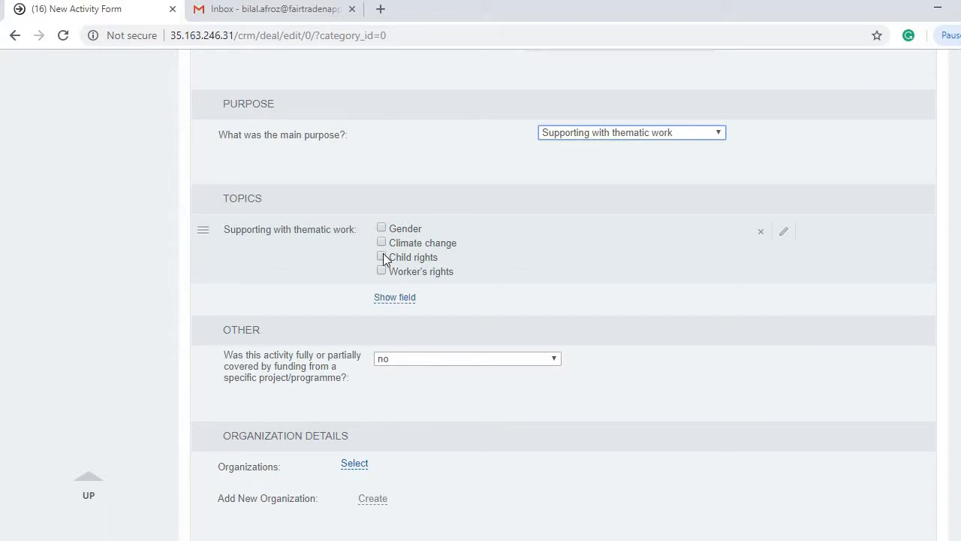
# Step: Tick Child rights and Worker's rights as the activity's topics
pyautogui.click(382, 257)
pyautogui.click(383, 271)
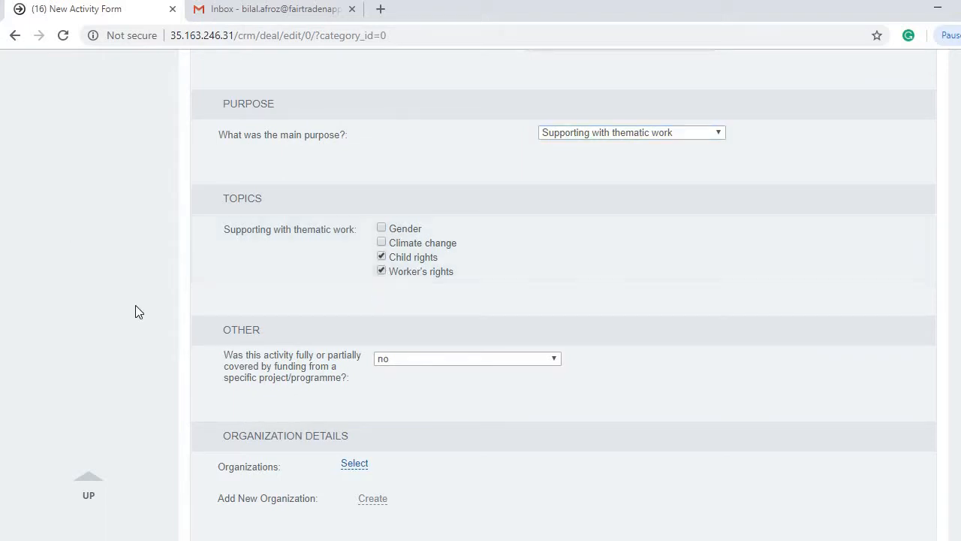
pyautogui.scroll(-2, 146, 311)
pyautogui.scroll(-1, 212, 152)
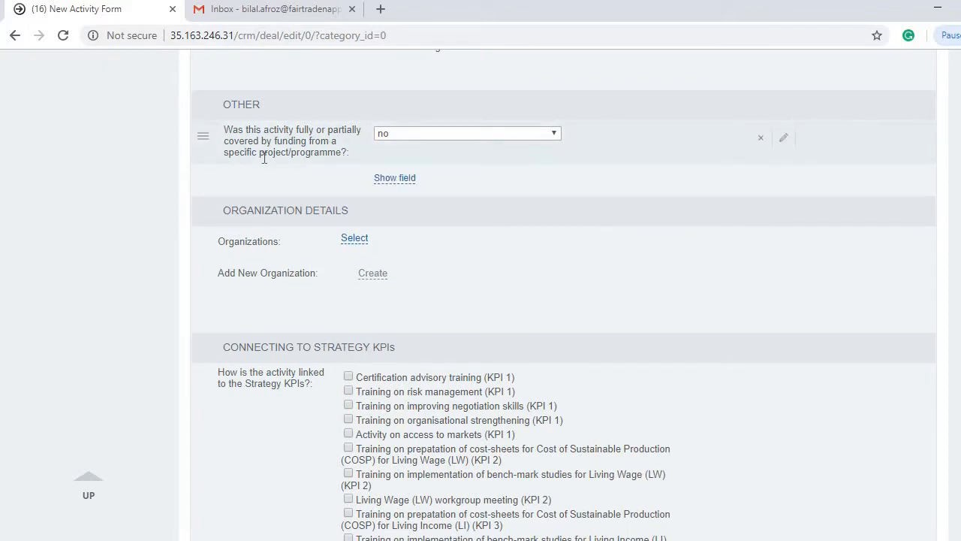
pyautogui.click(396, 137)
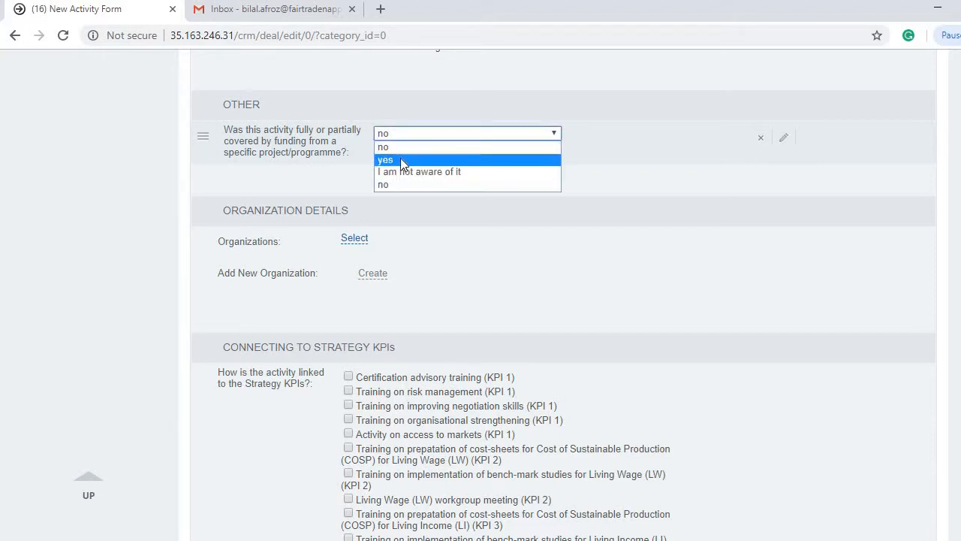
pyautogui.click(404, 160)
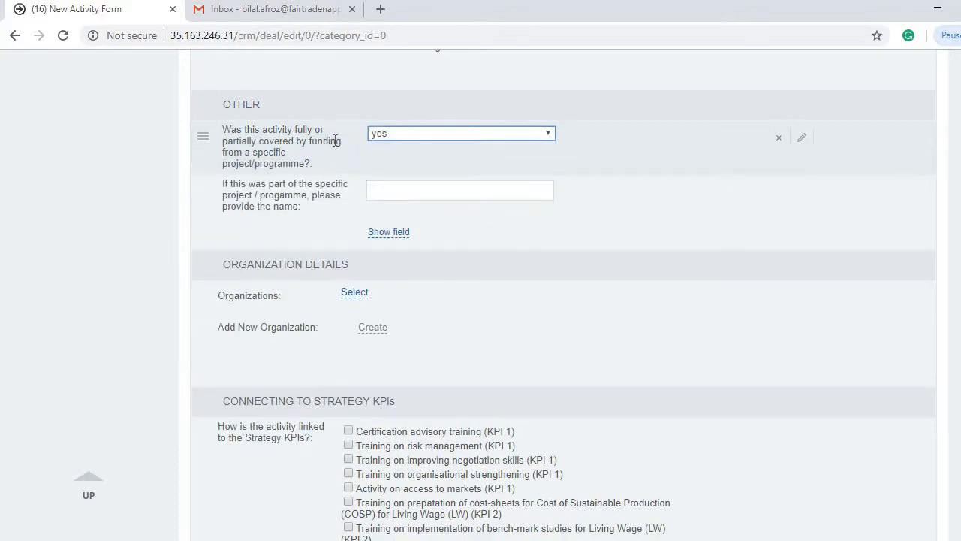
pyautogui.click(397, 132)
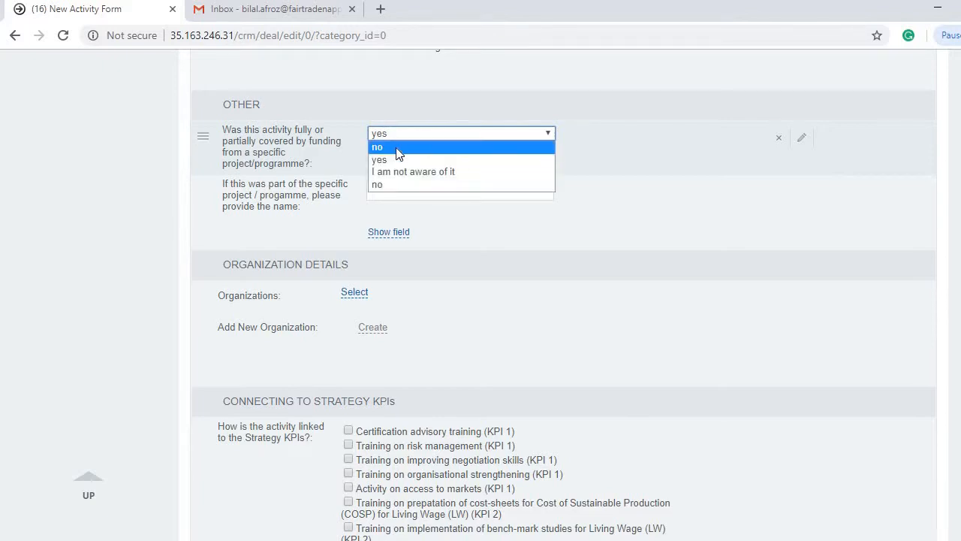
pyautogui.click(383, 185)
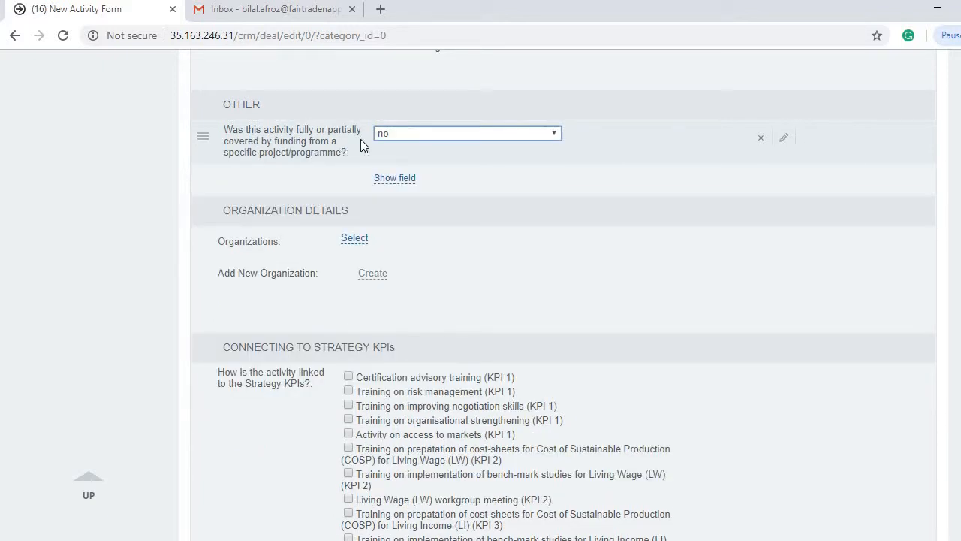
# Step: Leave the funding question and open the Organizations picker under Organization Details
pyautogui.click(115, 221)
pyautogui.scroll(-2, 128, 207)
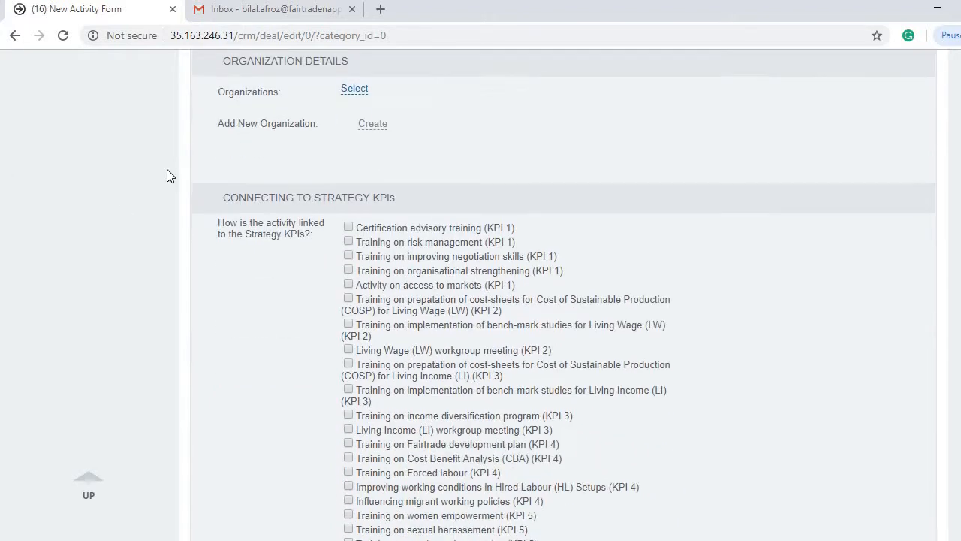
pyautogui.click(360, 93)
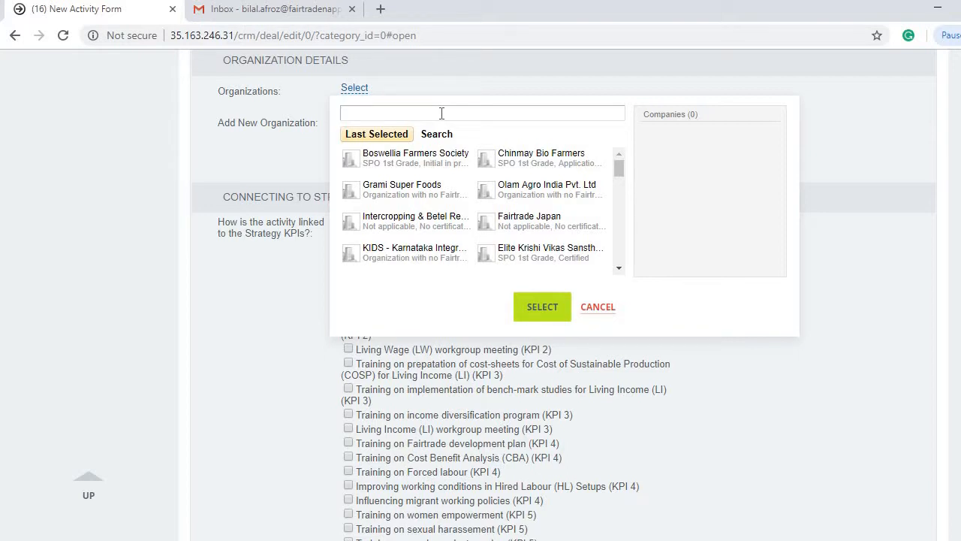
# Step: Select Olam Agro India Pvt. Ltd, Intercropping & Betel Research Station Narammala and Fairtrade Japan as organizations
pyautogui.click(511, 189)
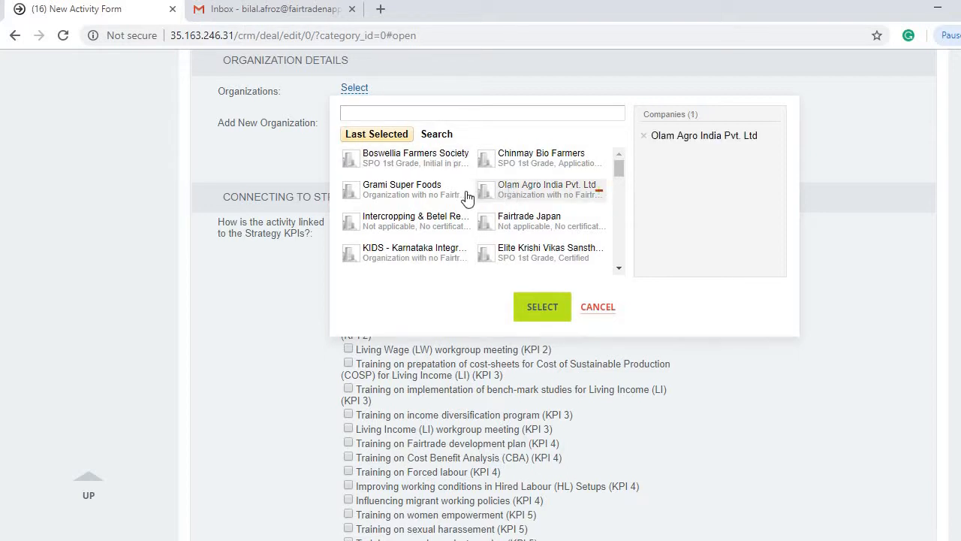
pyautogui.click(431, 223)
pyautogui.click(526, 223)
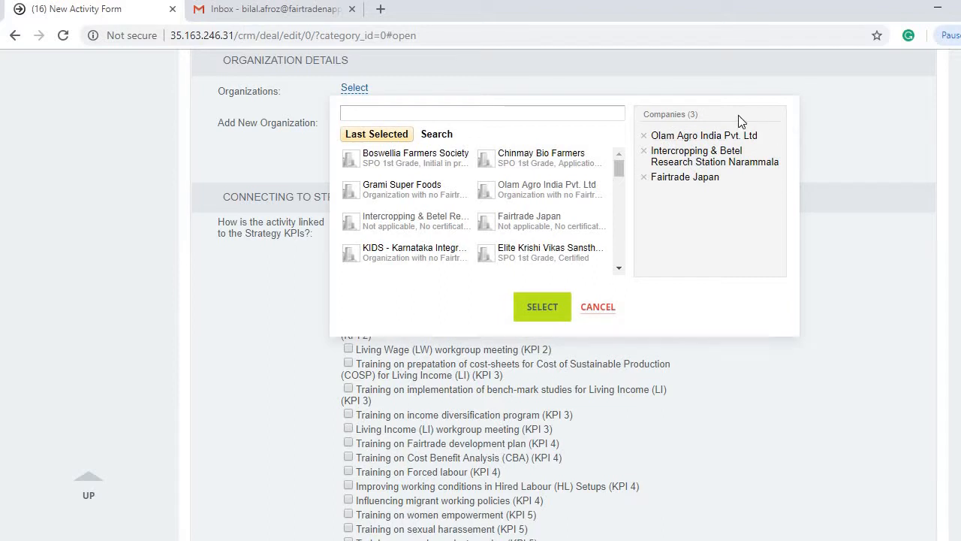
pyautogui.click(541, 307)
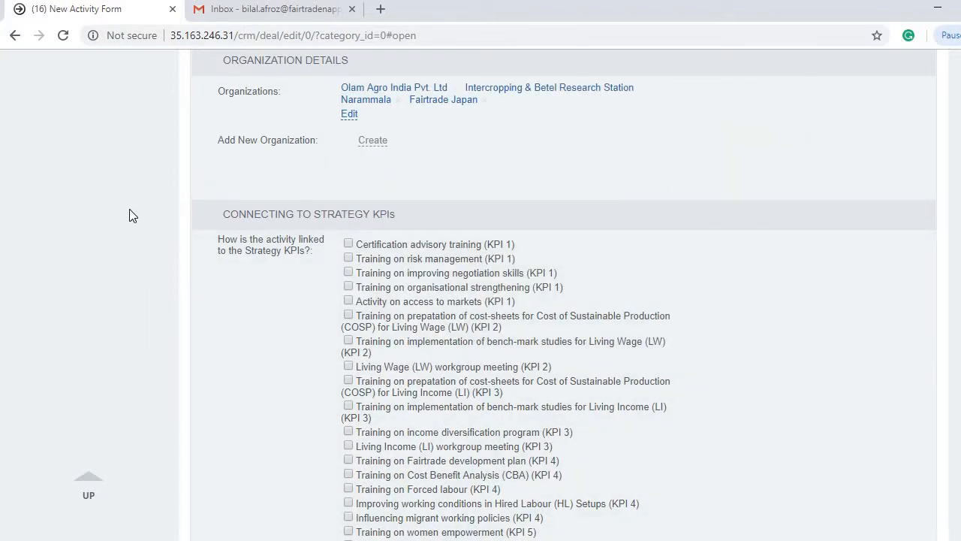
# Step: Scroll through the Connecting to Strategy KPIs list to review the available KPIs
pyautogui.scroll(2, 215, 229)
pyautogui.scroll(-2, 125, 244)
pyautogui.scroll(-1, 120, 237)
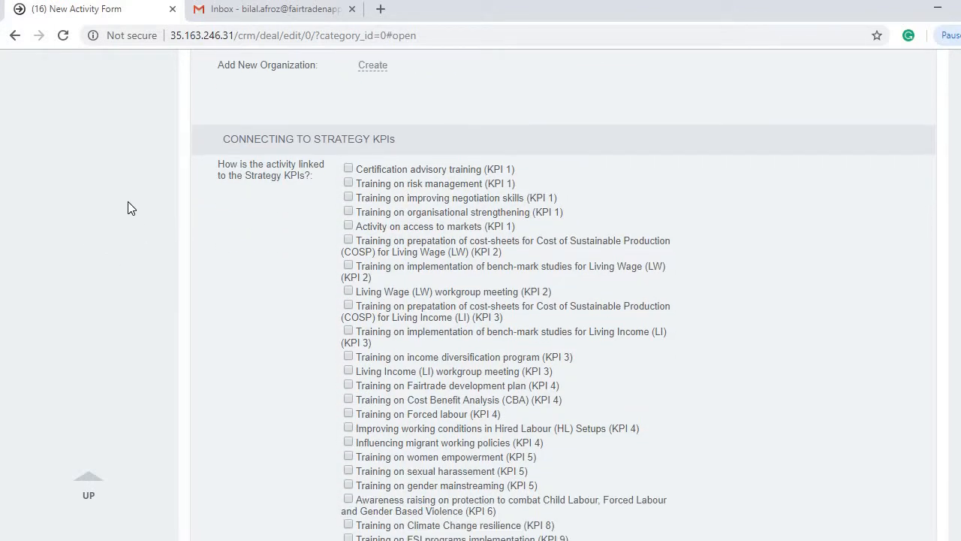
pyautogui.scroll(-2, 127, 201)
pyautogui.scroll(1, 338, 196)
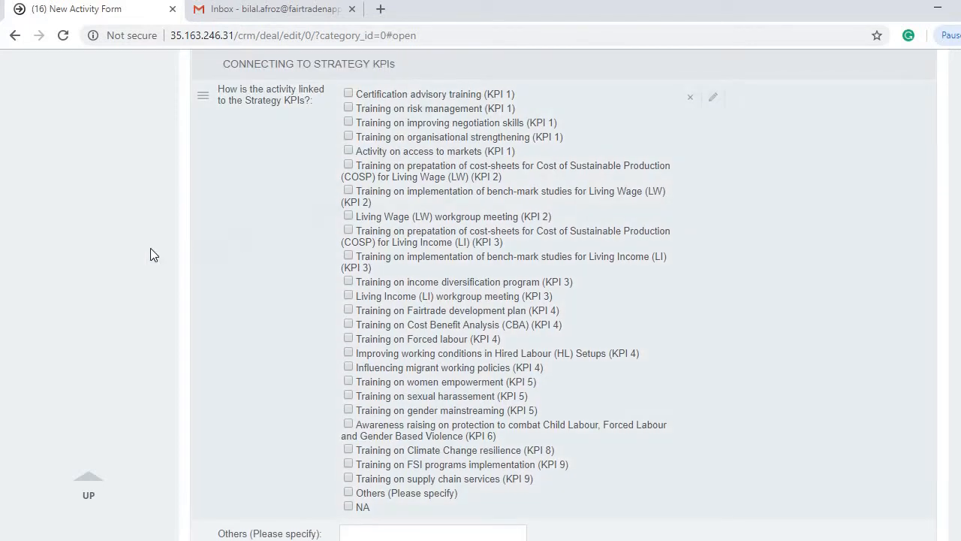
pyautogui.scroll(-3, 120, 202)
pyautogui.scroll(3, 114, 195)
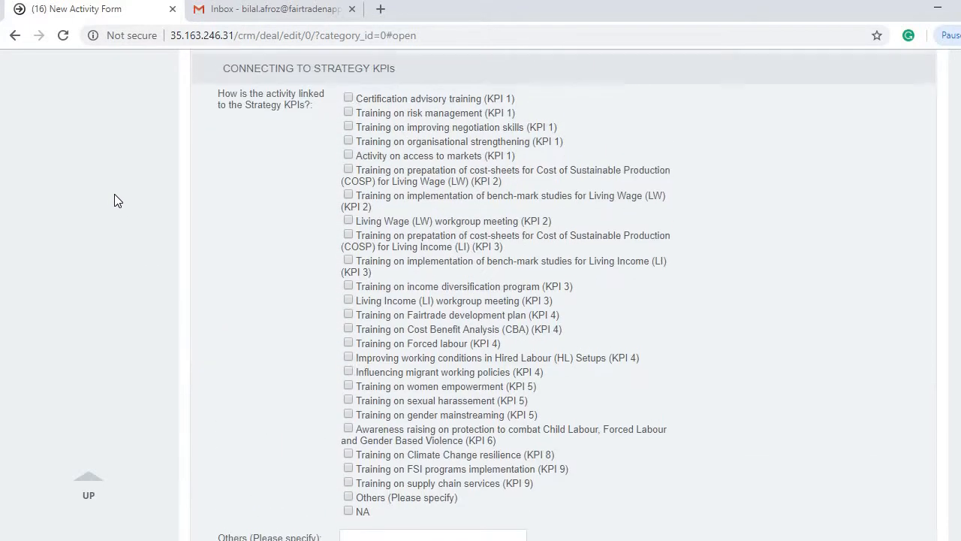
pyautogui.scroll(1, 114, 200)
pyautogui.scroll(-1, 114, 200)
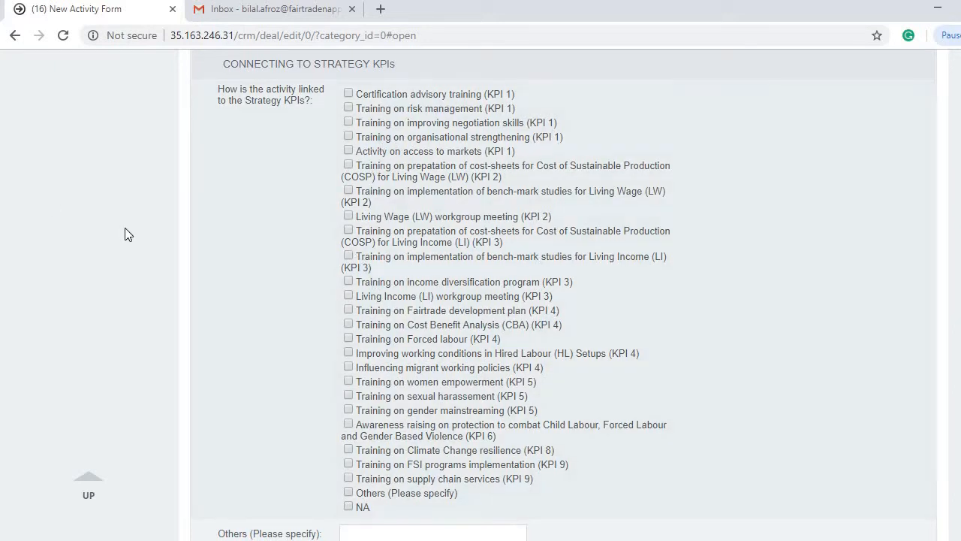
pyautogui.scroll(2, 129, 228)
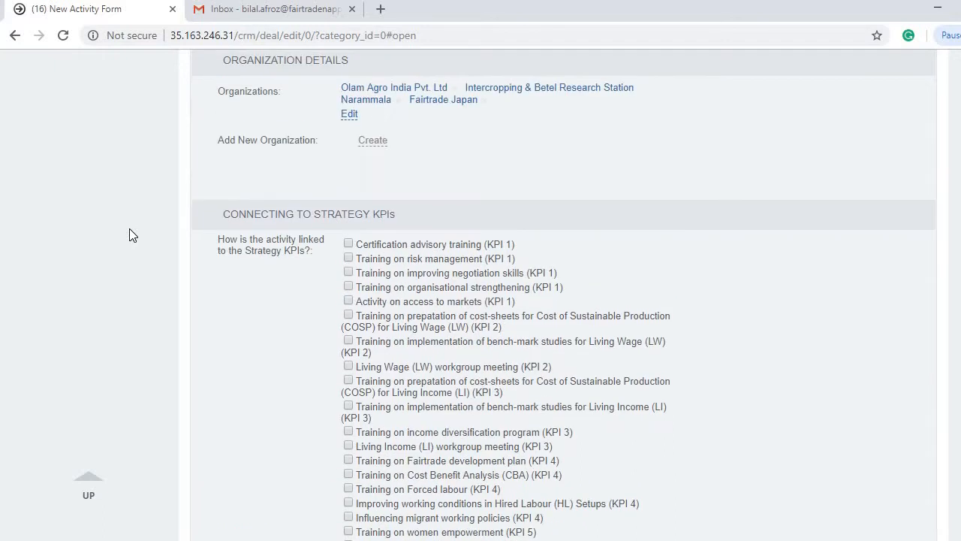
pyautogui.scroll(-1, 135, 237)
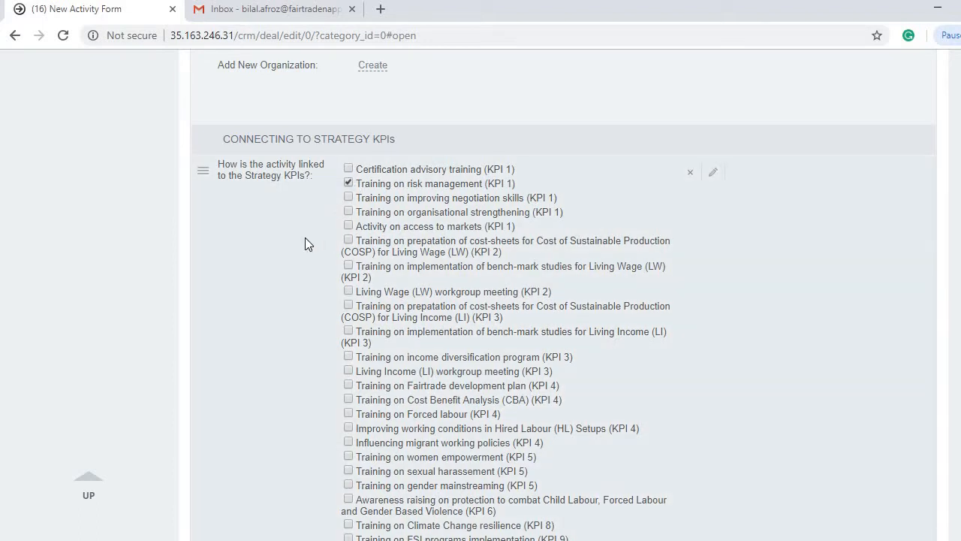
pyautogui.scroll(-1, 305, 245)
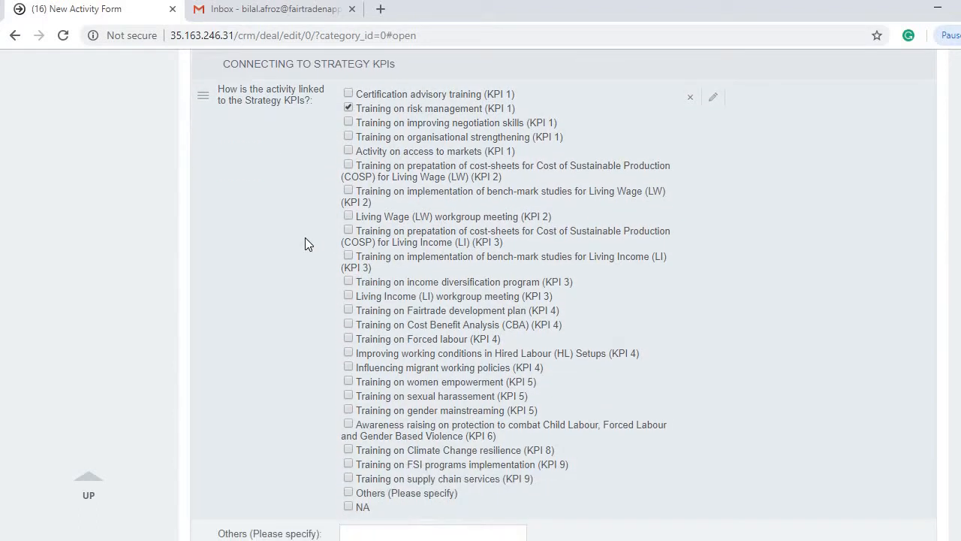
pyautogui.scroll(-1, 305, 244)
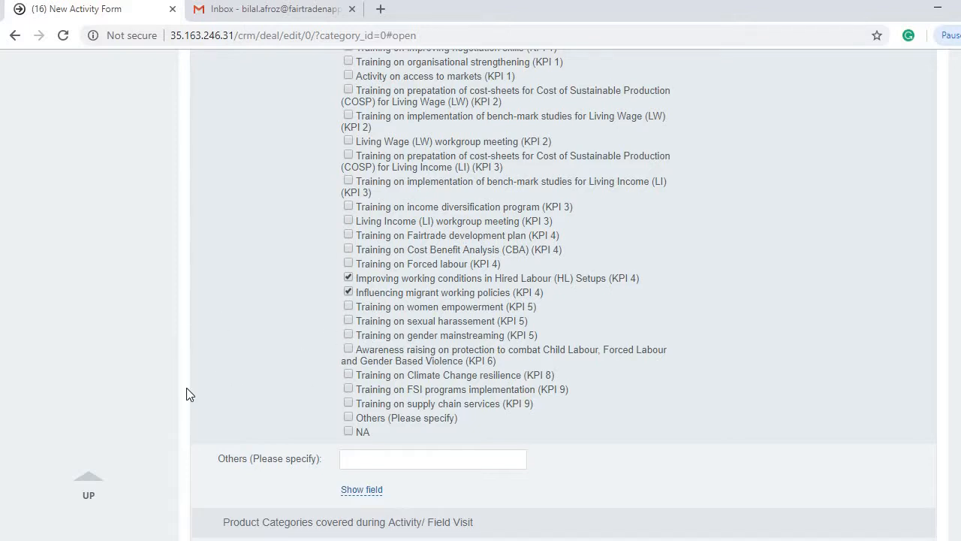
pyautogui.scroll(3, 61, 299)
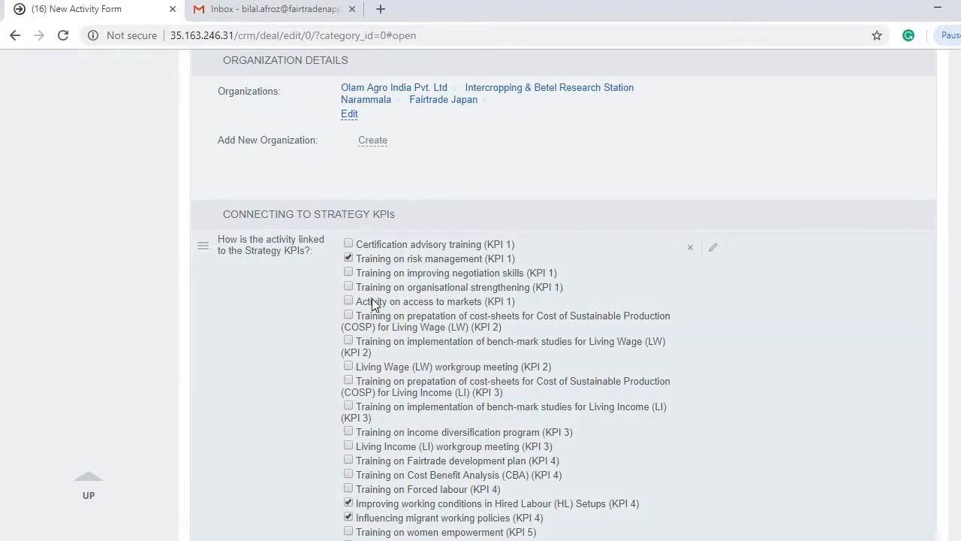
pyautogui.scroll(-5, 371, 300)
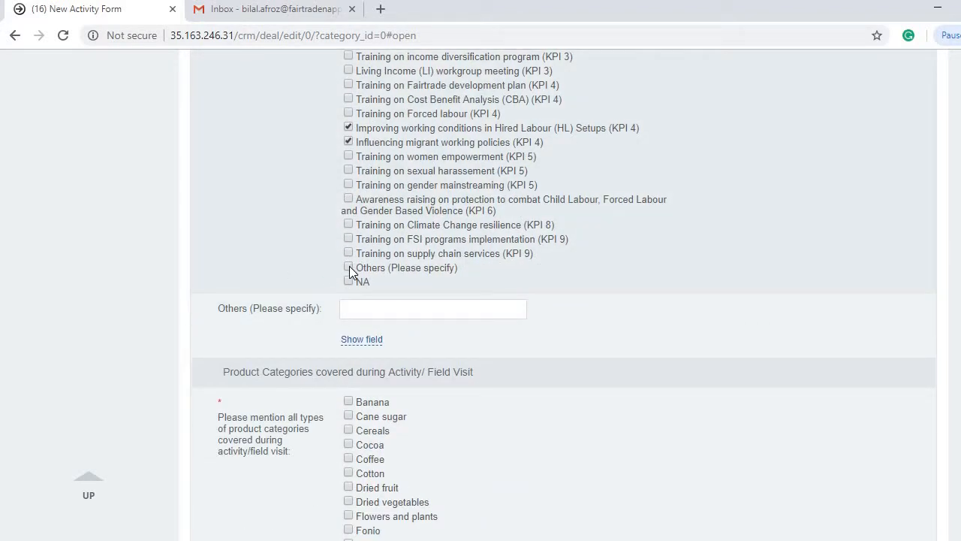
# Step: Adjust the Strategy KPI checkboxes, leaving Others unticked
pyautogui.click(349, 268)
pyautogui.click(356, 302)
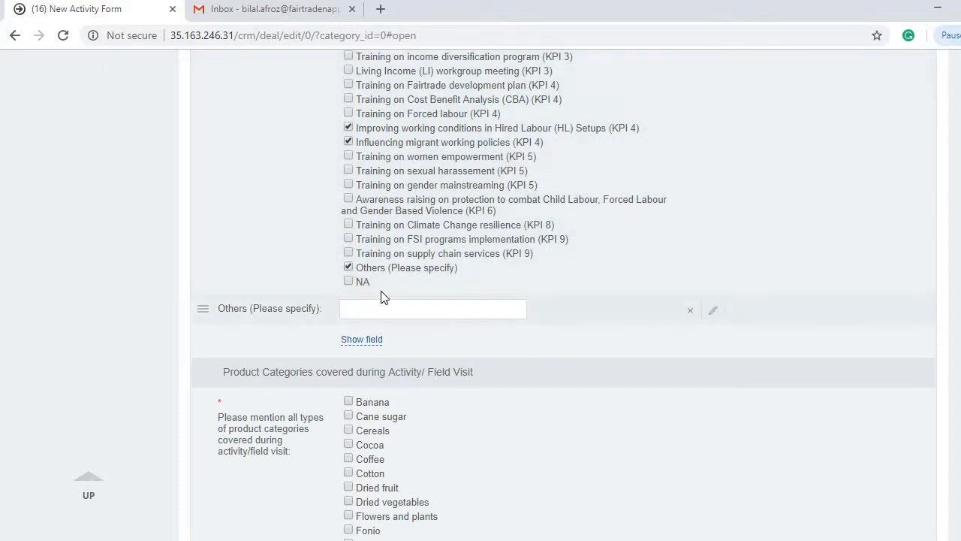
pyautogui.click(349, 267)
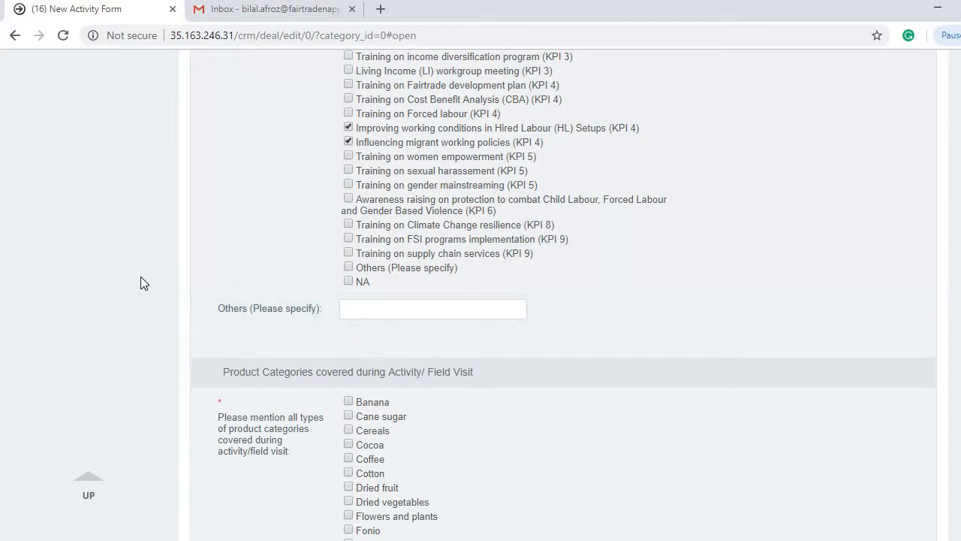
pyautogui.scroll(3, 117, 259)
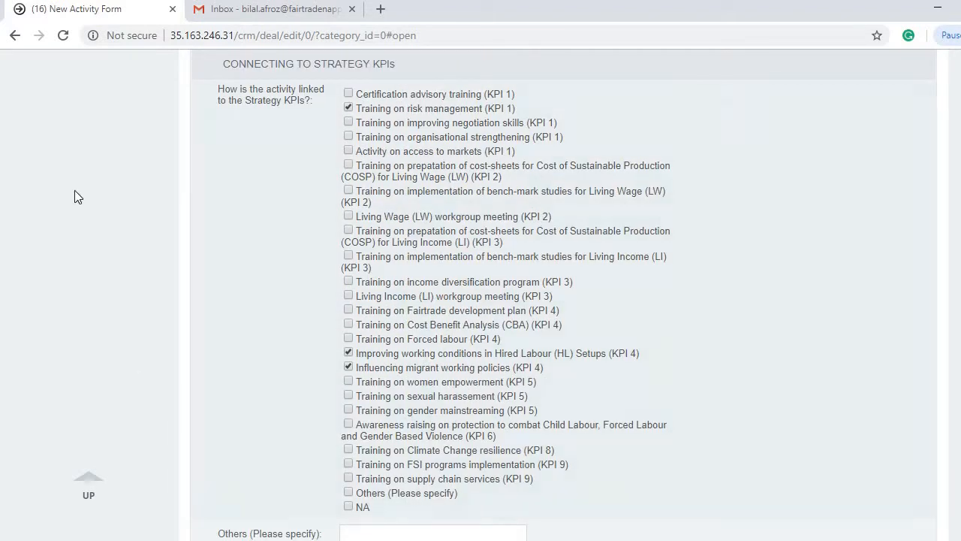
pyautogui.scroll(-7, 115, 227)
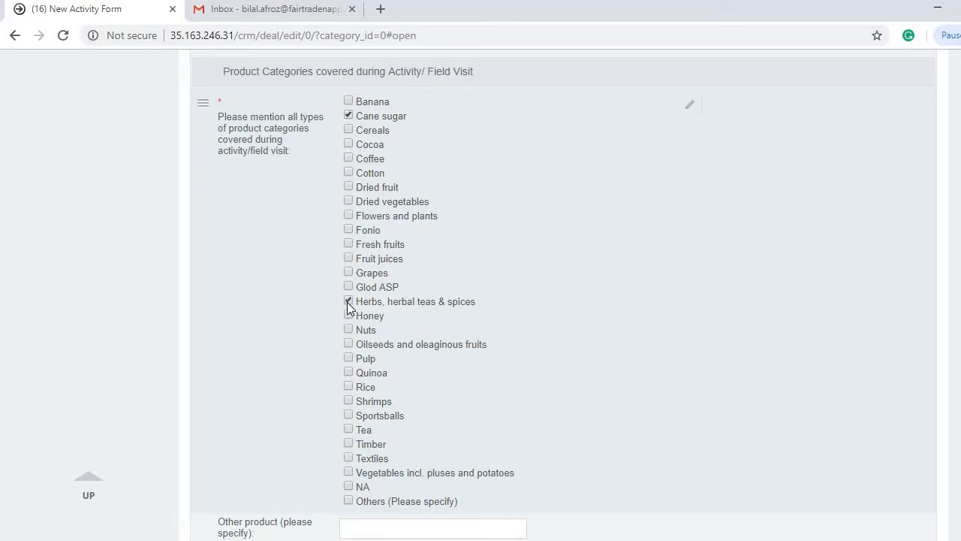
# Step: Tick Tea in Product Categories alongside Cane sugar and Herbs, herbal teas & spices
pyautogui.click(347, 430)
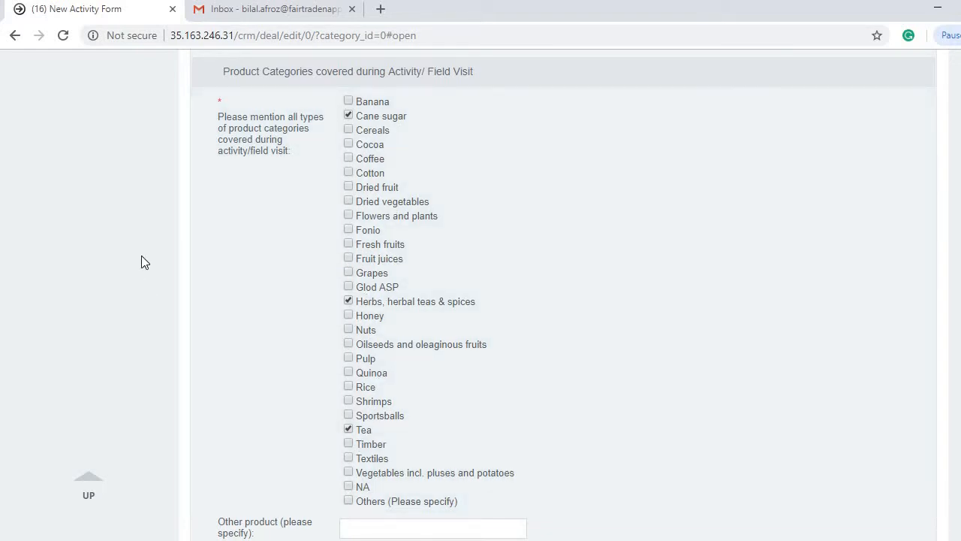
pyautogui.scroll(-6, 141, 262)
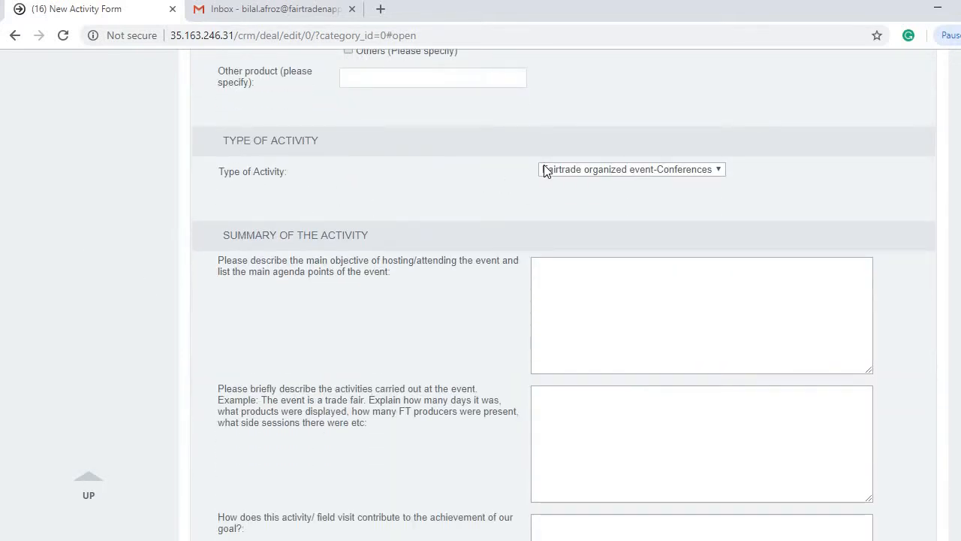
pyautogui.click(559, 168)
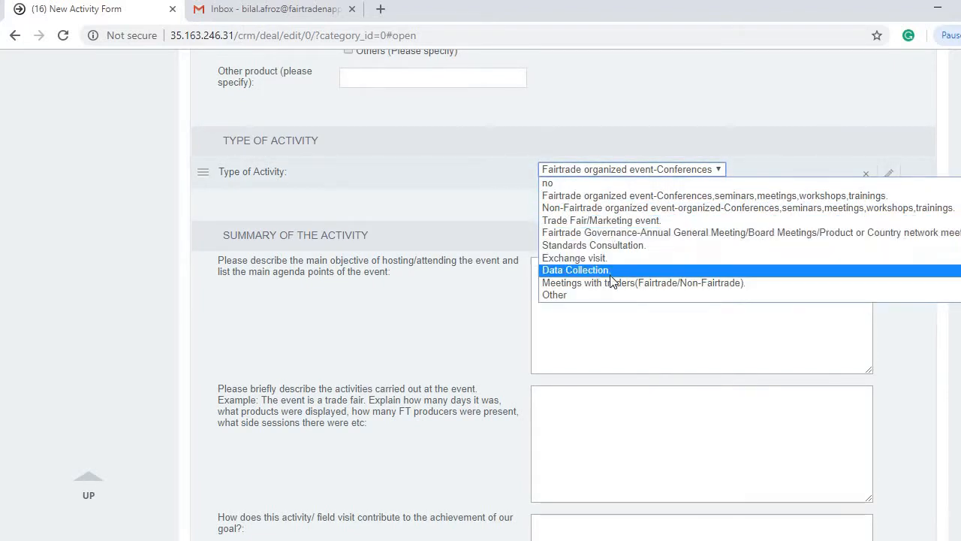
pyautogui.click(615, 197)
pyautogui.scroll(-2, 640, 155)
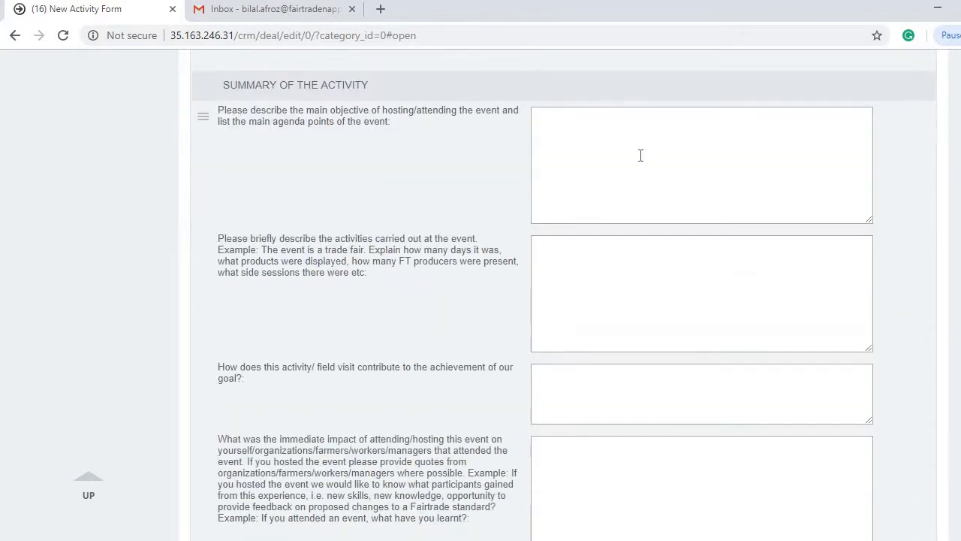
# Step: Fill the main objective, activities and goal contribution boxes with 'asdfa', 'asdfas' and 'asfdasf'
pyautogui.click(578, 145)
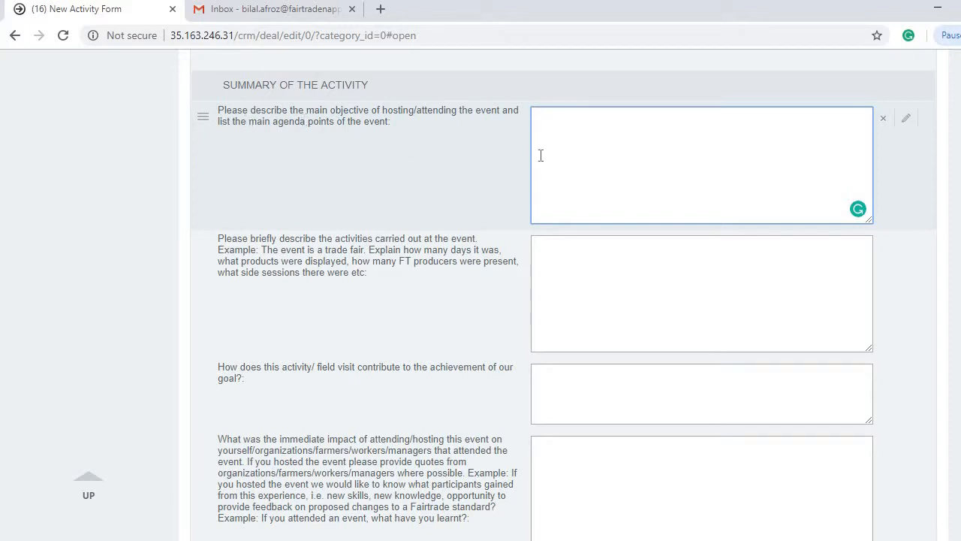
pyautogui.write('asdfa')
pyautogui.click(570, 258)
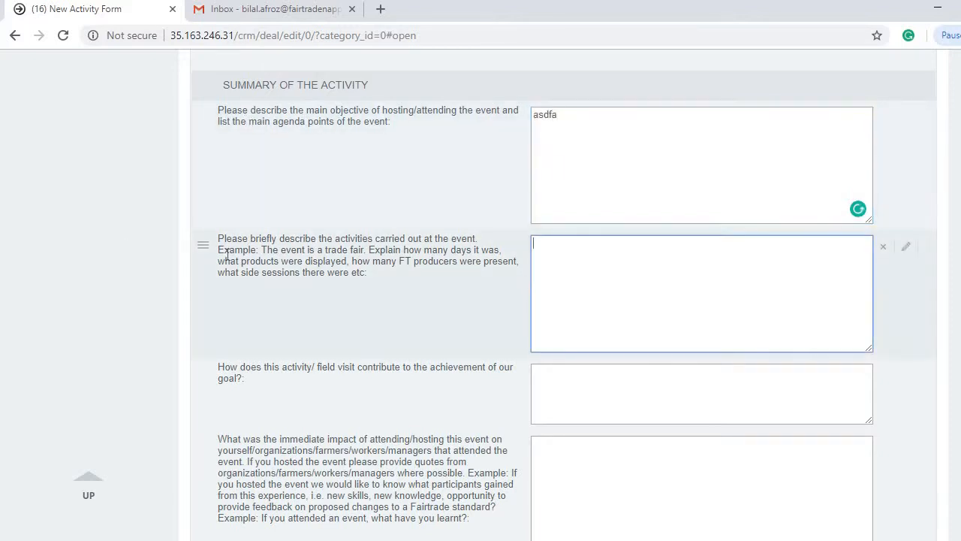
pyautogui.scroll(-1, 220, 199)
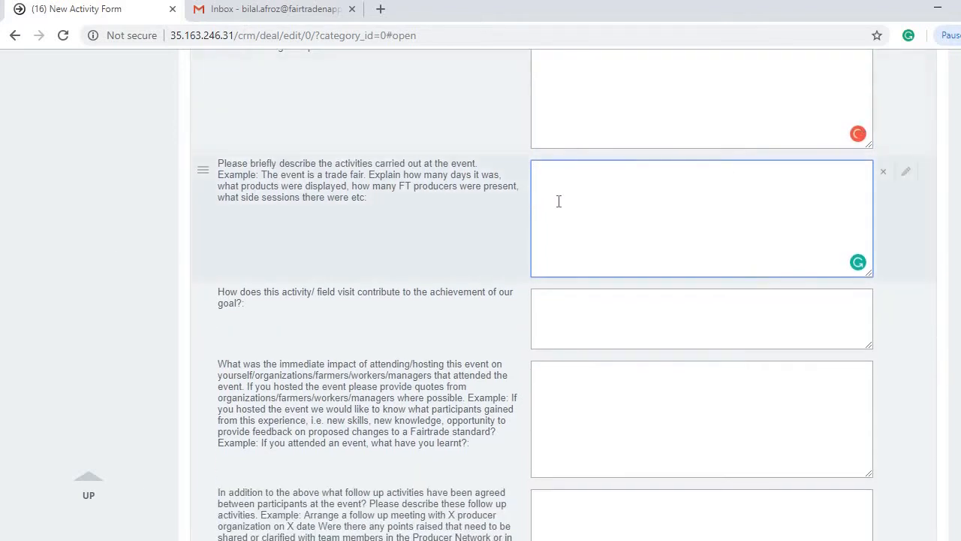
pyautogui.write('asdfas')
pyautogui.click(582, 298)
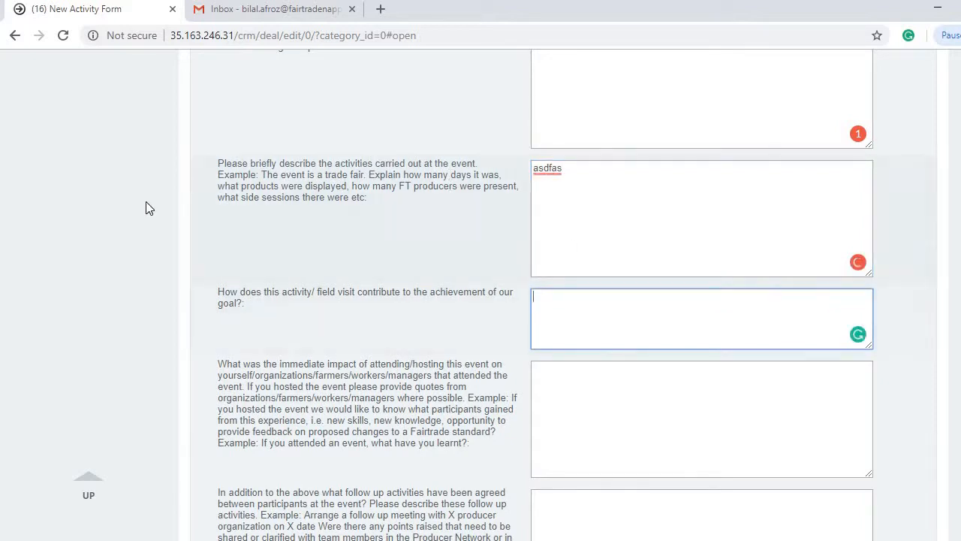
pyautogui.scroll(-2, 146, 206)
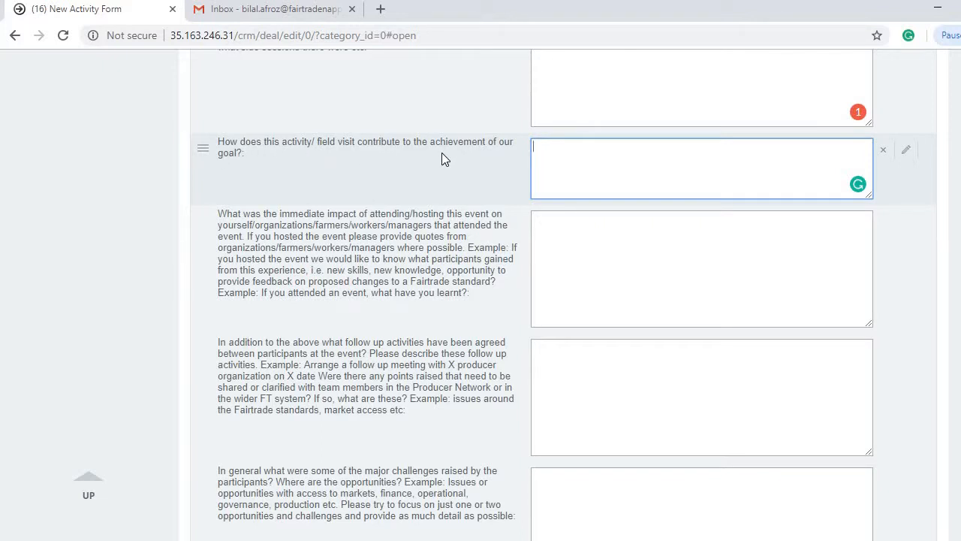
pyautogui.write('asfdasf')
# Step: Enter 'asdfa' for immediate impact and follow-up activities, and 'adsfasd' for major challenges
pyautogui.click(562, 223)
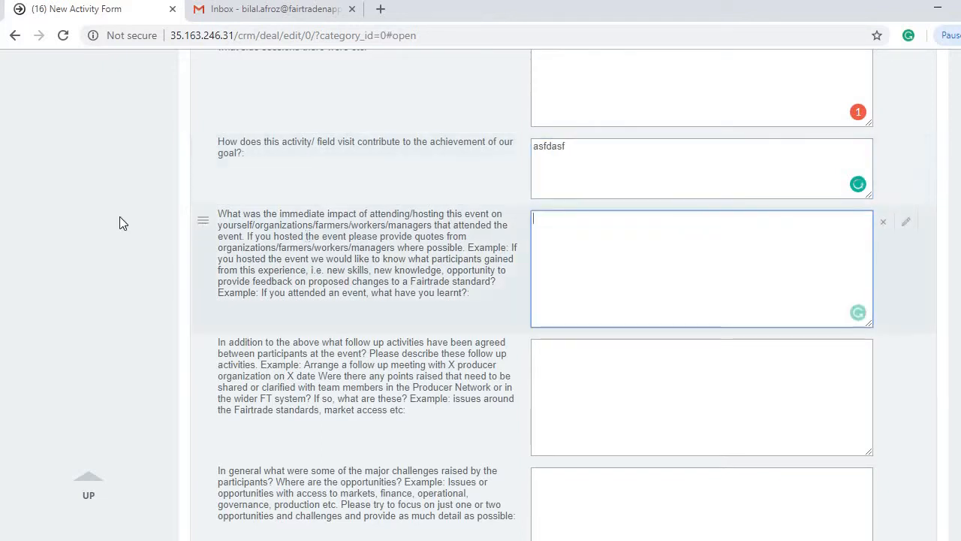
pyautogui.write('asdfa')
pyautogui.scroll(-2, 119, 239)
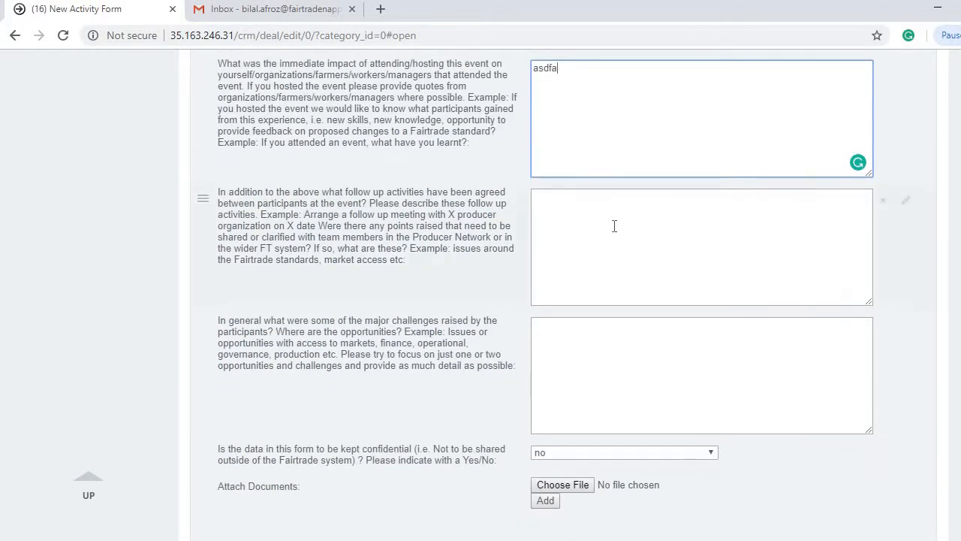
pyautogui.click(611, 223)
pyautogui.write('asdfa')
pyautogui.scroll(-1, 653, 253)
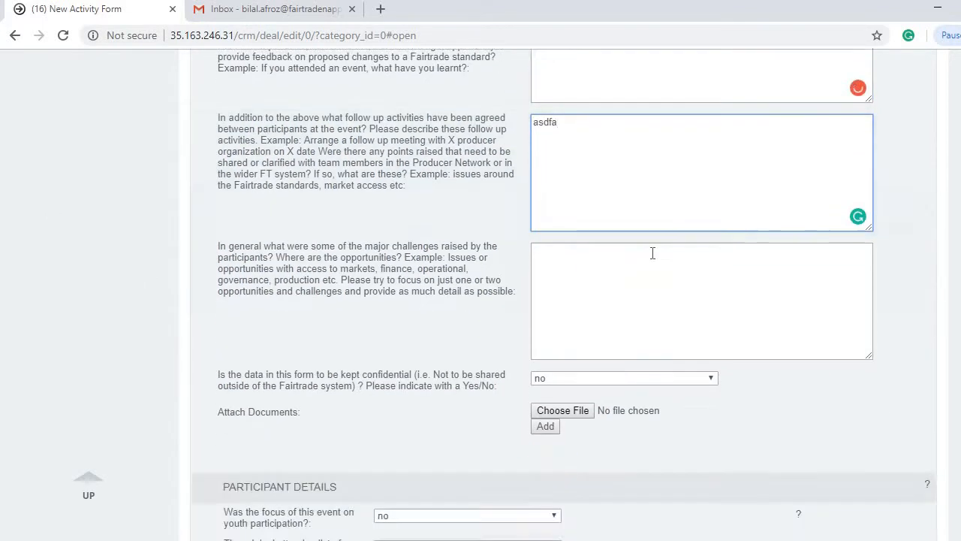
pyautogui.click(565, 268)
pyautogui.write('adsfasd')
pyautogui.click(142, 249)
pyautogui.scroll(-2, 142, 248)
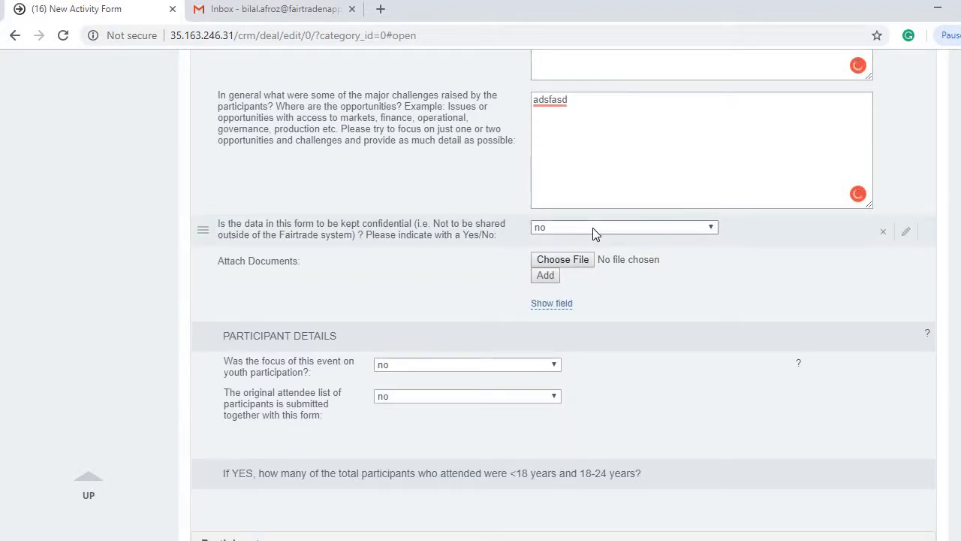
pyautogui.click(551, 231)
pyautogui.click(557, 247)
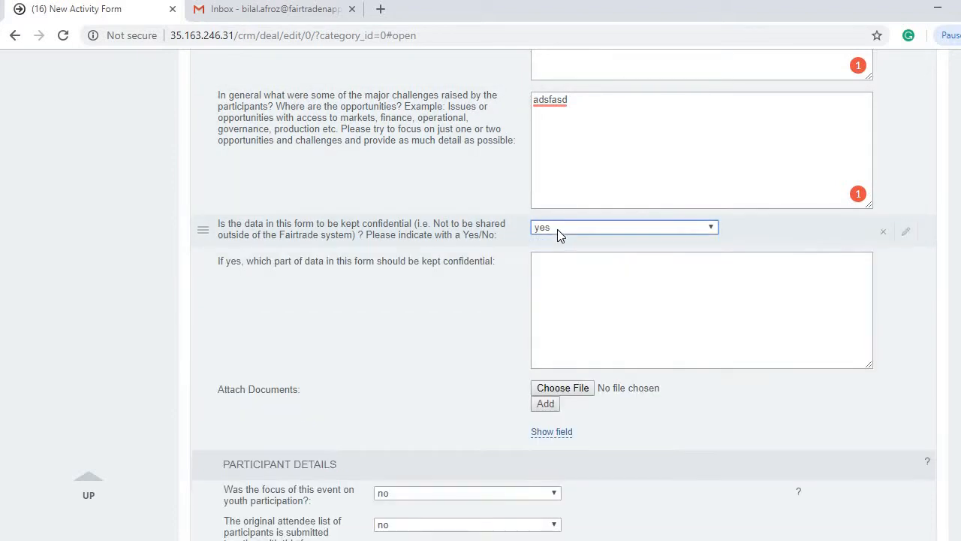
pyautogui.click(557, 229)
pyautogui.click(562, 241)
pyautogui.click(565, 232)
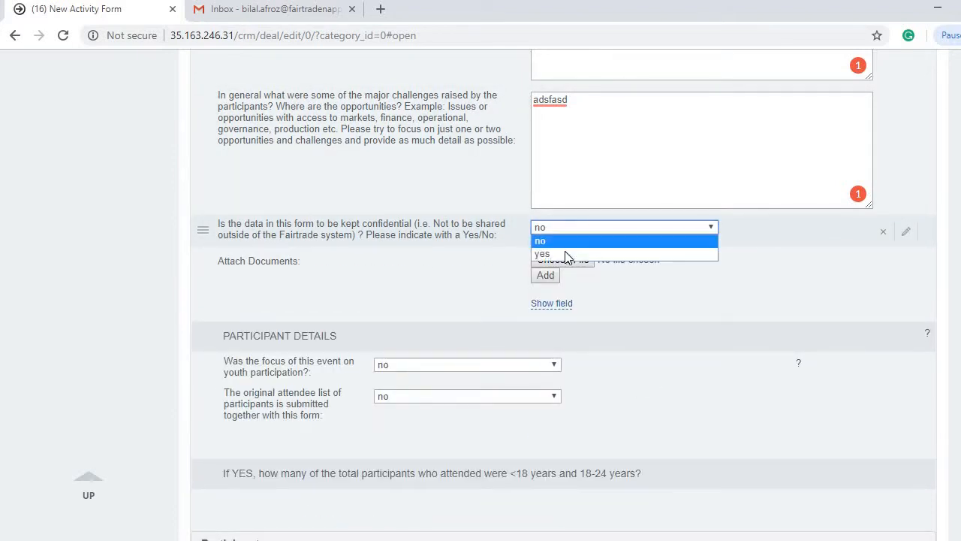
pyautogui.click(565, 252)
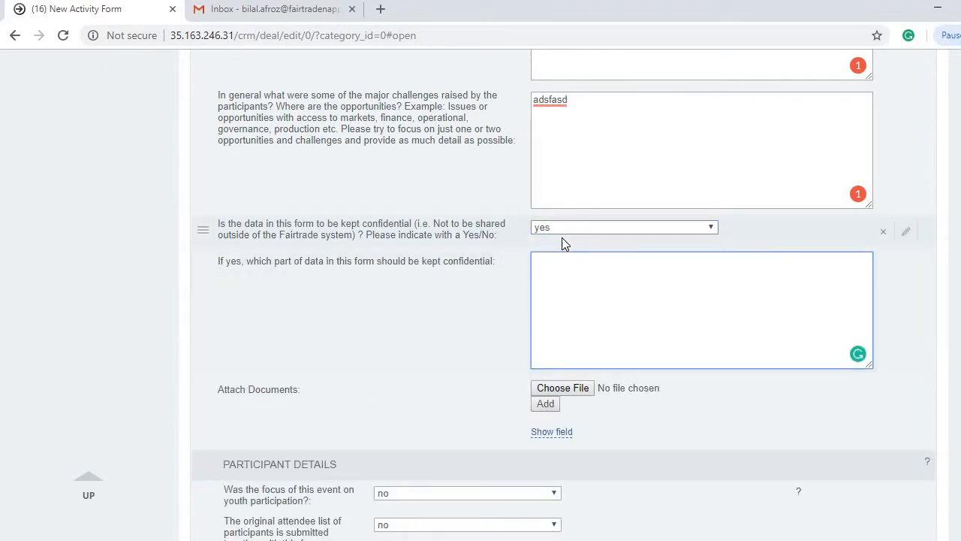
pyautogui.click(562, 232)
pyautogui.click(562, 241)
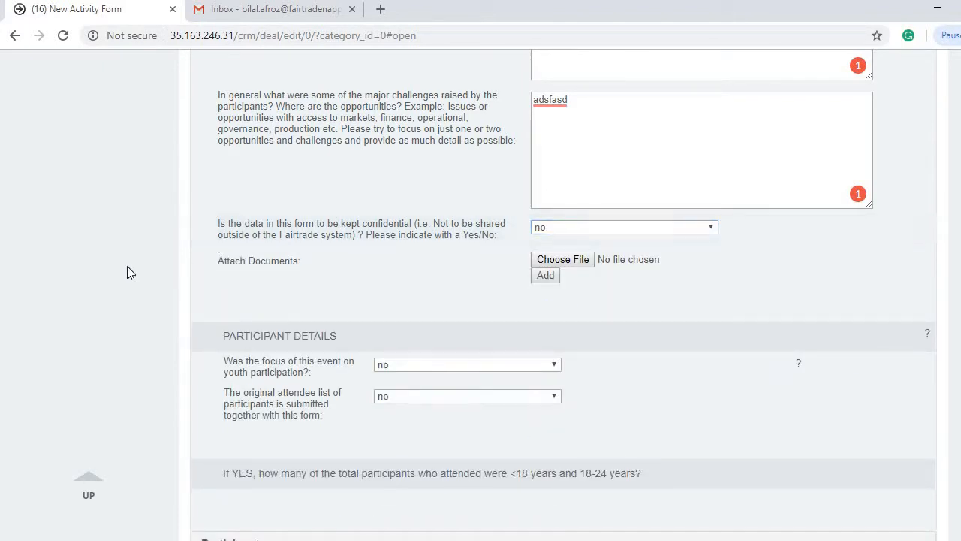
pyautogui.scroll(-1, 129, 273)
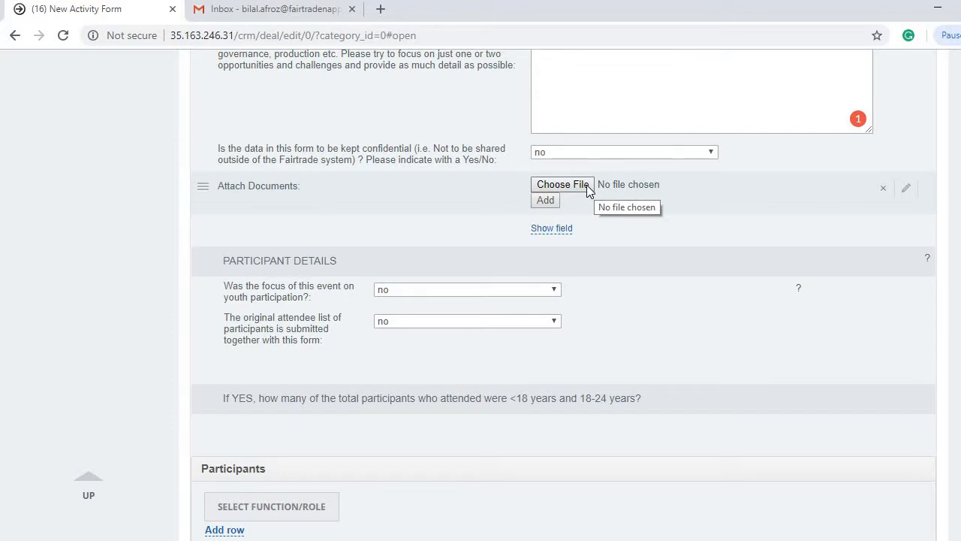
# Step: Add three more Attach Documents slots and cancel the file browser without attaching anything
pyautogui.click(546, 200)
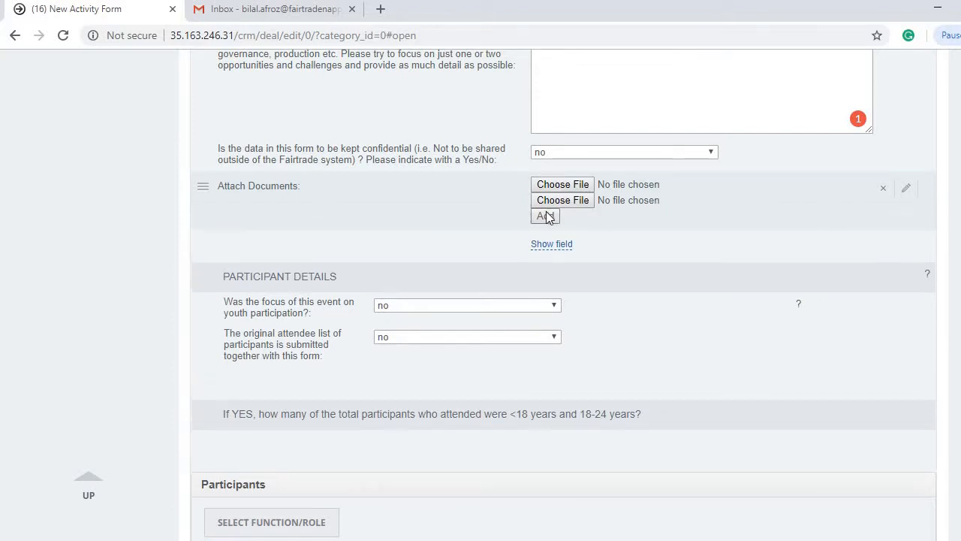
pyautogui.click(546, 216)
pyautogui.click(549, 235)
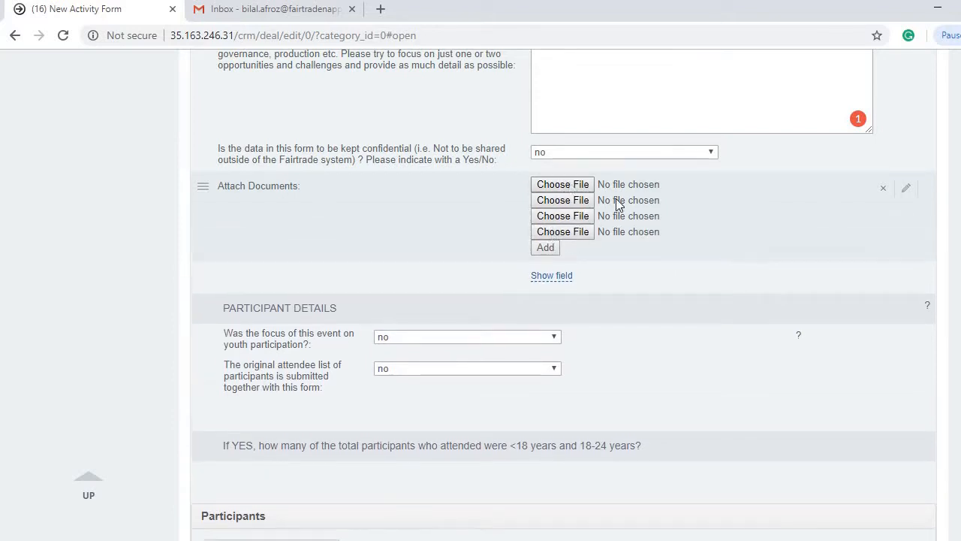
pyautogui.click(577, 188)
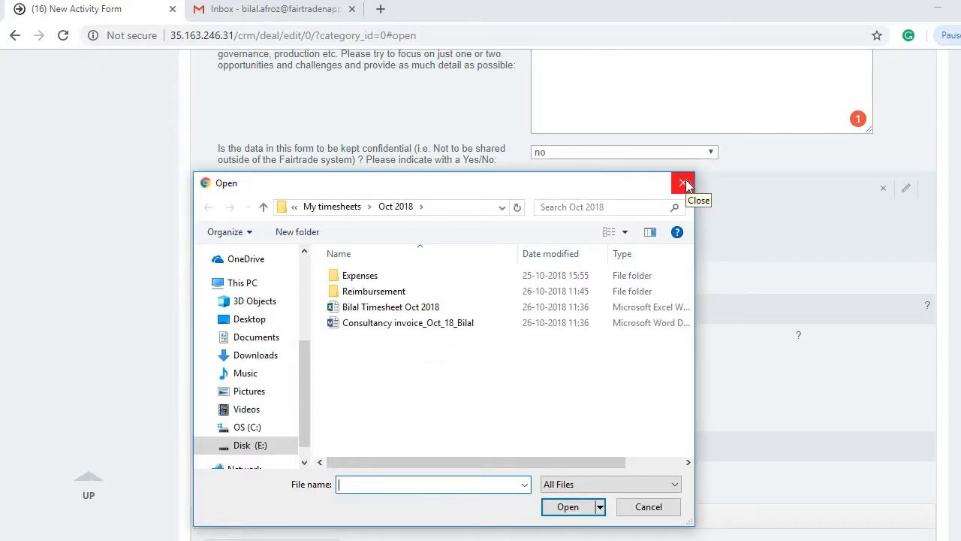
pyautogui.click(683, 183)
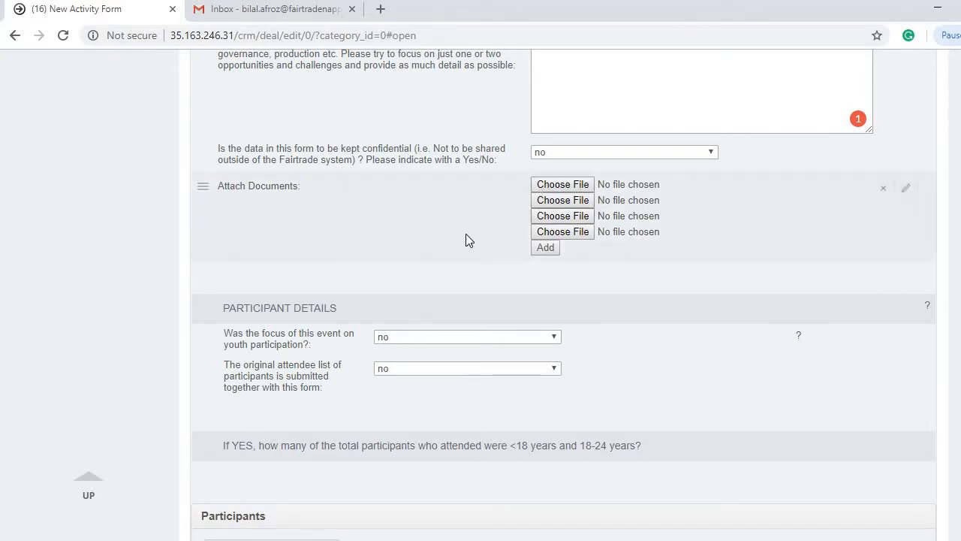
pyautogui.scroll(-2, 135, 258)
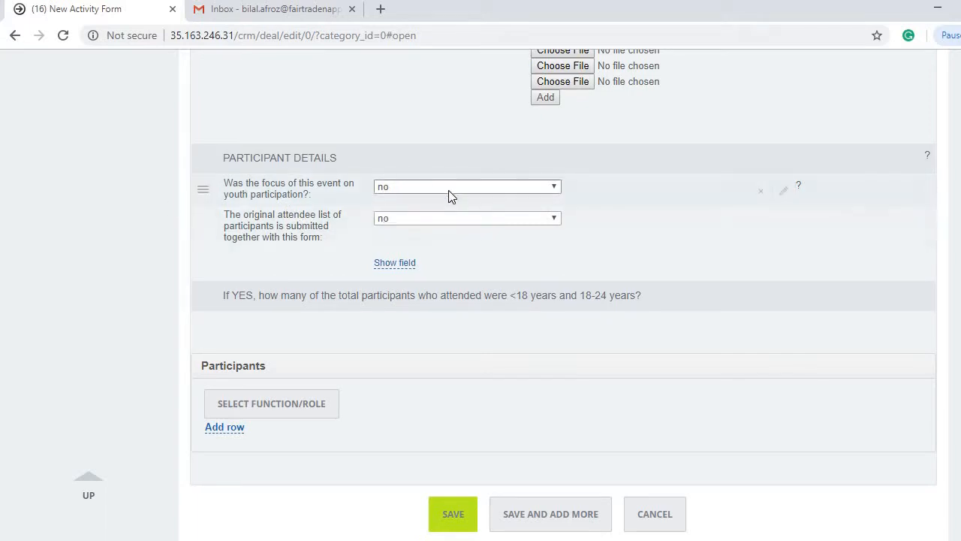
# Step: Mark the event as focused on youth participation
pyautogui.click(448, 190)
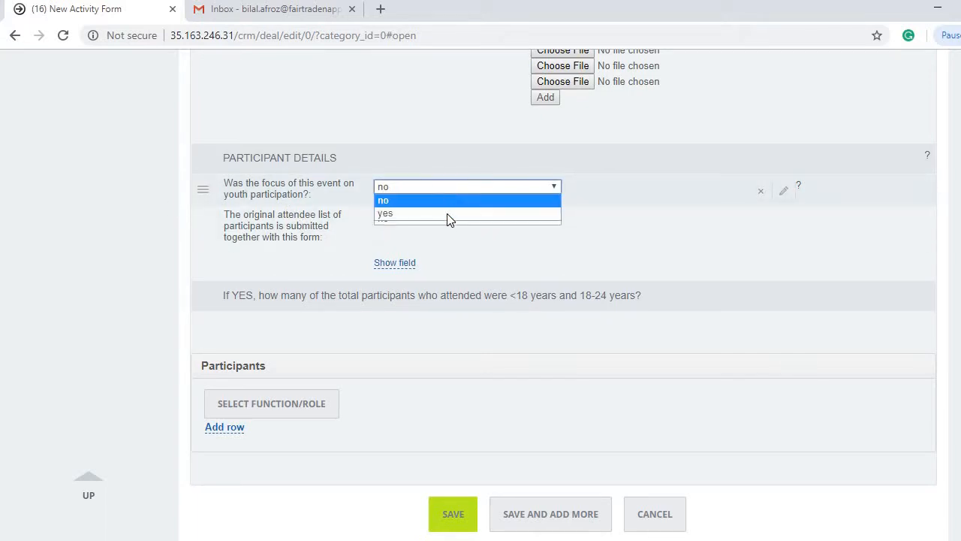
pyautogui.click(447, 214)
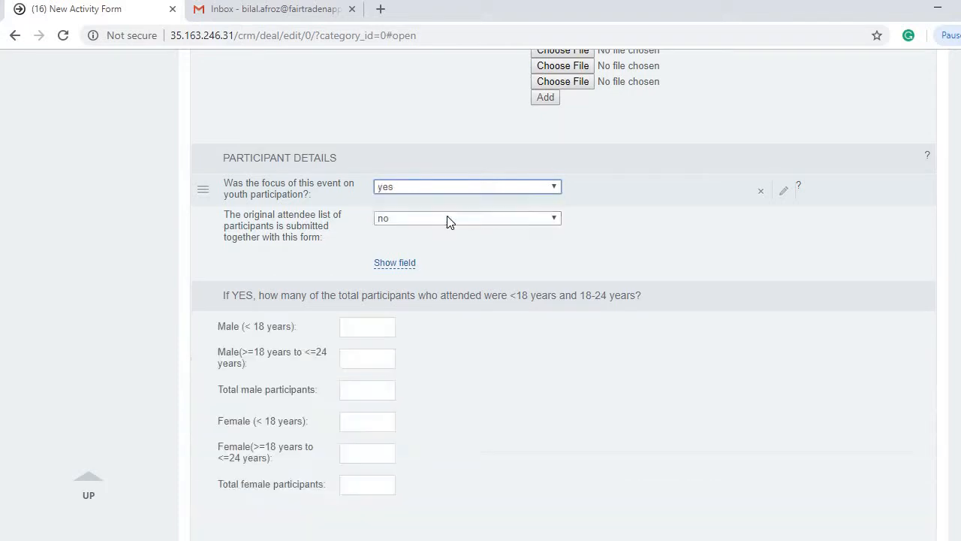
pyautogui.scroll(-1, 162, 297)
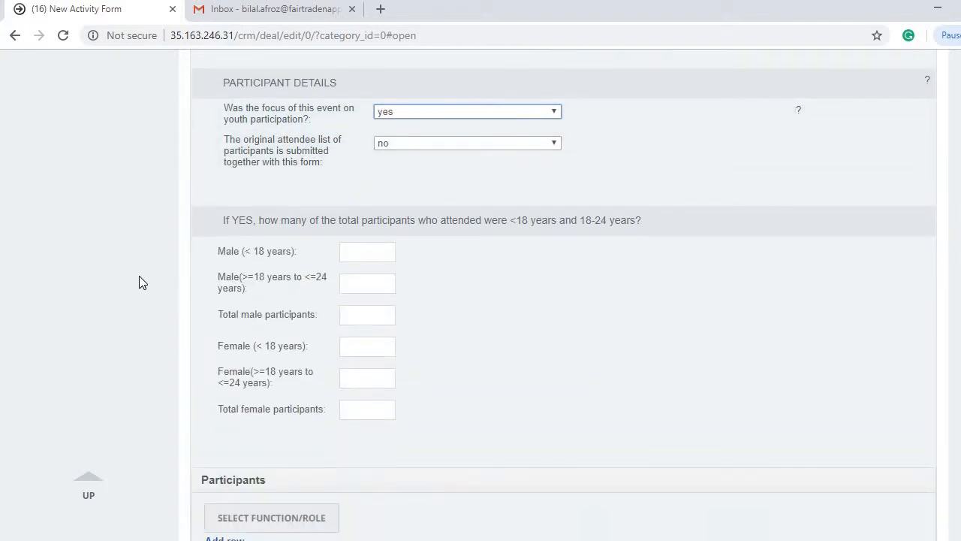
pyautogui.scroll(-2, 139, 275)
pyautogui.scroll(1, 127, 264)
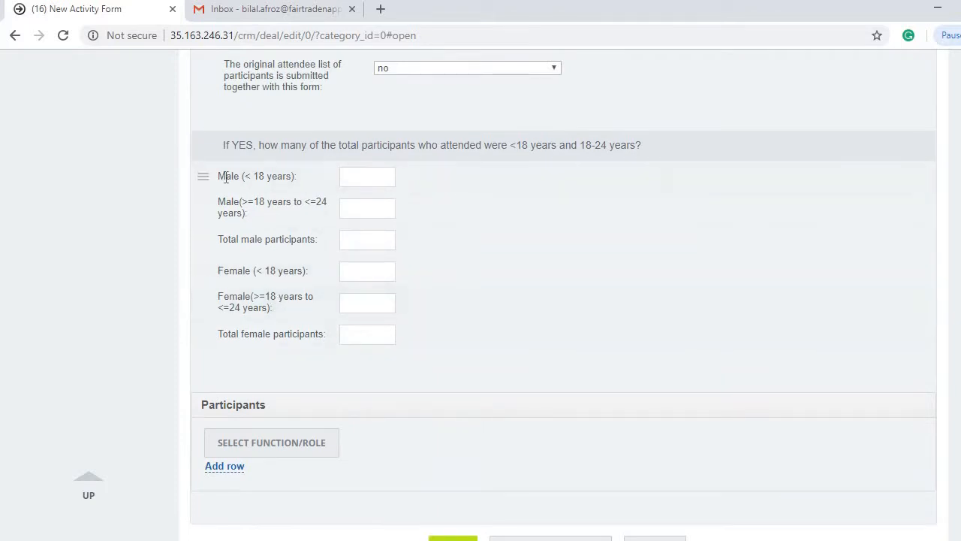
# Step: Enter male participants: total 20, under-18 5, aged 18–24 10
pyautogui.click(364, 240)
pyautogui.write('20')
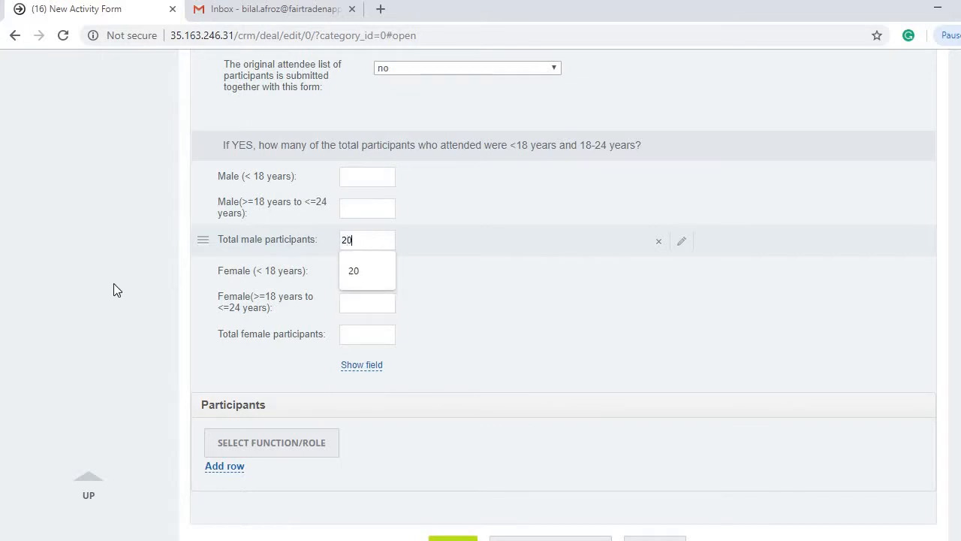
pyautogui.click(113, 283)
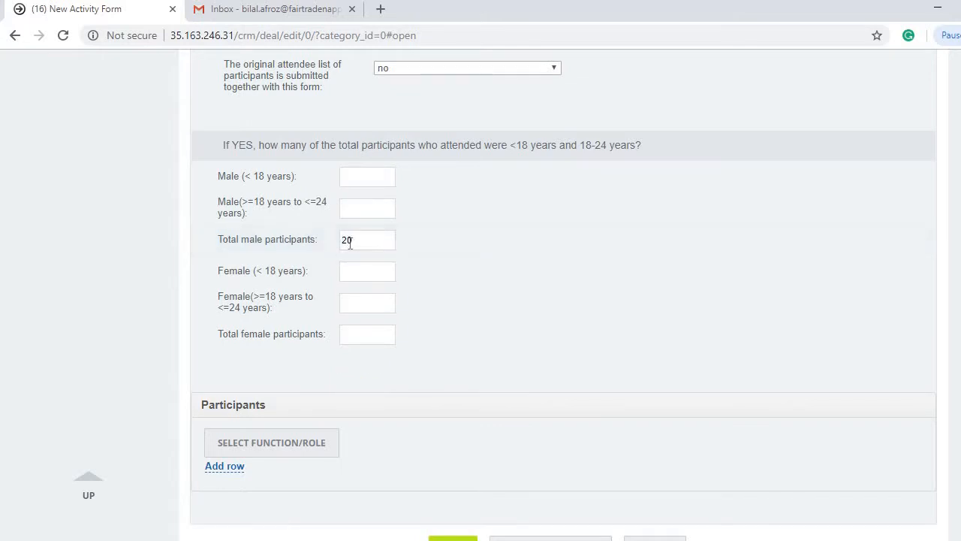
pyautogui.click(369, 175)
pyautogui.write('5')
pyautogui.click(132, 242)
pyautogui.click(371, 212)
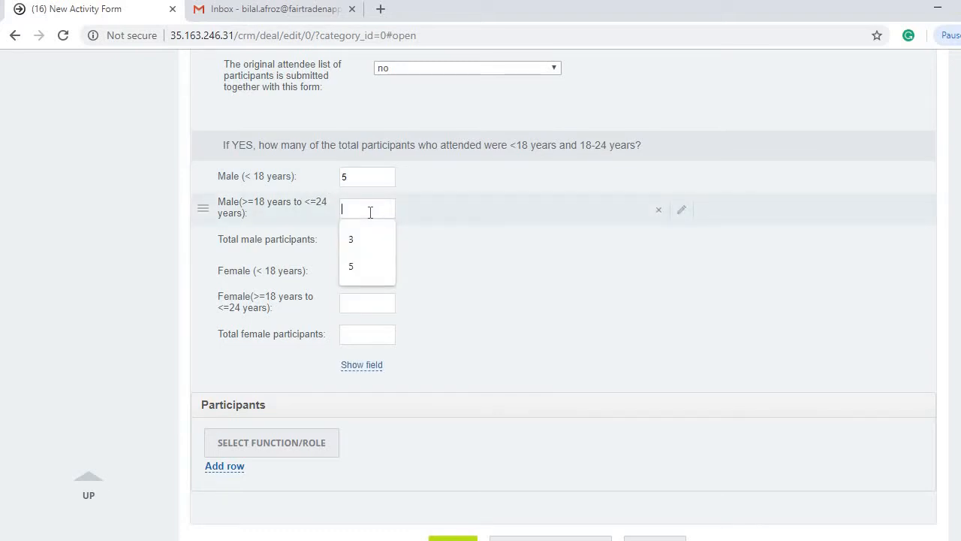
pyautogui.write('10')
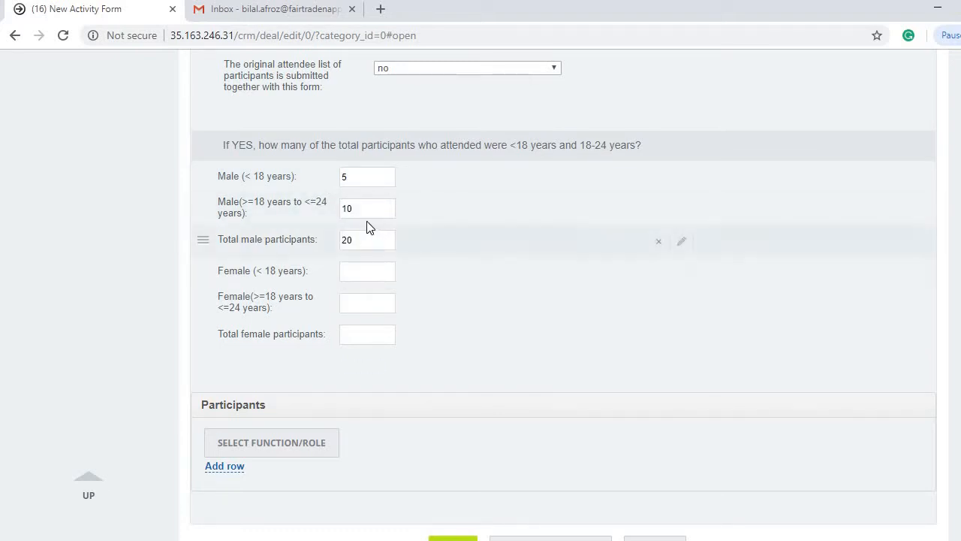
# Step: Enter female participants: total 10, under-18 3, aged 18–24 3
pyautogui.click(364, 333)
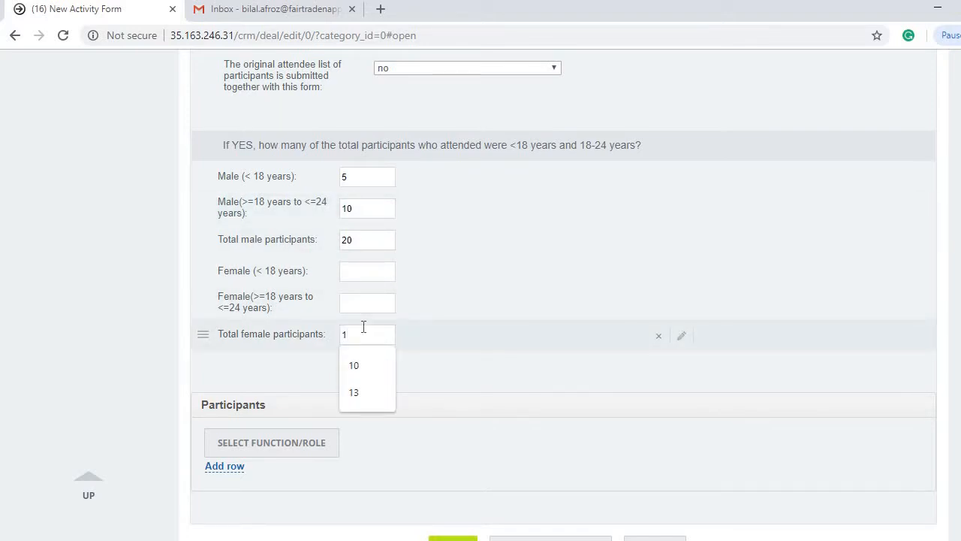
pyautogui.write('10')
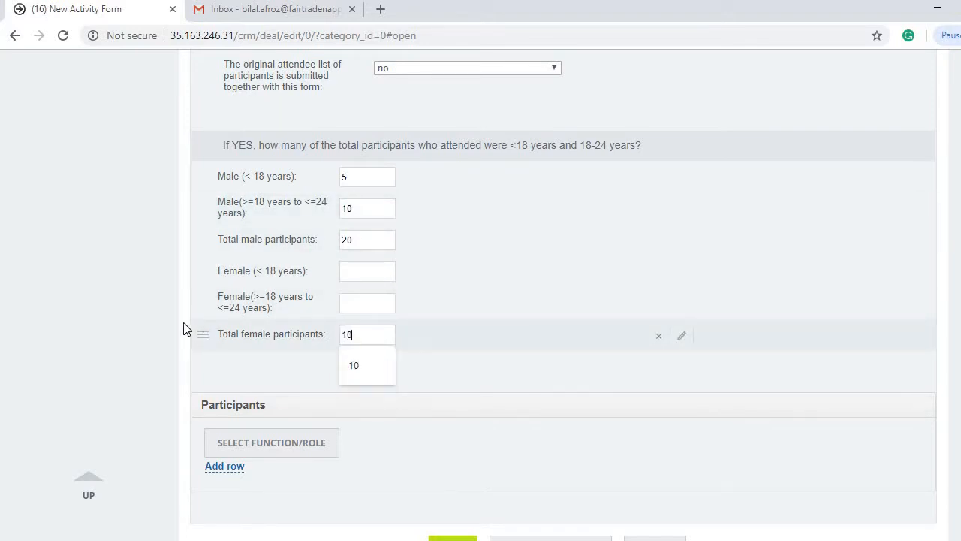
pyautogui.click(136, 293)
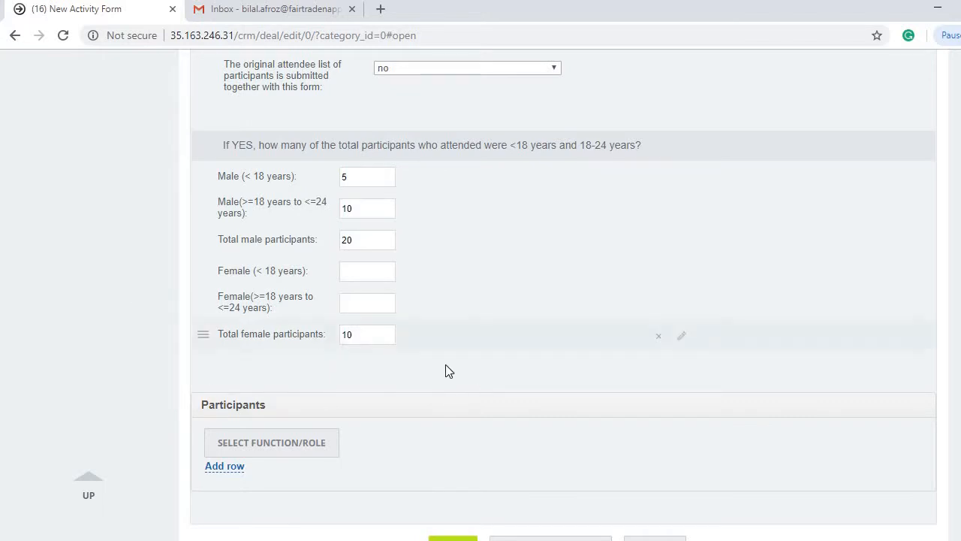
pyautogui.click(356, 270)
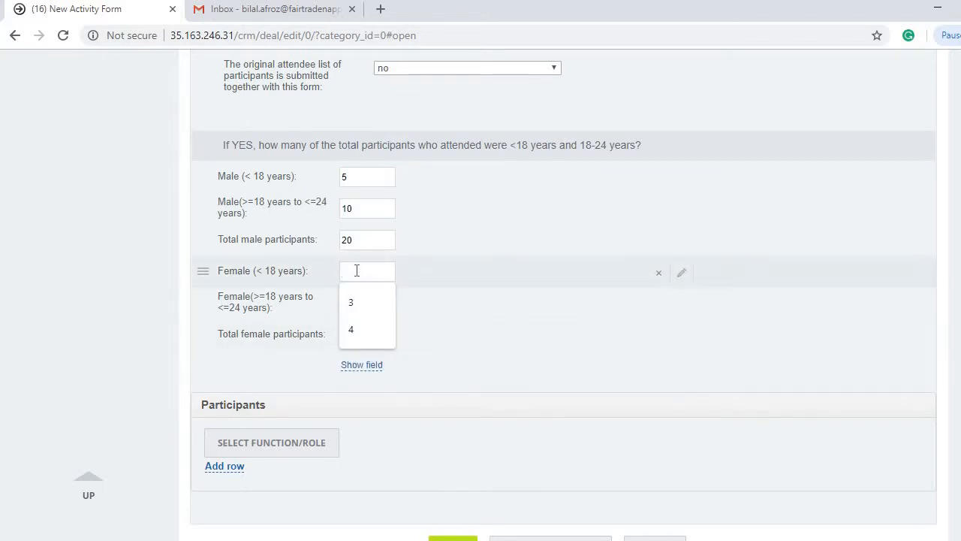
pyautogui.write('3')
pyautogui.click(362, 301)
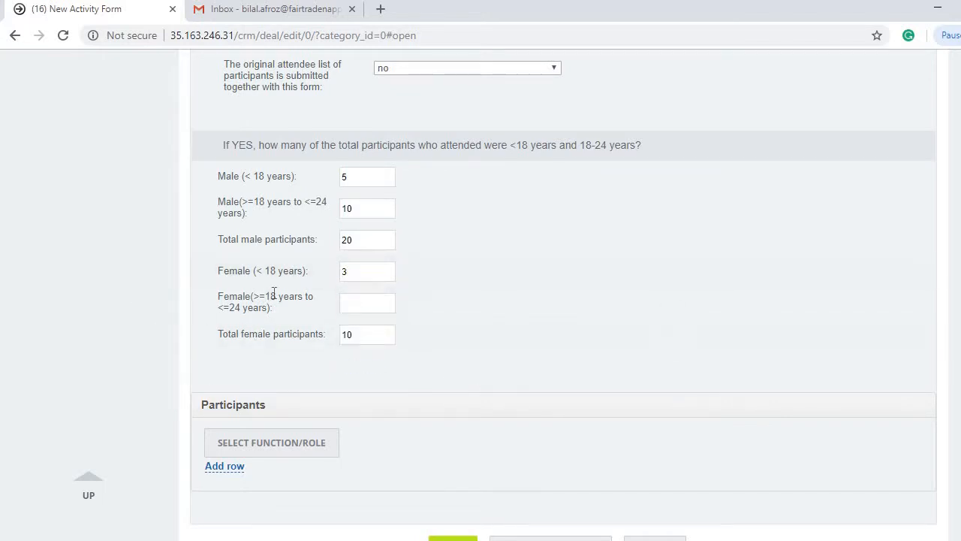
pyautogui.click(362, 302)
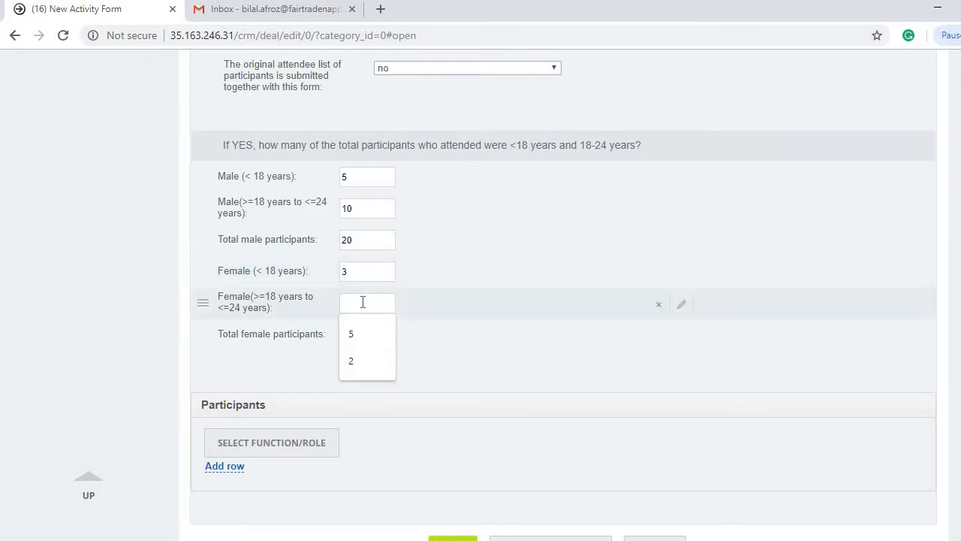
pyautogui.write('3')
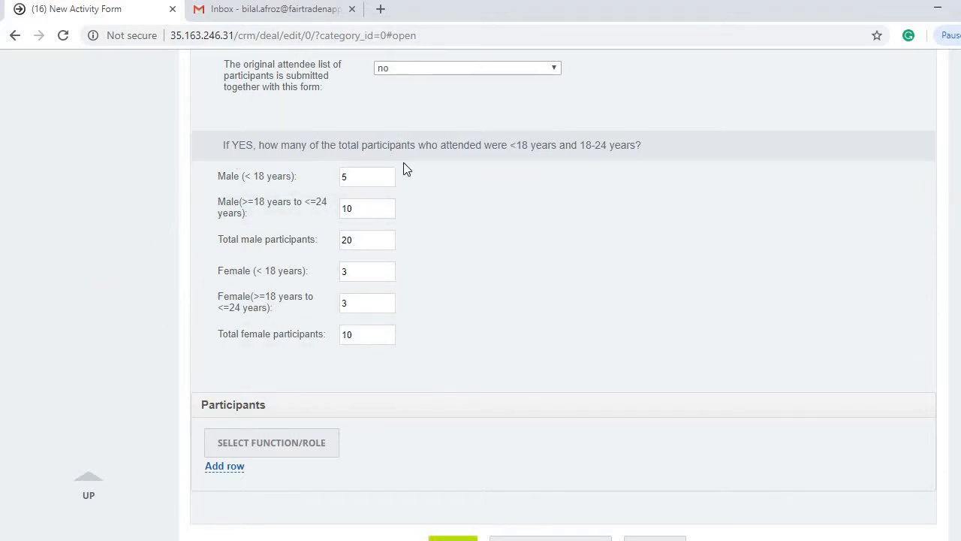
# Step: Scroll to the Participants section and open the SELECT FUNCTION/ROLE picker
pyautogui.scroll(2, 165, 295)
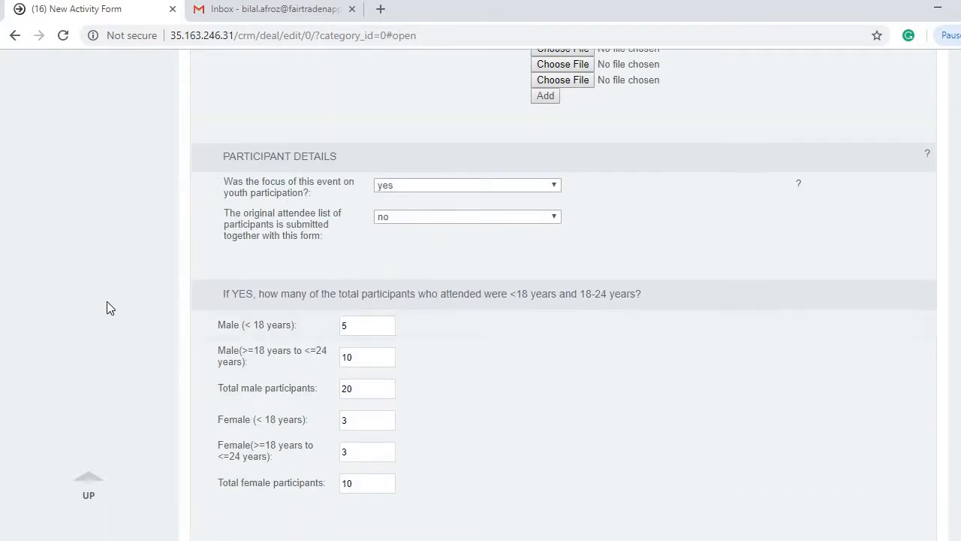
pyautogui.scroll(-4, 106, 303)
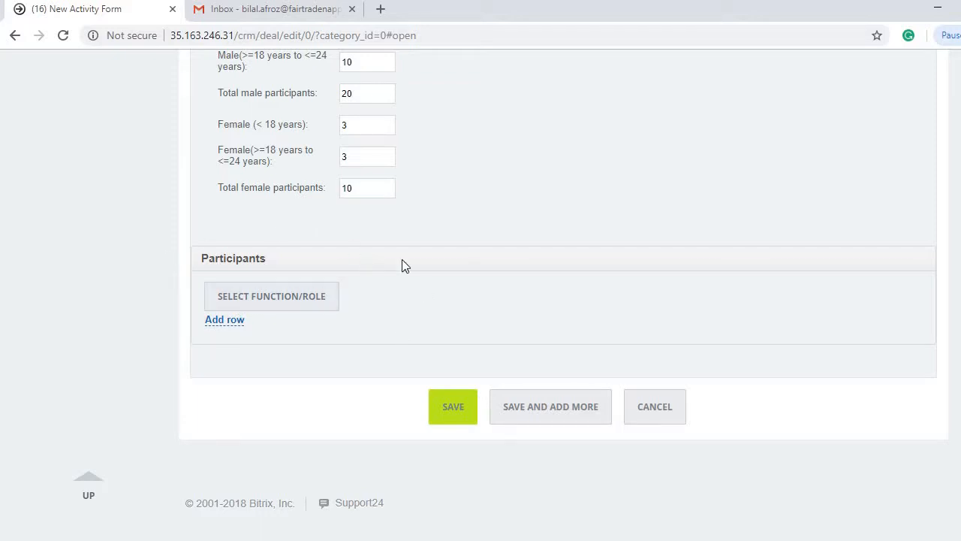
pyautogui.click(247, 299)
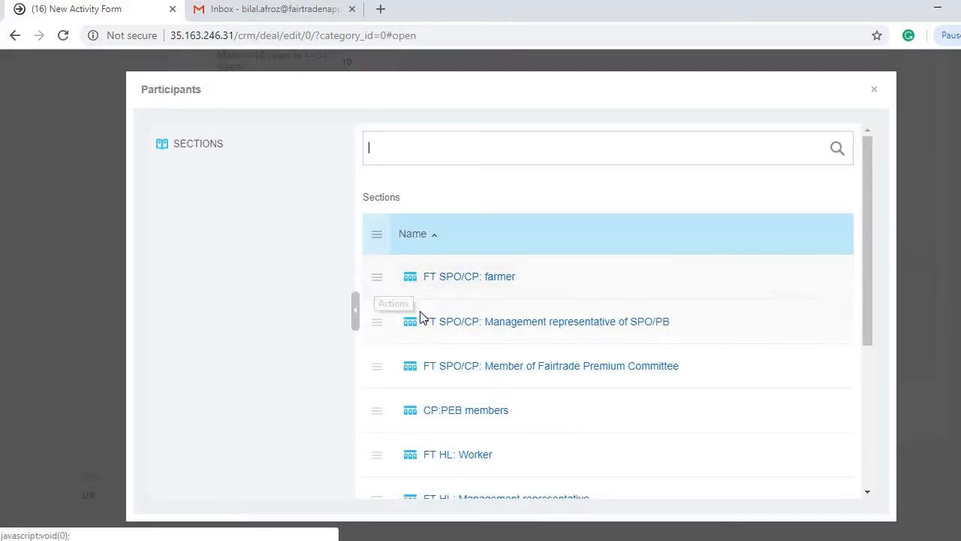
# Step: Select the FT SPO/CP: farmer role and close the Participants dialog
pyautogui.scroll(-2, 420, 315)
pyautogui.scroll(-1, 421, 315)
pyautogui.scroll(3, 480, 293)
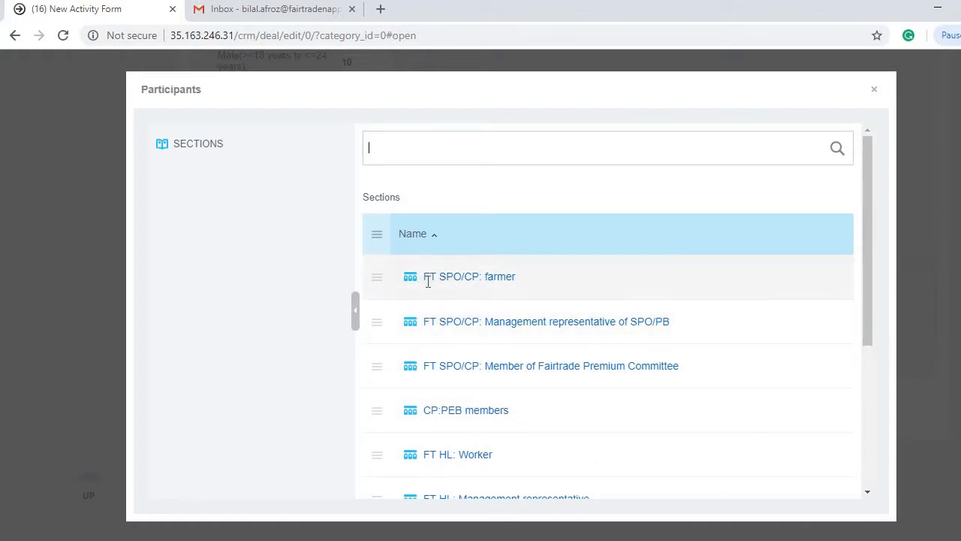
pyautogui.click(380, 281)
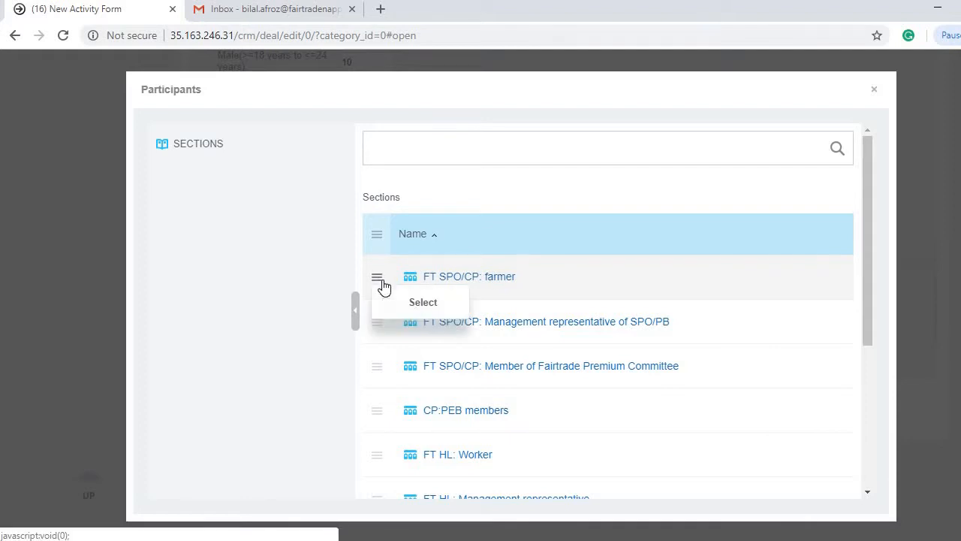
pyautogui.click(403, 303)
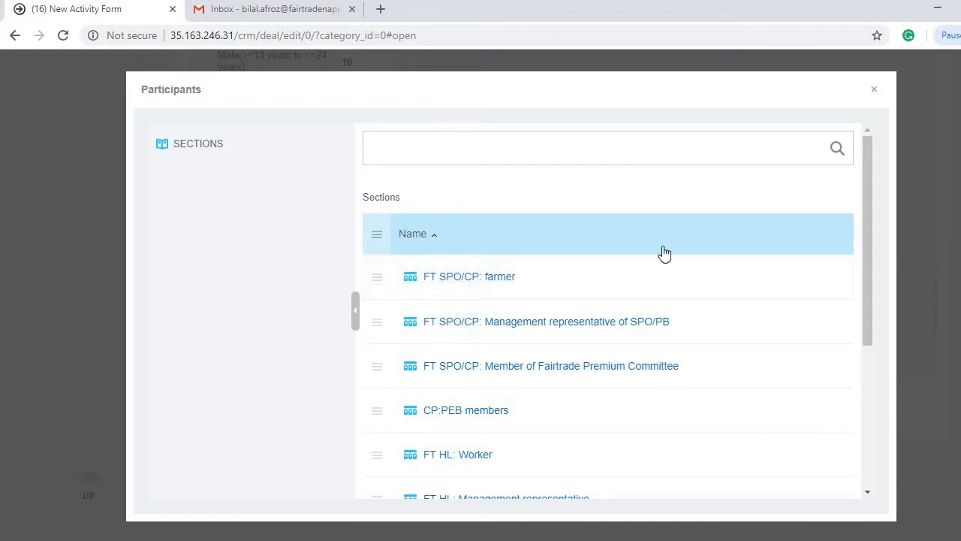
pyautogui.click(875, 91)
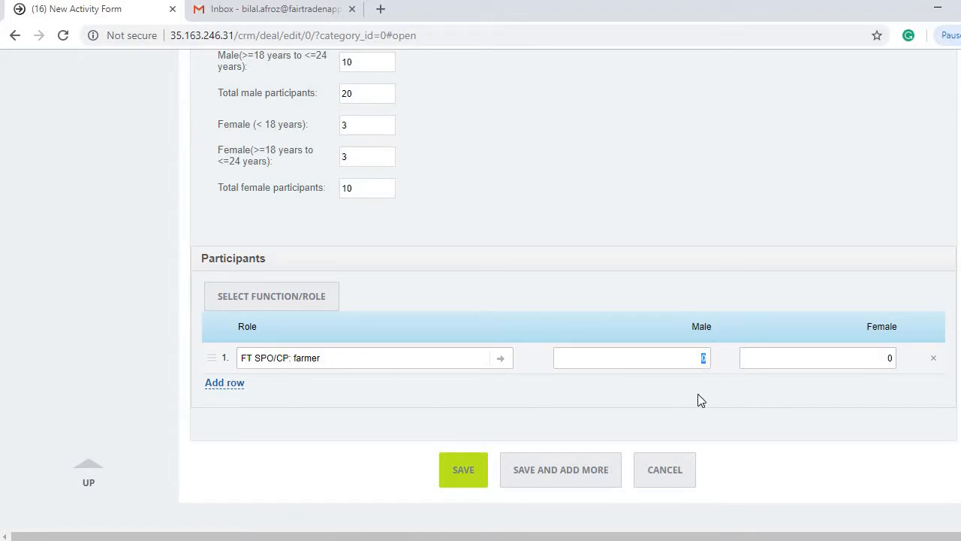
# Step: Enter 15 male and 5 female attendees for the farmer role
pyautogui.write('15')
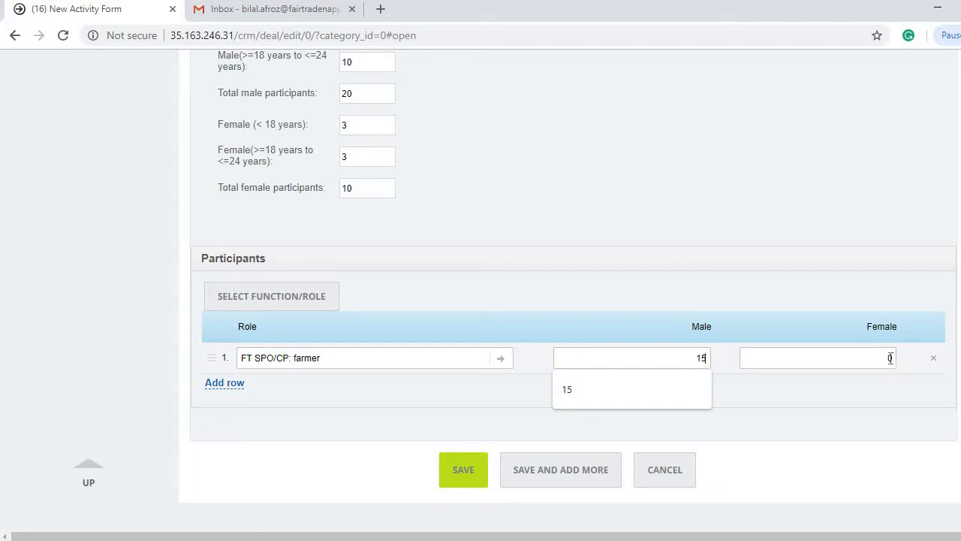
pyautogui.click(888, 359)
pyautogui.click(88, 343)
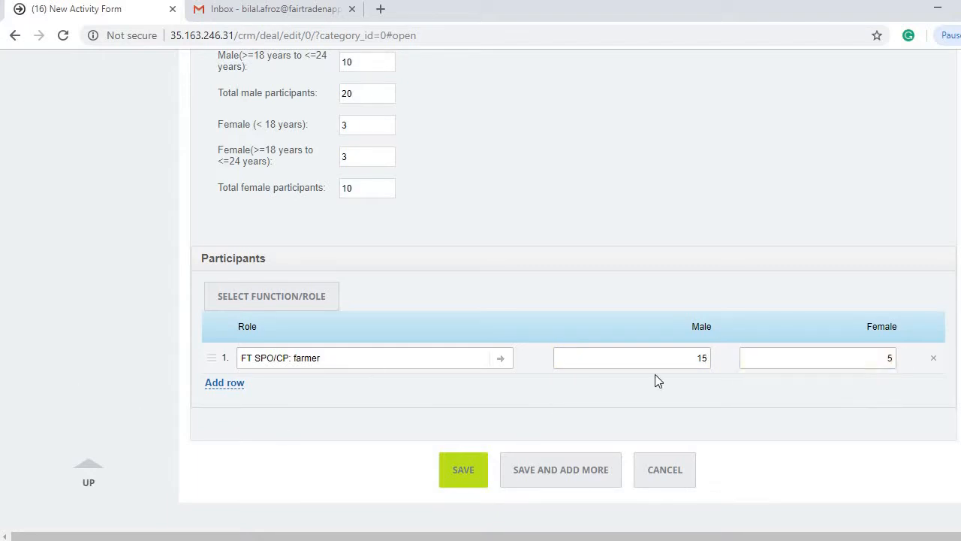
pyautogui.click(280, 306)
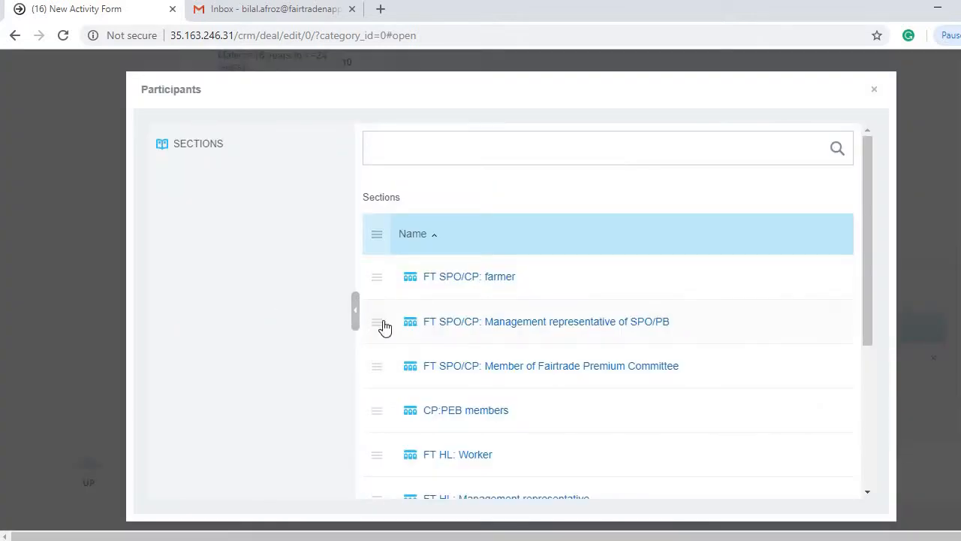
# Step: Add Management representative of SPO/PB as the second participant role and set its female count to 5
pyautogui.click(378, 326)
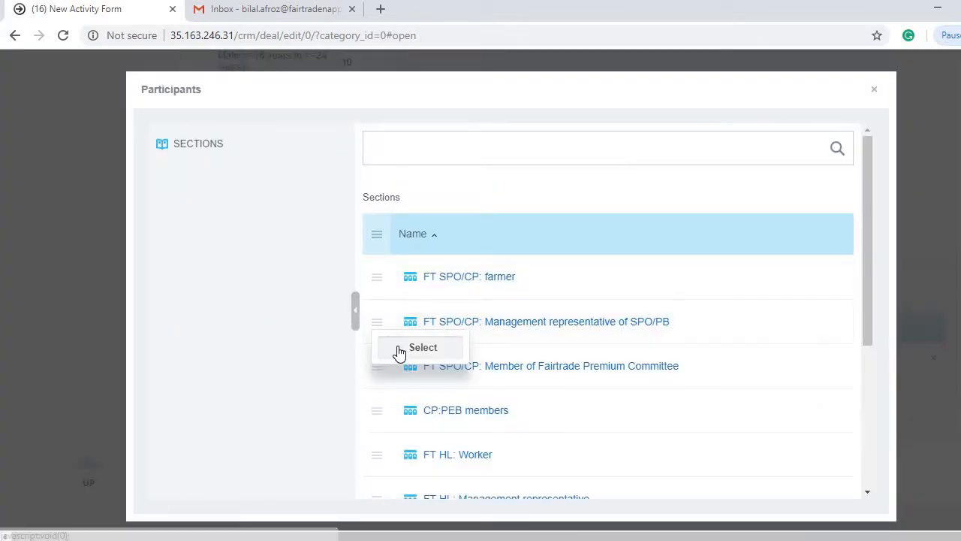
pyautogui.click(399, 350)
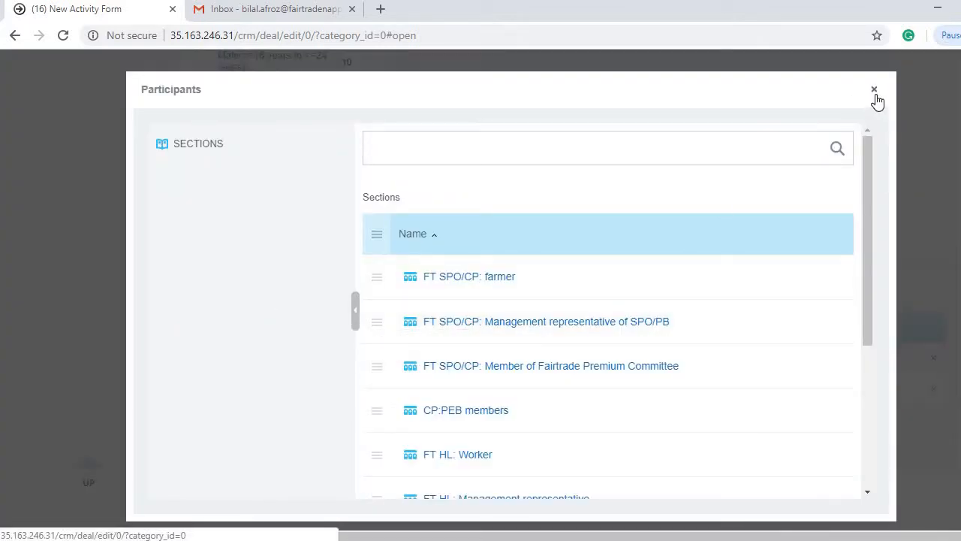
pyautogui.click(875, 91)
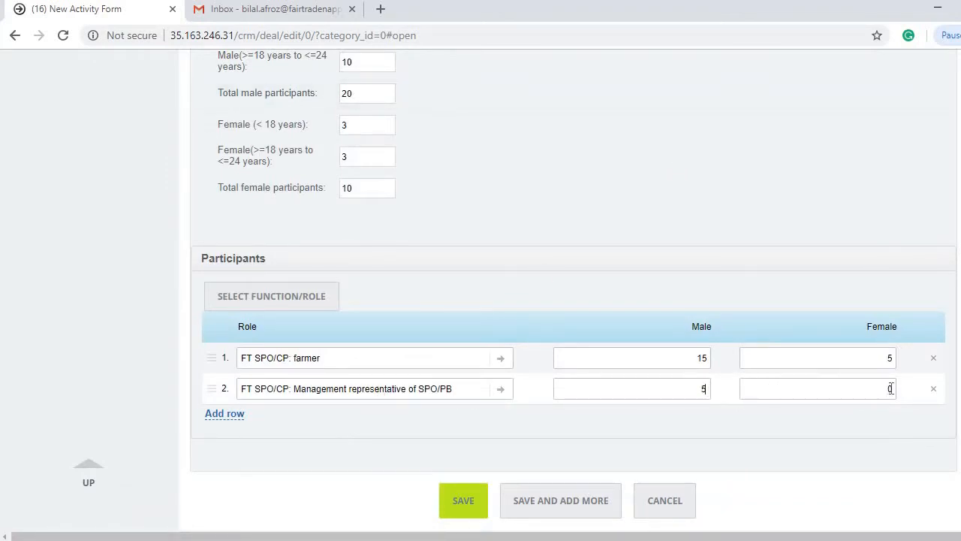
pyautogui.press('BackSpace')
pyautogui.write('5')
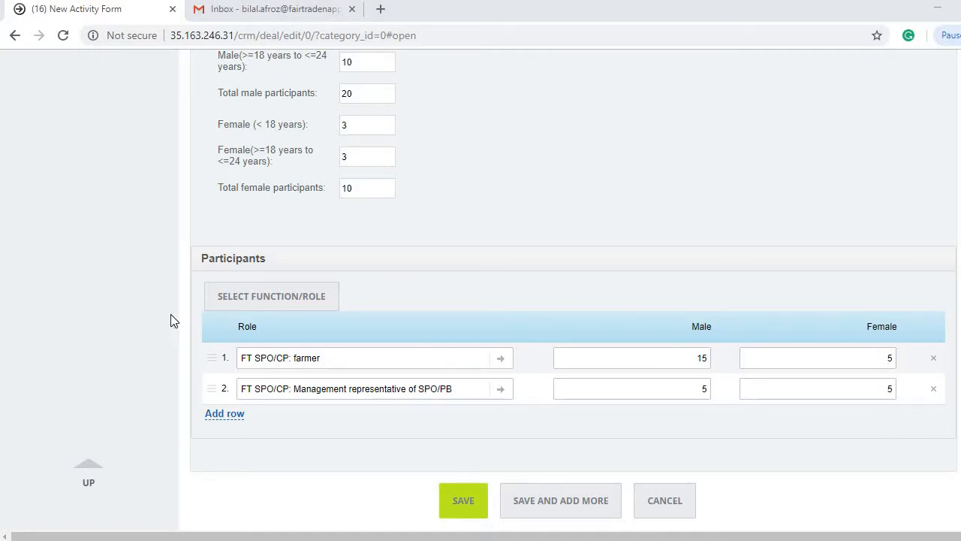
# Step: Review the completed activity form from top to bottom, then save it
pyautogui.scroll(15, 141, 324)
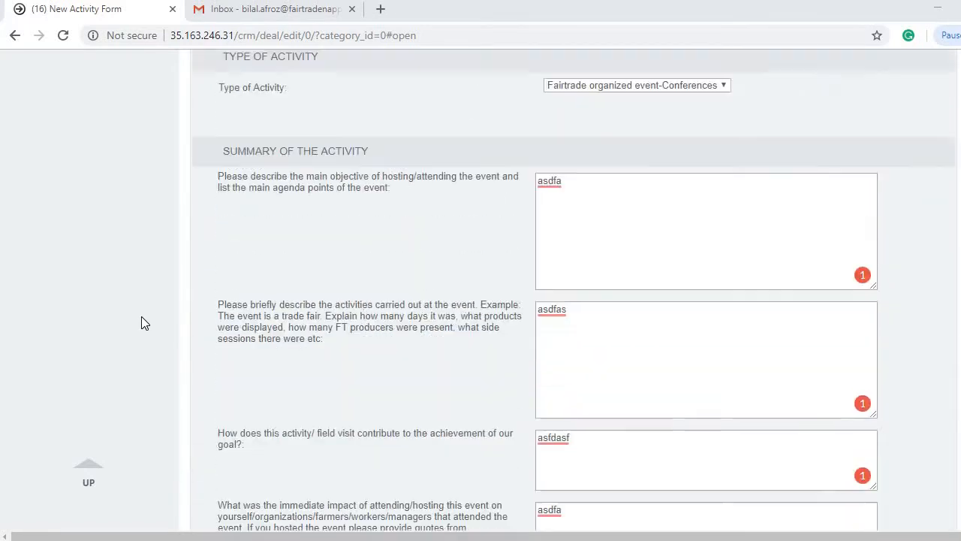
pyautogui.scroll(20, 141, 323)
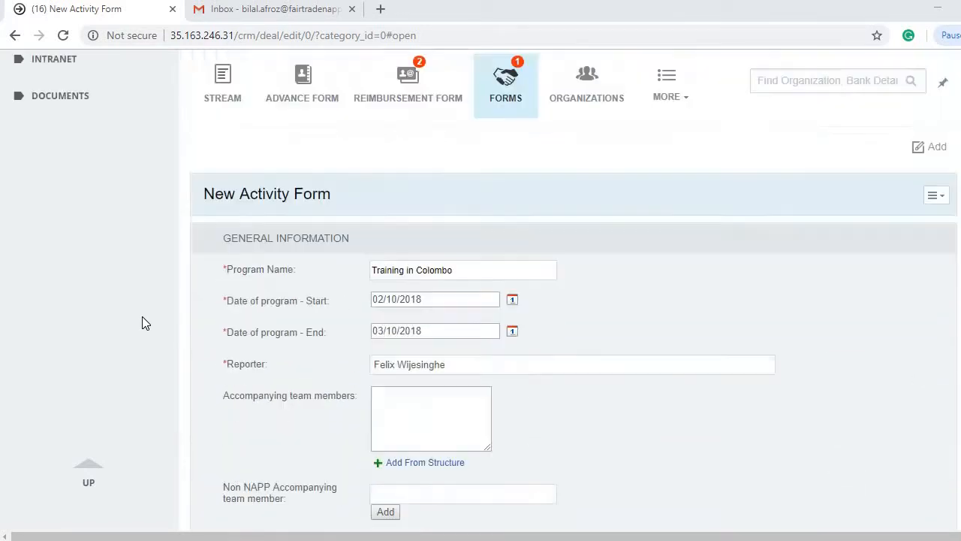
pyautogui.scroll(3, 143, 322)
pyautogui.scroll(-15, 134, 292)
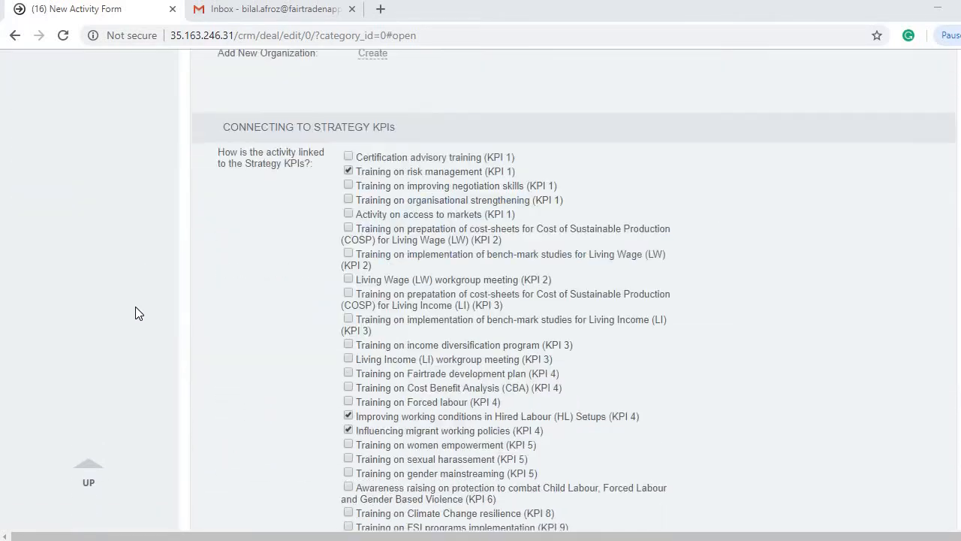
pyautogui.scroll(-20, 135, 313)
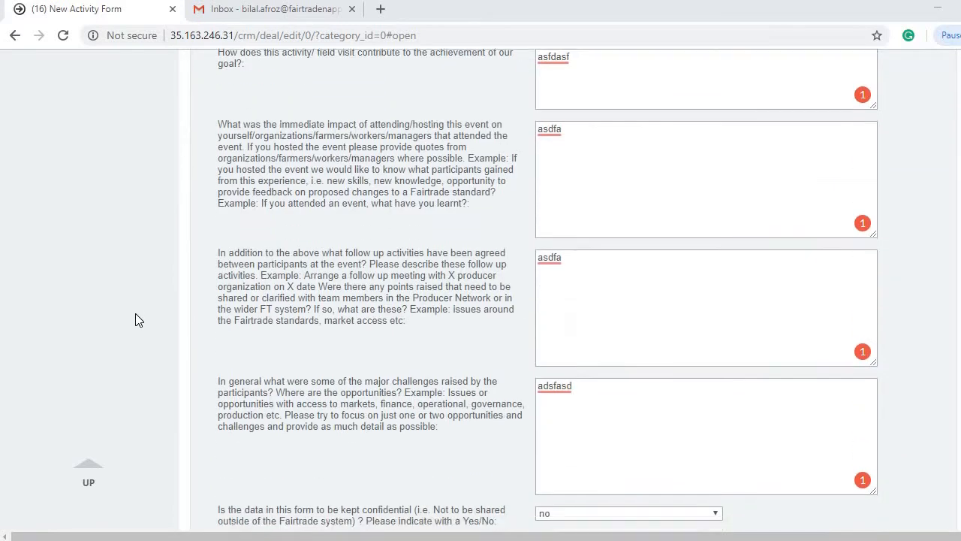
pyautogui.scroll(-15, 135, 313)
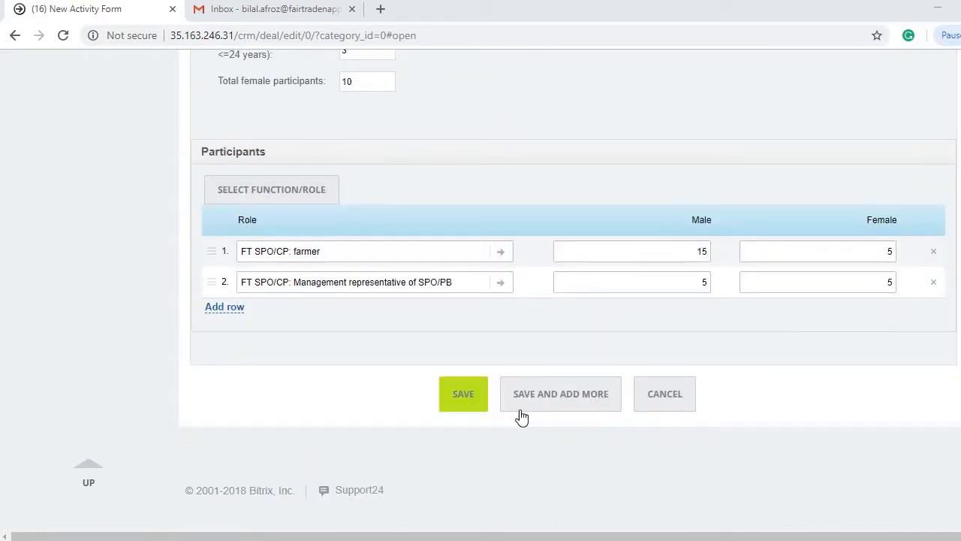
pyautogui.click(464, 398)
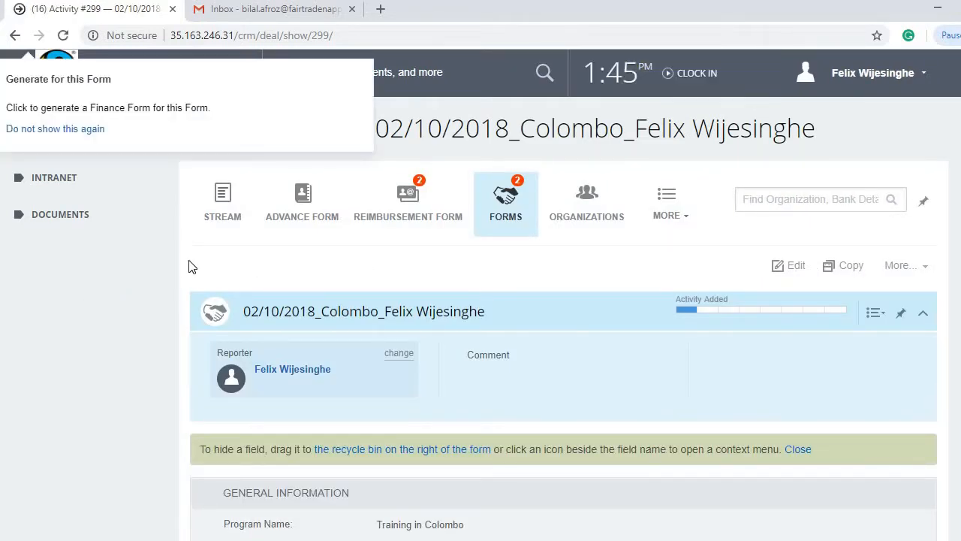
# Step: Check the saved Activity #299 record's participant counts, then switch to the Bitrix presentation in PowerPoint
pyautogui.scroll(-15, 369, 436)
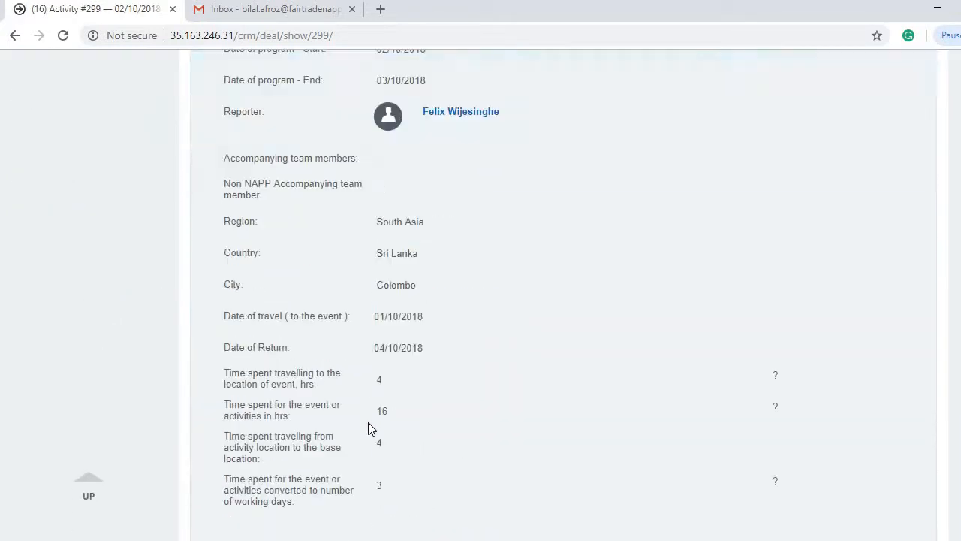
pyautogui.scroll(-20, 368, 422)
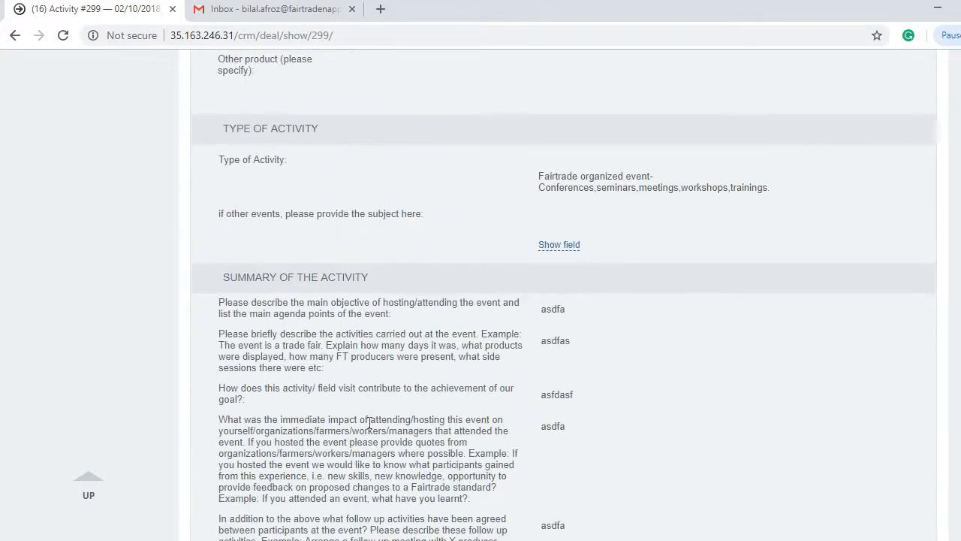
pyautogui.scroll(-5, 368, 422)
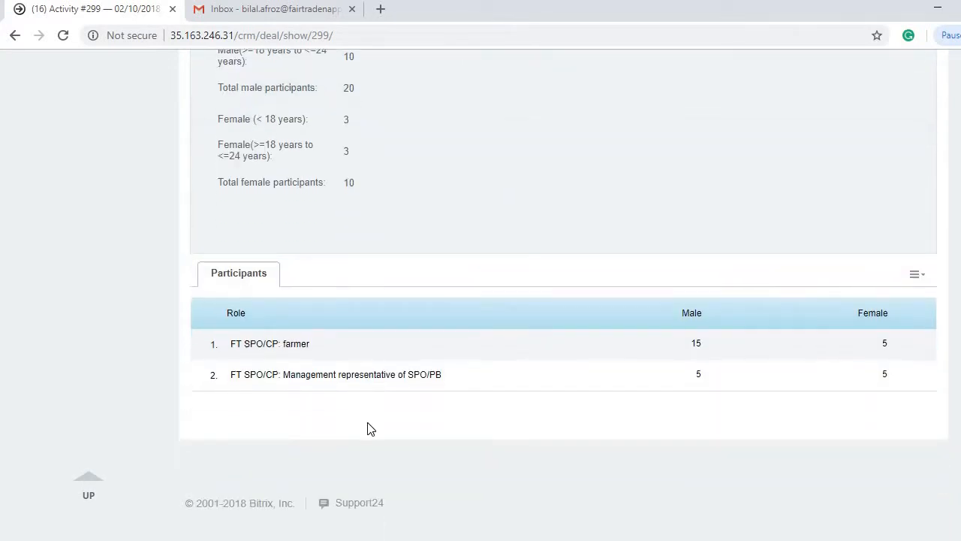
pyautogui.scroll(13, 369, 427)
pyautogui.scroll(20, 368, 424)
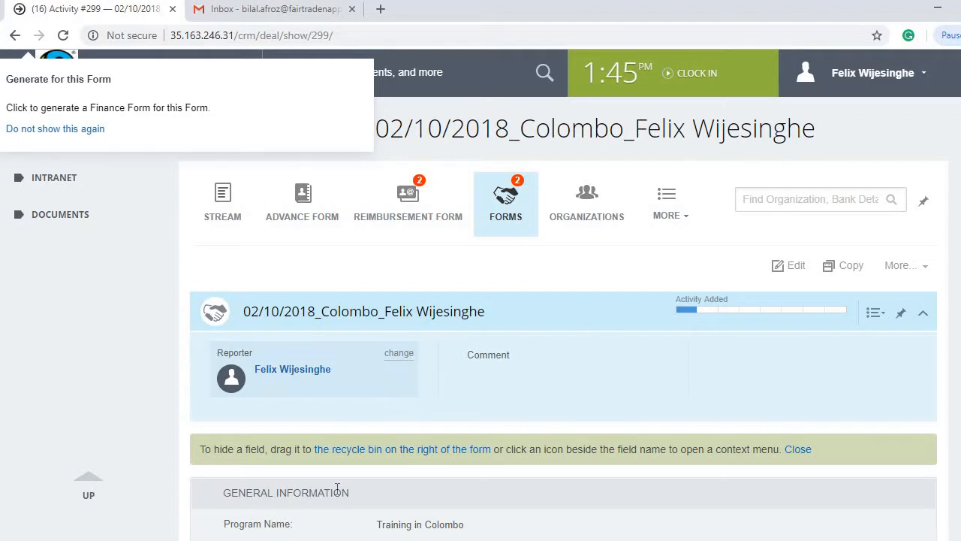
pyautogui.click(533, 540)
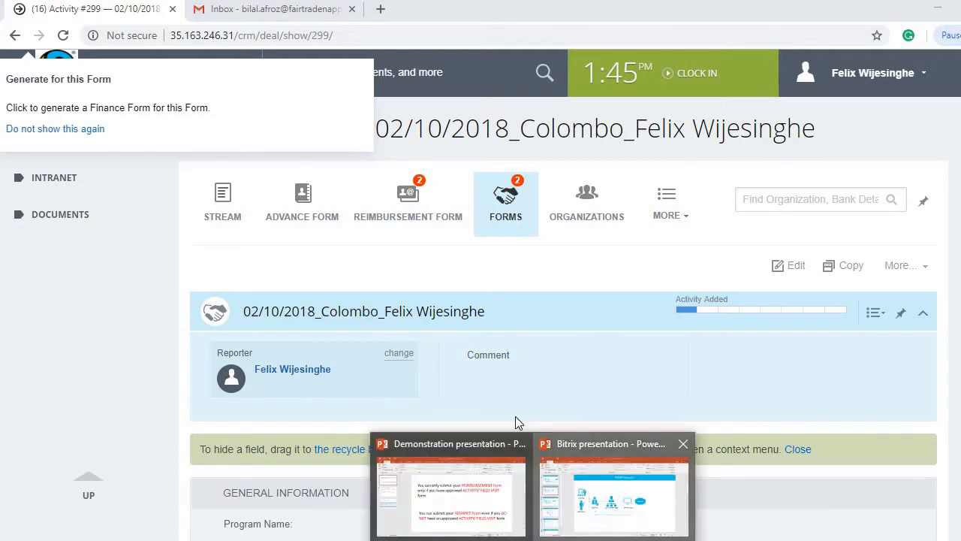
pyautogui.click(610, 480)
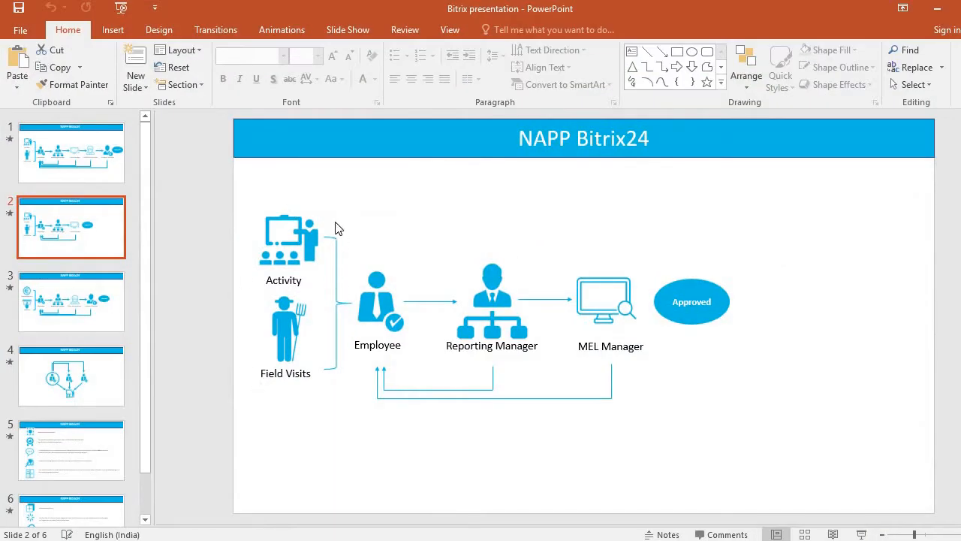
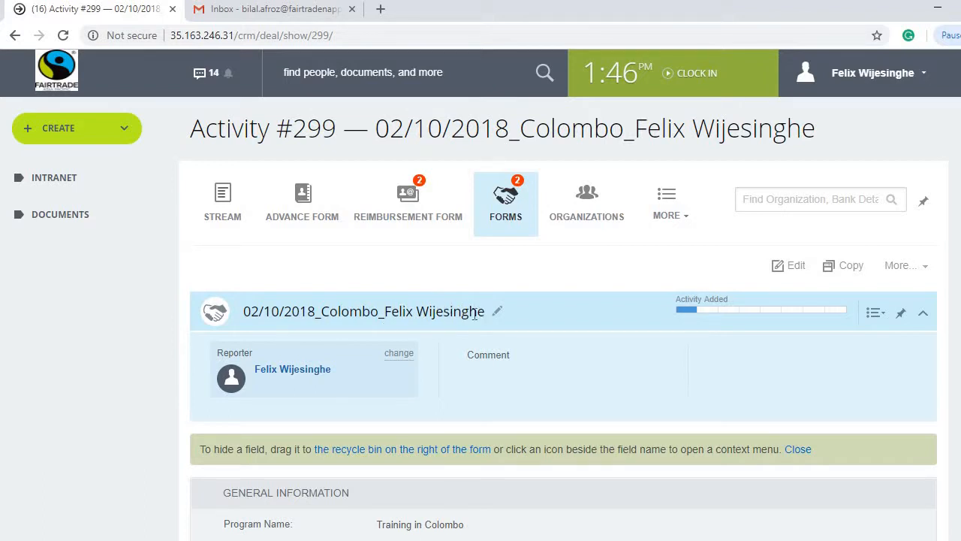
# Step: Select the Activity #299 title text and scroll through the record
pyautogui.moveTo(483, 314); pyautogui.dragTo(243, 315)
pyautogui.click(249, 265)
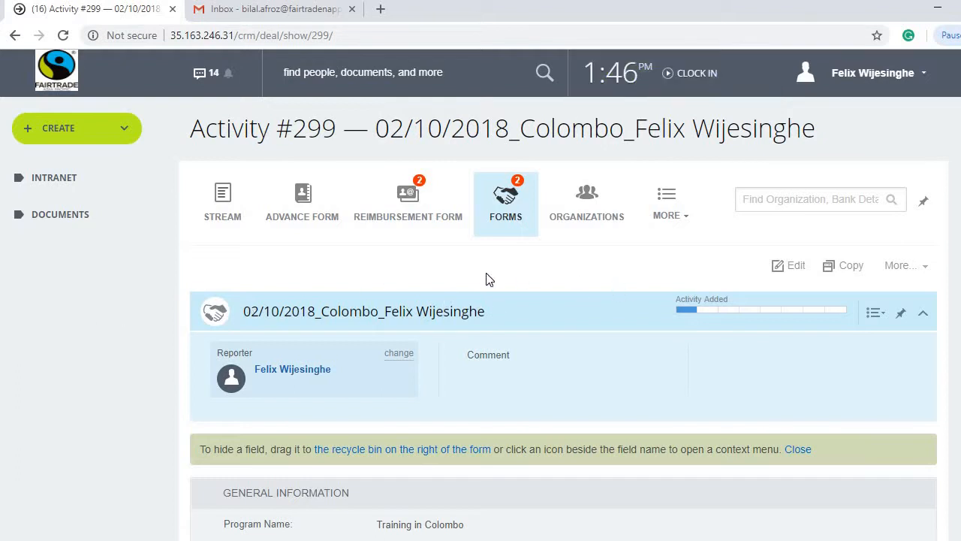
pyautogui.scroll(-3, 373, 322)
pyautogui.scroll(3, 374, 319)
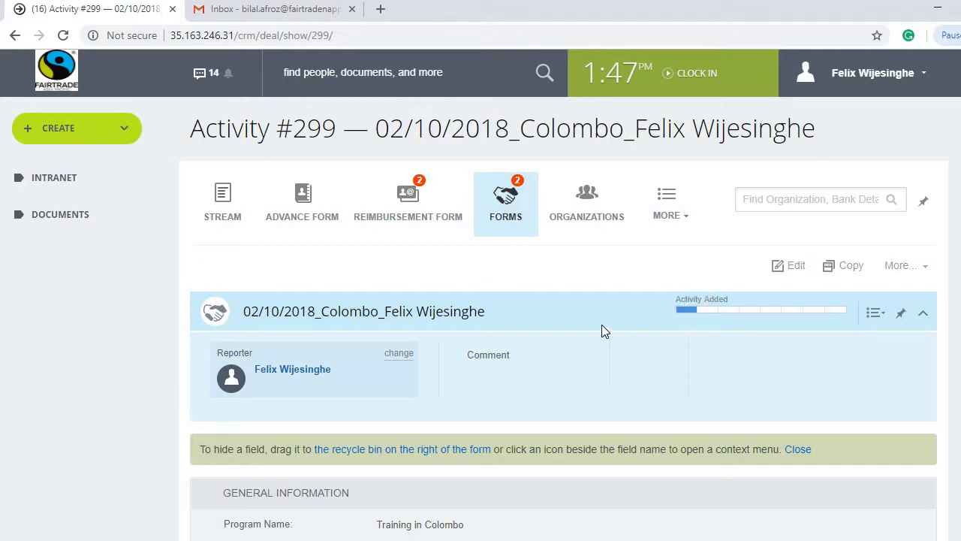
pyautogui.scroll(-4, 602, 328)
pyautogui.scroll(2, 563, 361)
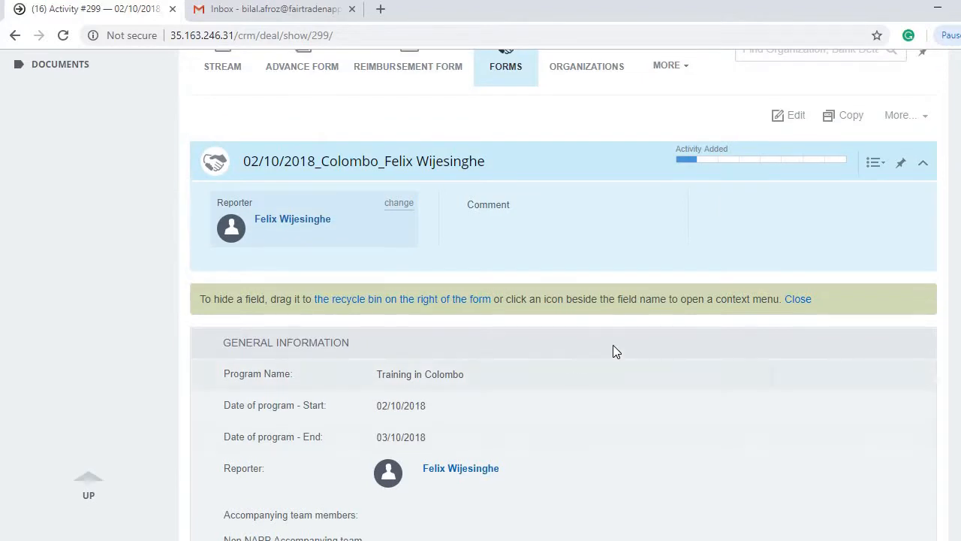
pyautogui.scroll(2, 572, 358)
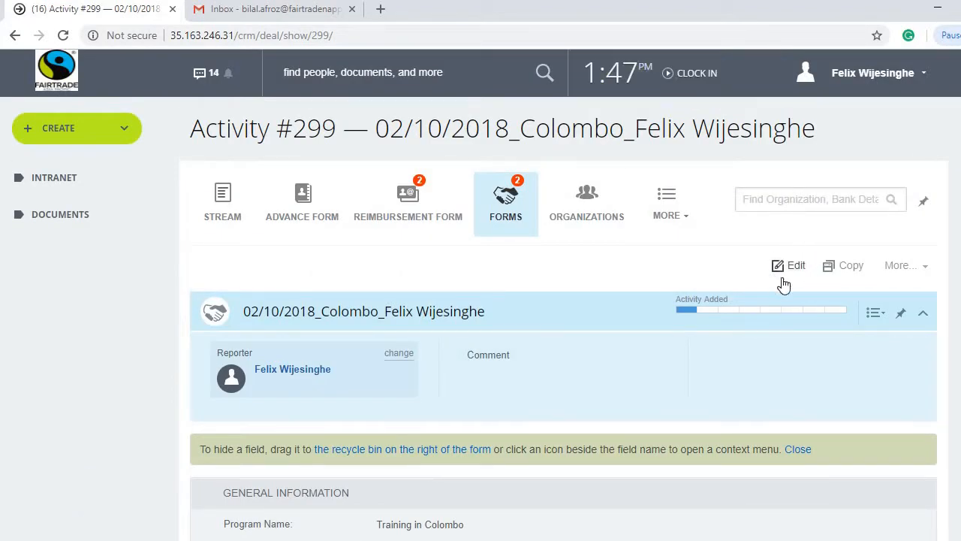
# Step: Check the More... actions menu on Activity #299, then recheck the form
pyautogui.click(923, 266)
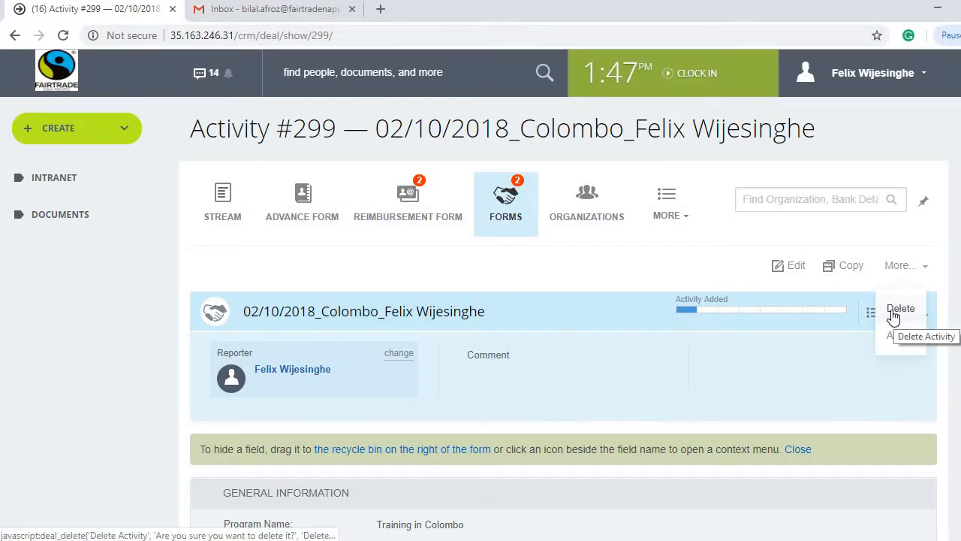
pyautogui.click(628, 270)
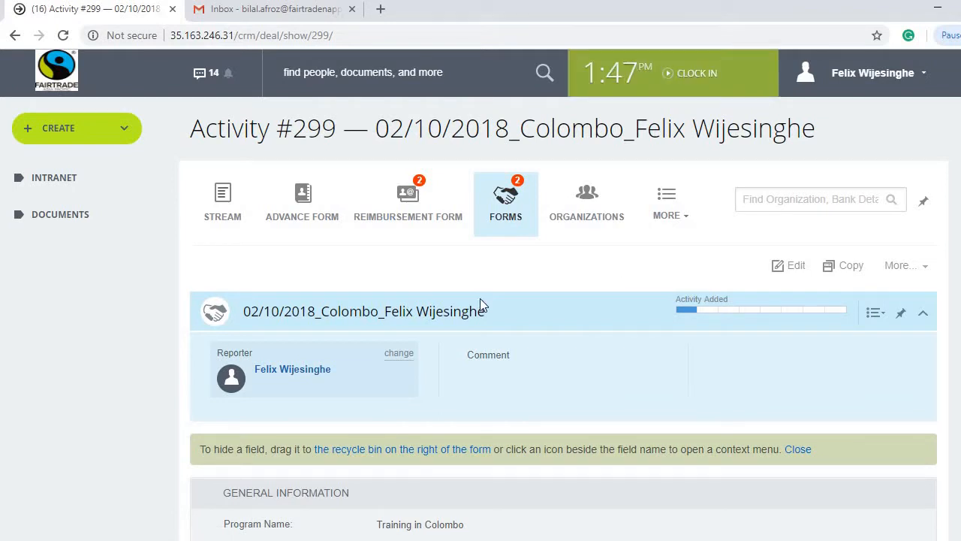
pyautogui.scroll(-3, 555, 350)
pyautogui.scroll(3, 614, 328)
pyautogui.scroll(1, 614, 329)
# Step: Advance Activity #299 to Send to Reporting Manager and review the filled-in form
pyautogui.click(709, 321)
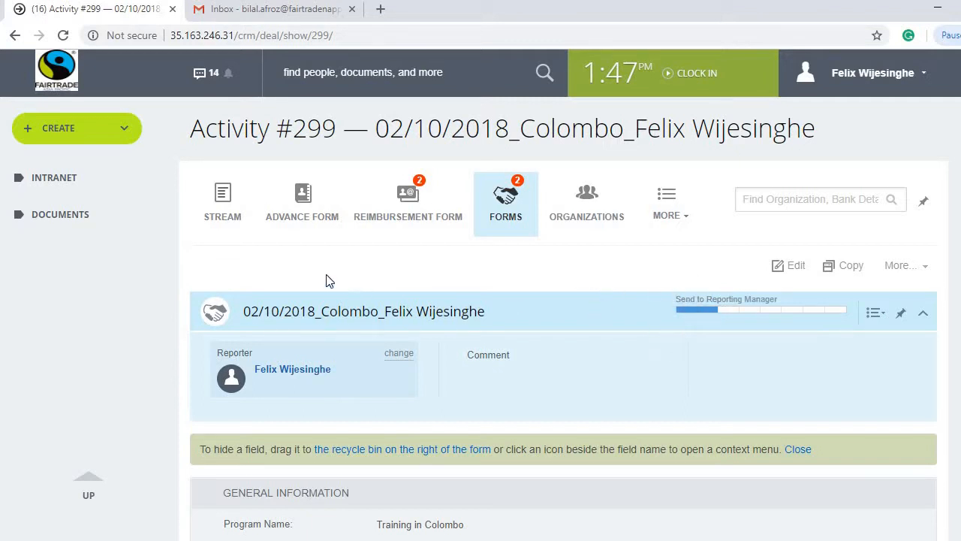
pyautogui.scroll(-3, 148, 271)
pyautogui.scroll(-20, 142, 284)
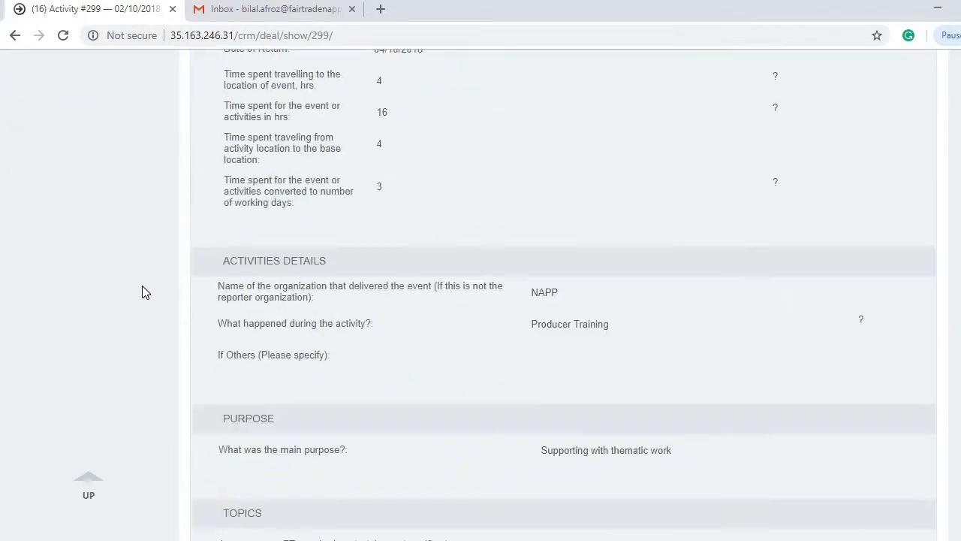
pyautogui.scroll(-7, 142, 286)
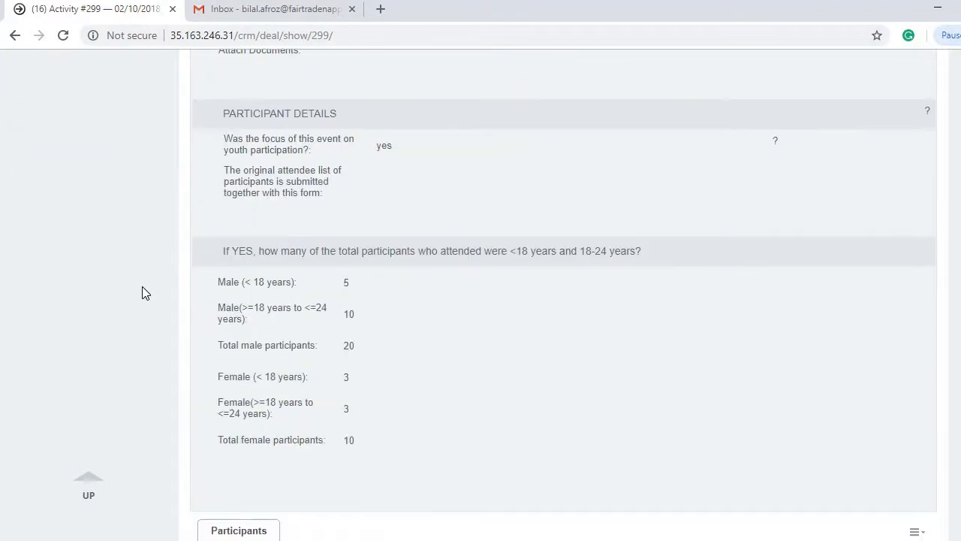
pyautogui.scroll(15, 142, 286)
pyautogui.scroll(20, 141, 285)
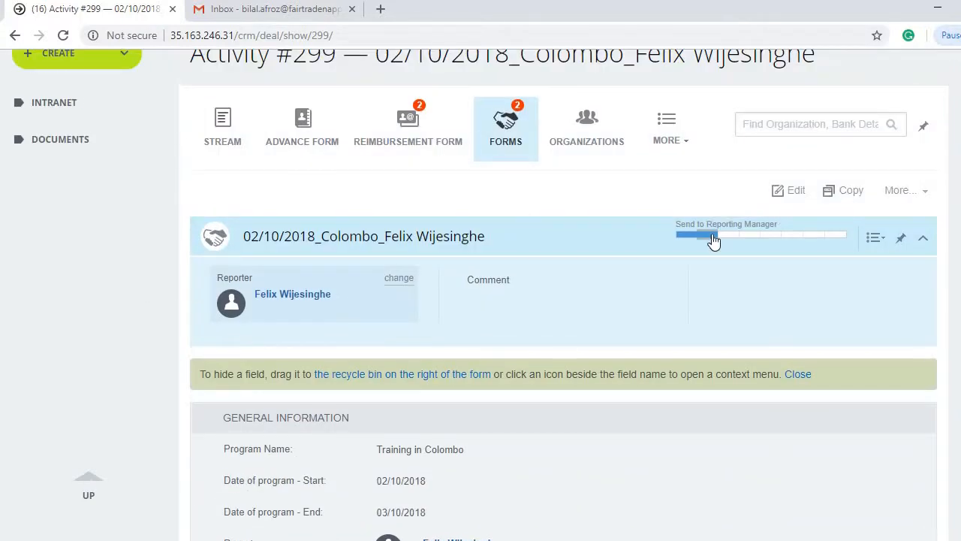
pyautogui.scroll(1, 124, 219)
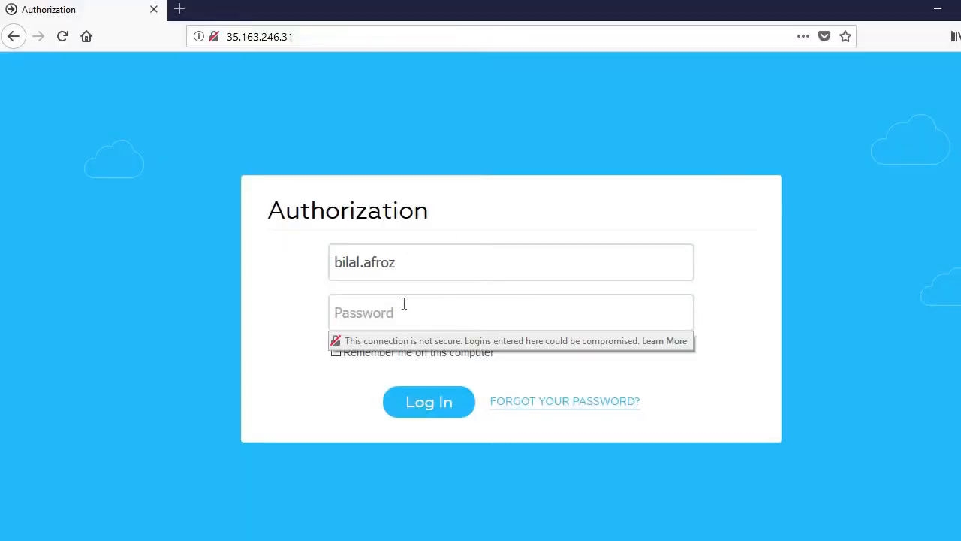
# Step: Log in as the reporting manager with the account password
pyautogui.click(404, 303)
pyautogui.write('••')
pyautogui.press('Return')
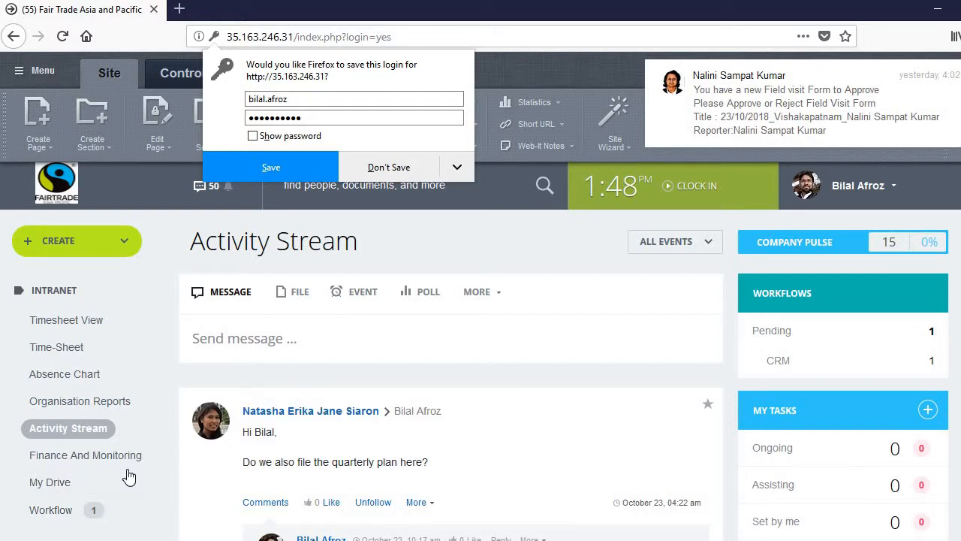
# Step: Decline saving the browser login and go to the Workflow Assignments list
pyautogui.scroll(-4, 127, 469)
pyautogui.scroll(1, 197, 414)
pyautogui.click(392, 168)
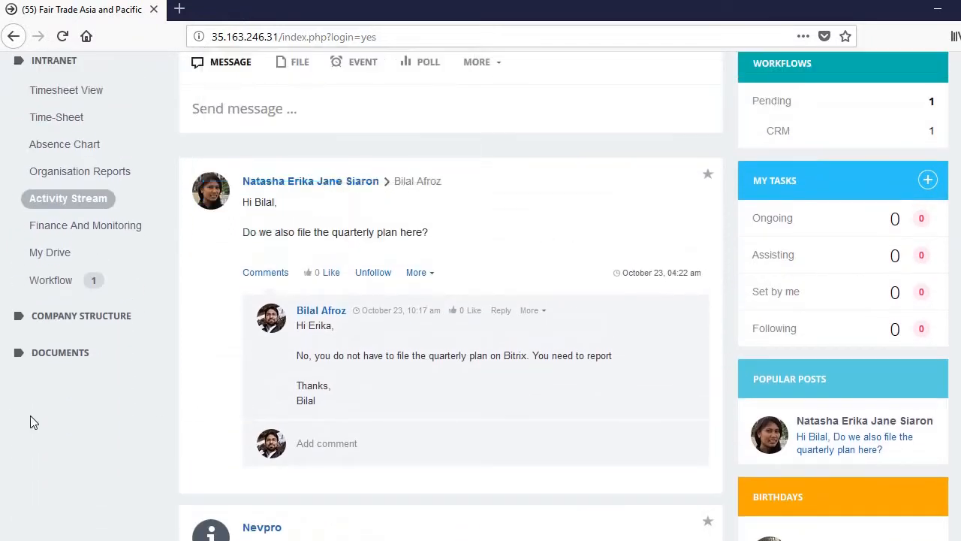
pyautogui.scroll(3, 120, 421)
pyautogui.scroll(-2, 143, 398)
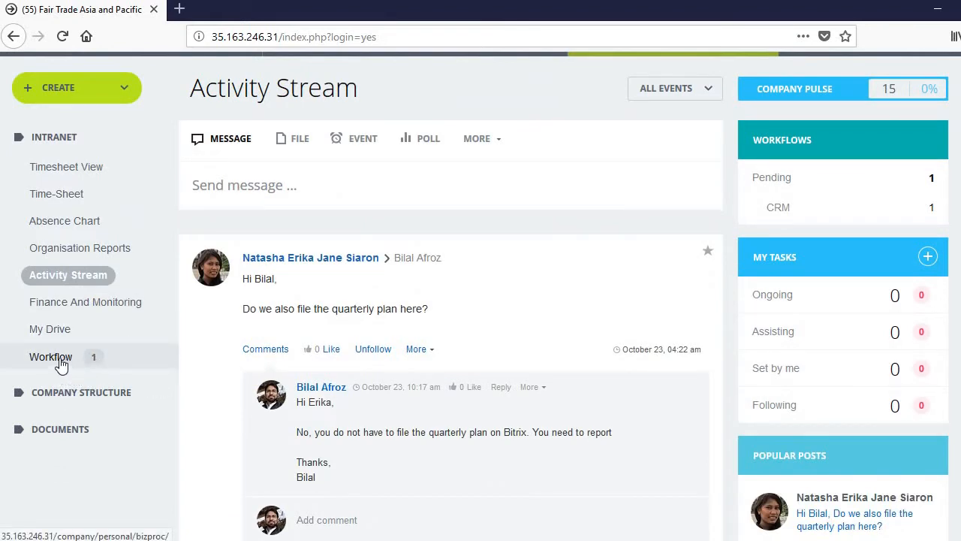
pyautogui.click(61, 364)
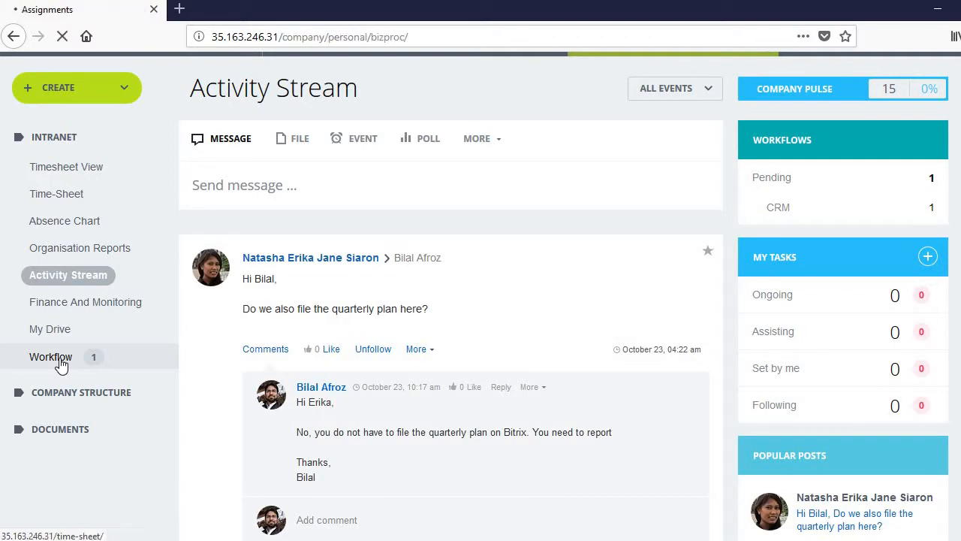
pyautogui.scroll(-2, 702, 358)
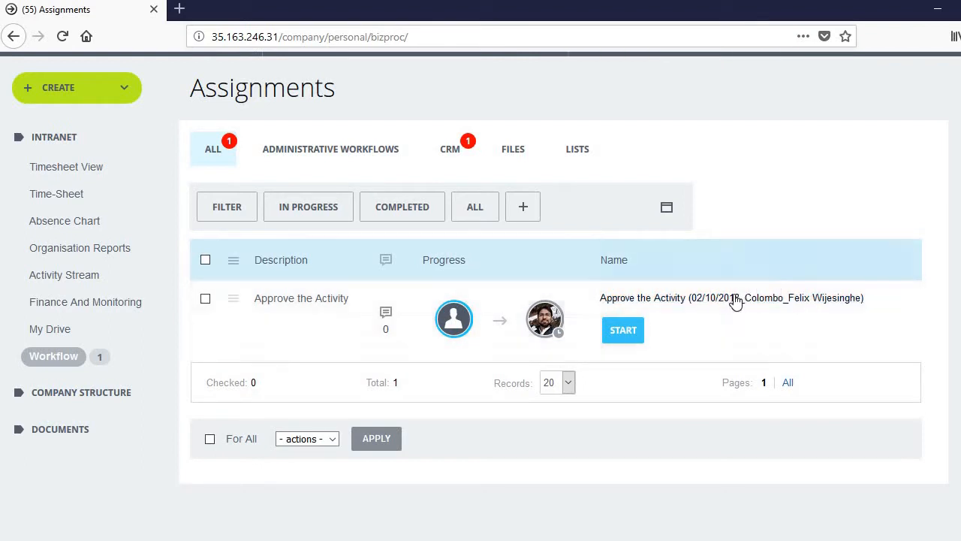
# Step: Start the Approve the Activity task and review the Colombo activity in a separate tab
pyautogui.click(633, 338)
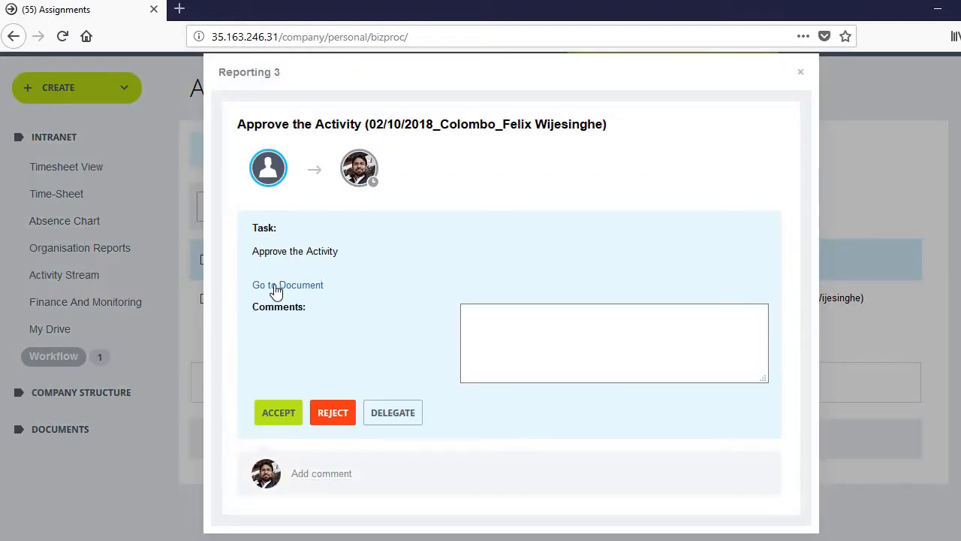
pyautogui.click(312, 289)
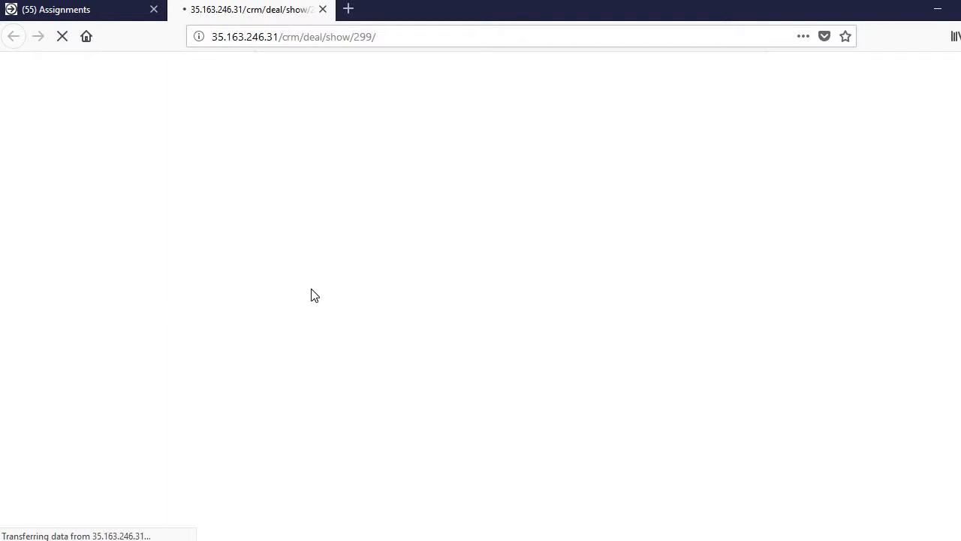
pyautogui.scroll(-8, 152, 391)
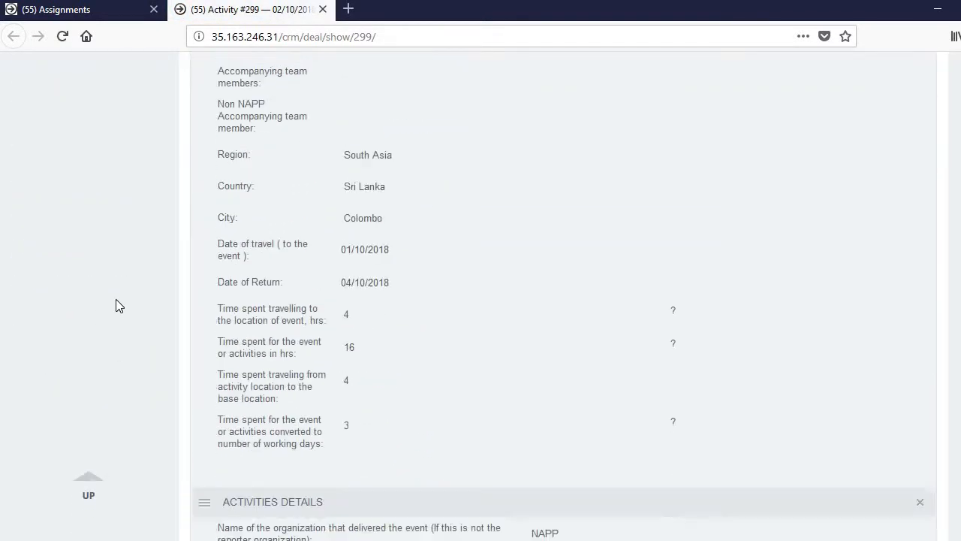
pyautogui.scroll(-5, 116, 305)
pyautogui.scroll(-3, 116, 305)
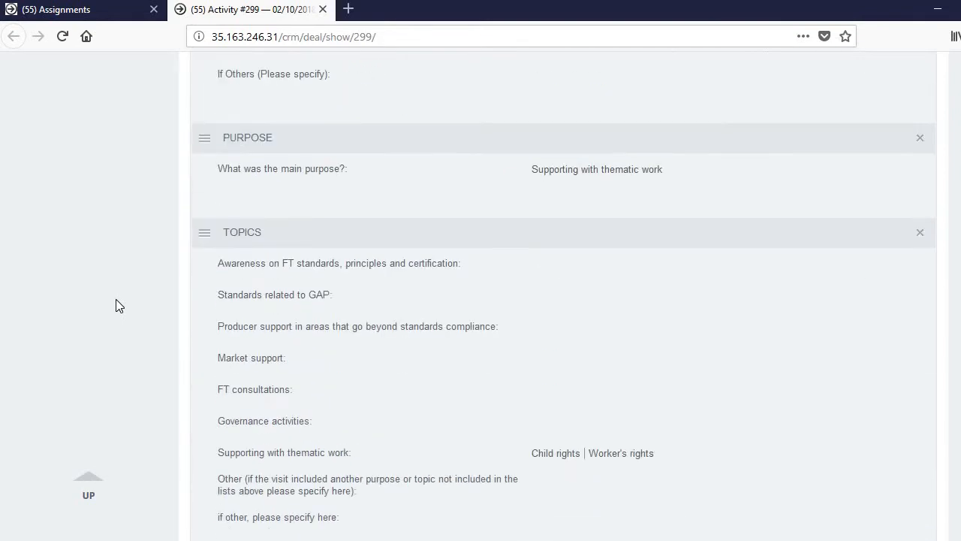
pyautogui.scroll(-12, 116, 305)
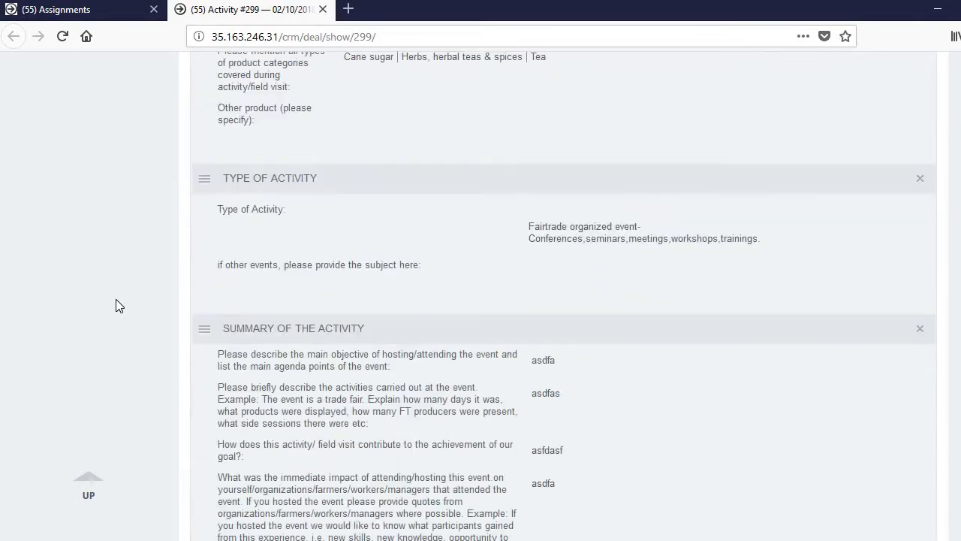
pyautogui.scroll(-15, 116, 300)
pyautogui.scroll(20, 116, 299)
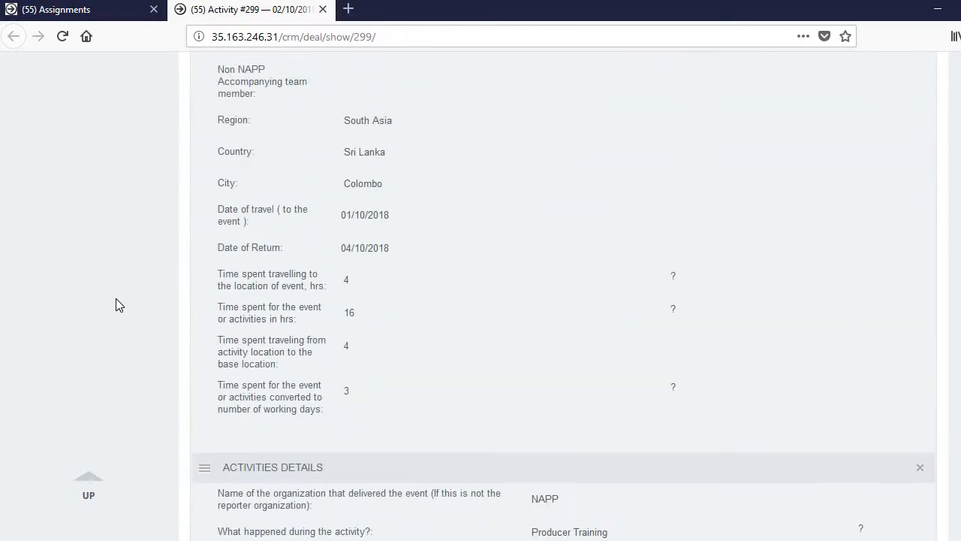
pyautogui.scroll(10, 115, 305)
pyautogui.click(323, 9)
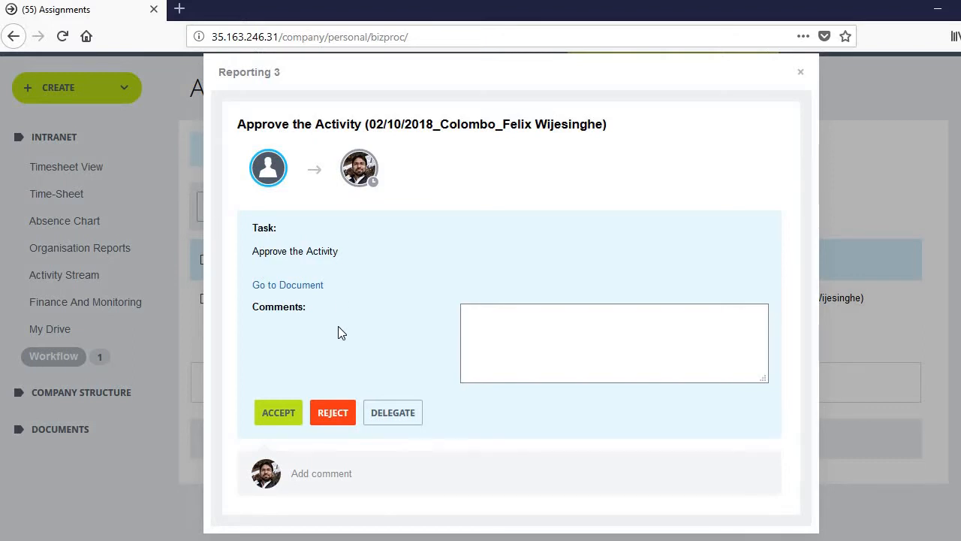
# Step: Comment 'give details of fields' on the Colombo approval and send the rejection
pyautogui.click(504, 327)
pyautogui.moveTo(598, 127); pyautogui.dragTo(372, 132)
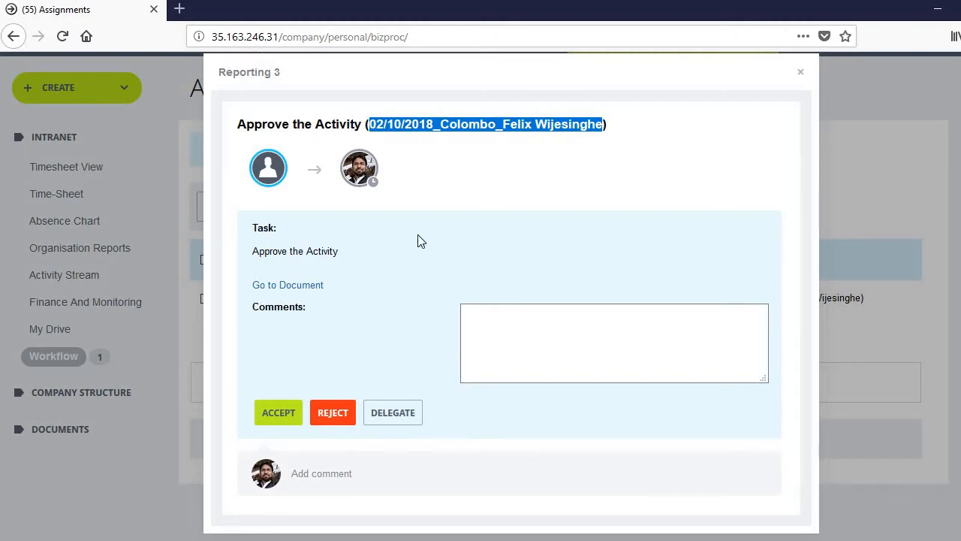
pyautogui.click(513, 332)
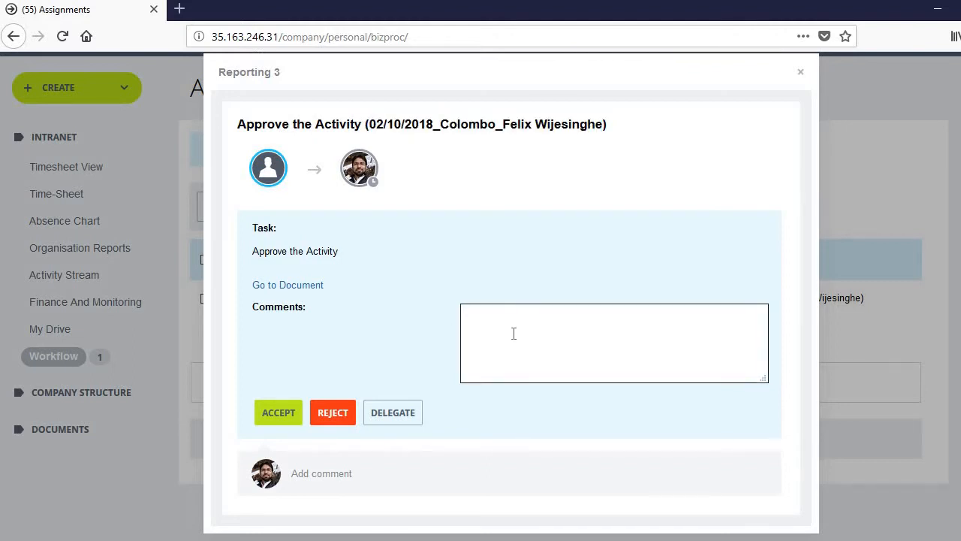
pyautogui.write('give details of fields')
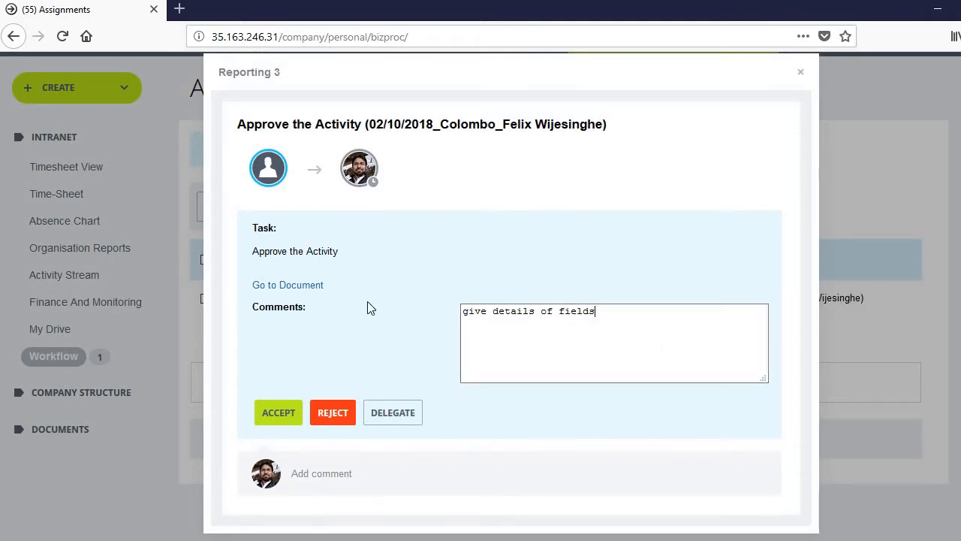
pyautogui.moveTo(599, 311); pyautogui.dragTo(443, 321)
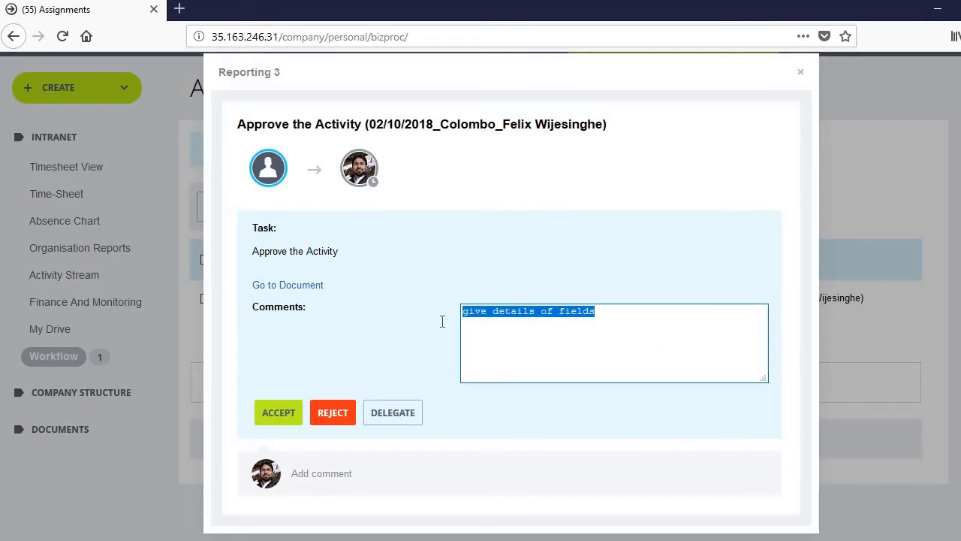
pyautogui.click(401, 338)
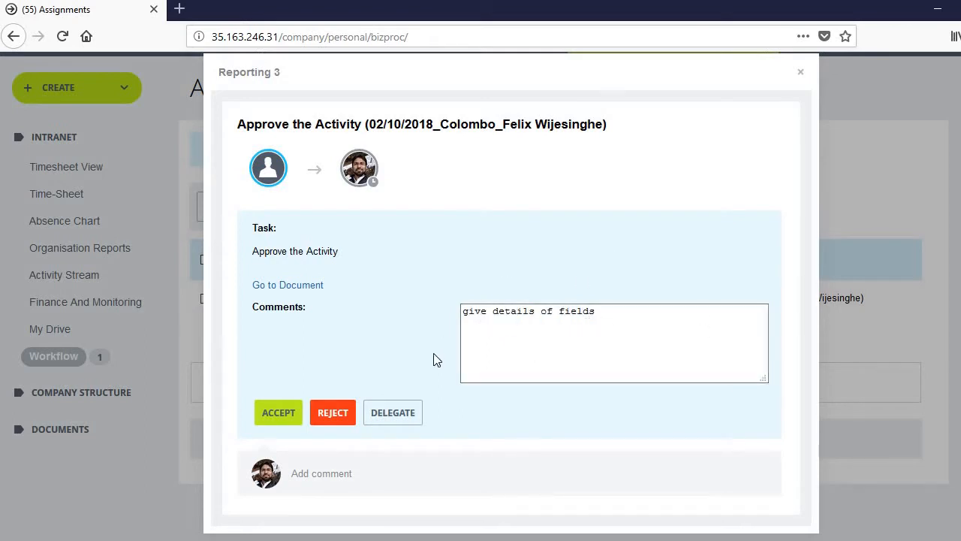
pyautogui.click(332, 423)
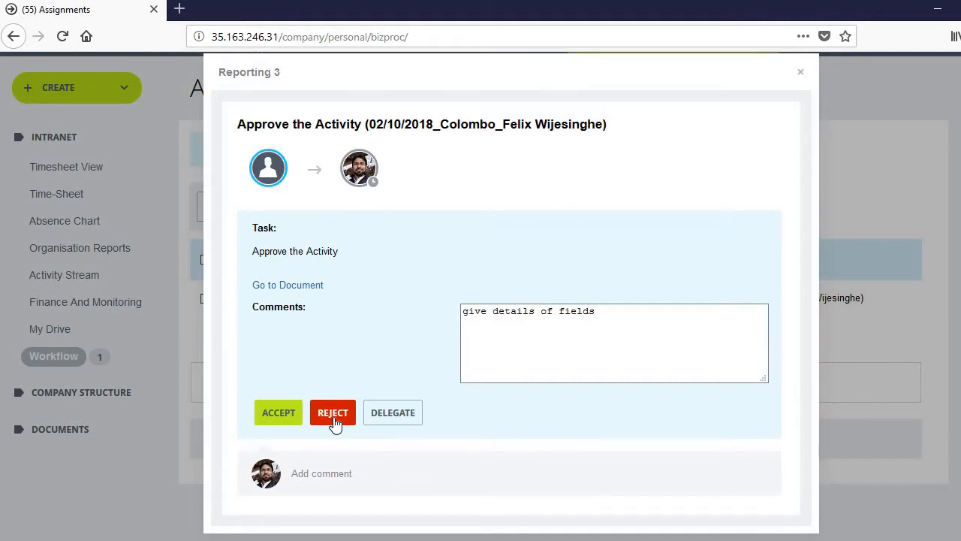
pyautogui.click(334, 422)
# Step: Reload Activity #299 in the reporter's browser to see the Rejected By Reporting Manager stage
pyautogui.scroll(-2, 108, 353)
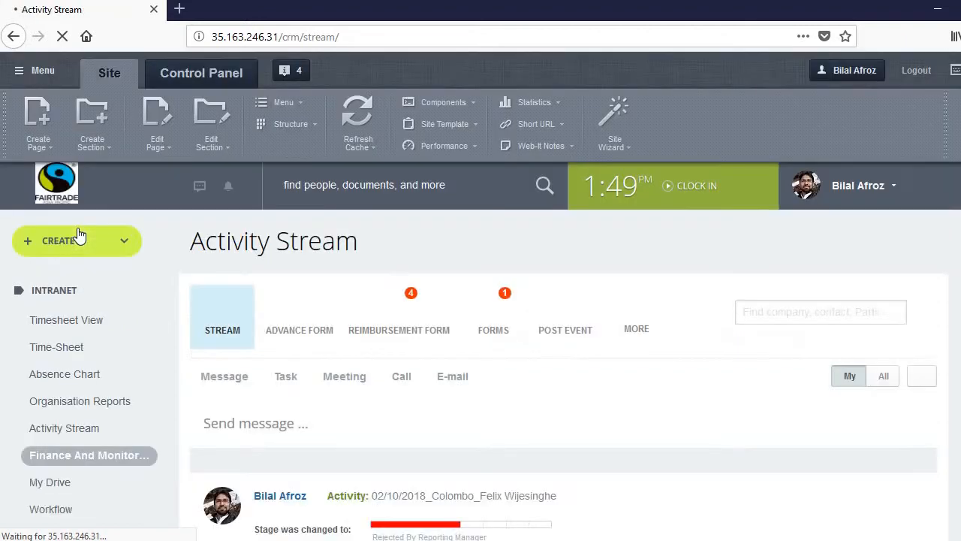
pyautogui.scroll(-3, 216, 435)
pyautogui.scroll(1, 774, 275)
pyautogui.scroll(2, 774, 275)
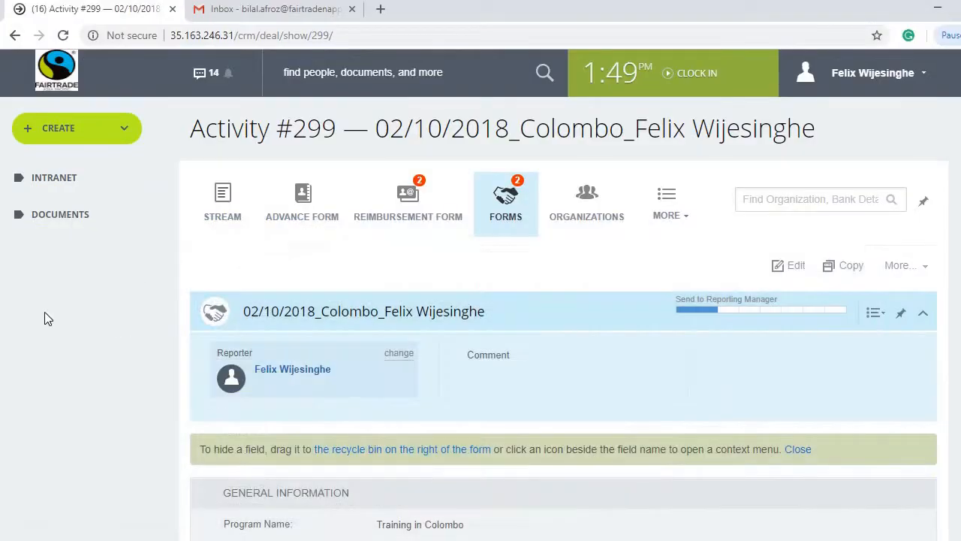
pyautogui.click(66, 39)
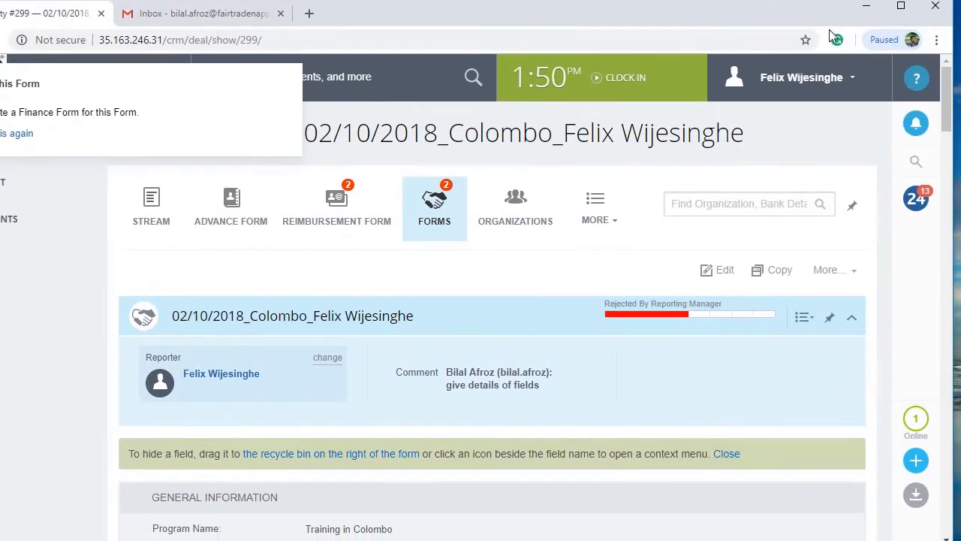
pyautogui.click(916, 125)
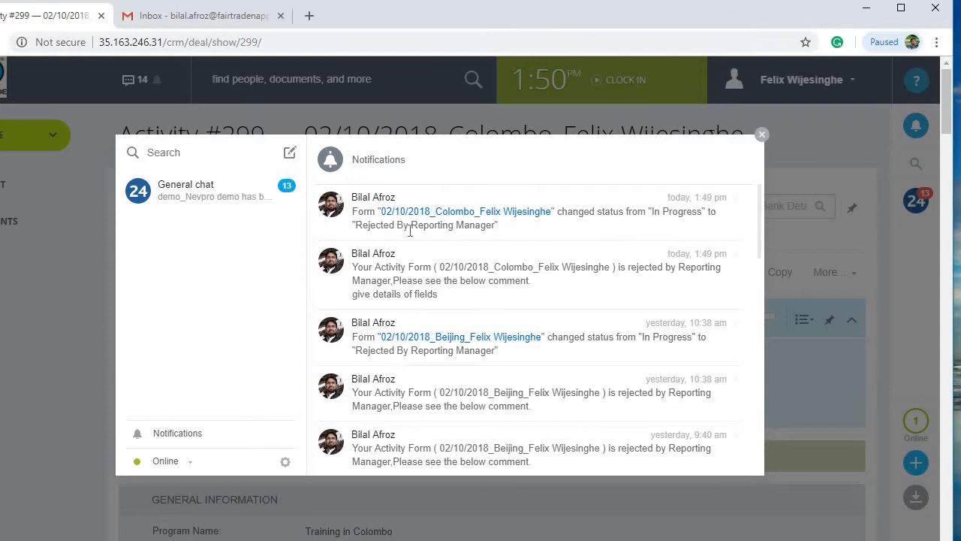
pyautogui.click(760, 136)
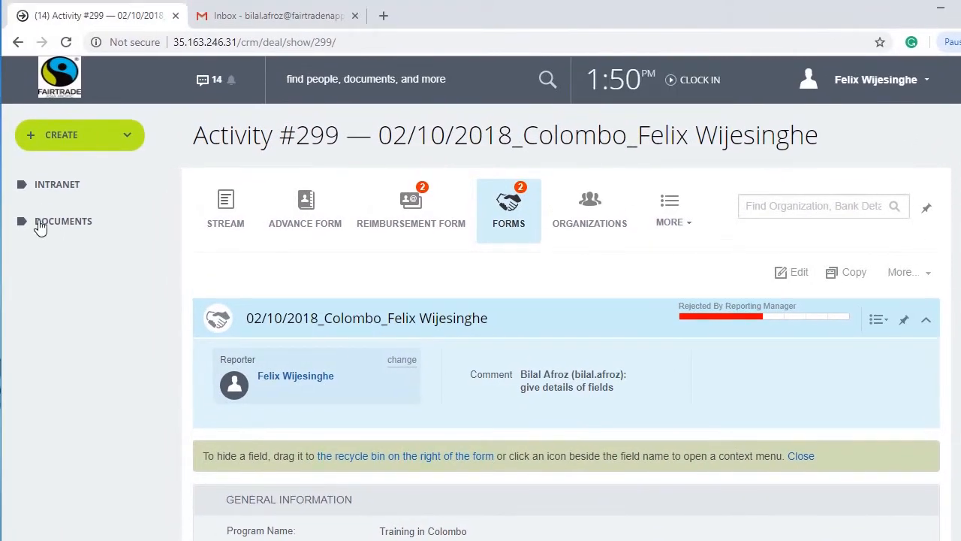
pyautogui.click(47, 187)
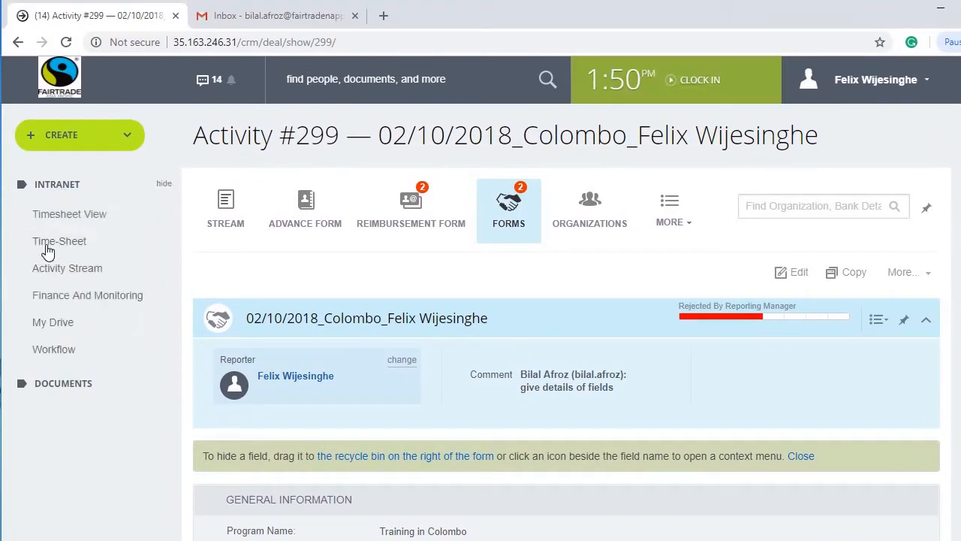
pyautogui.click(56, 299)
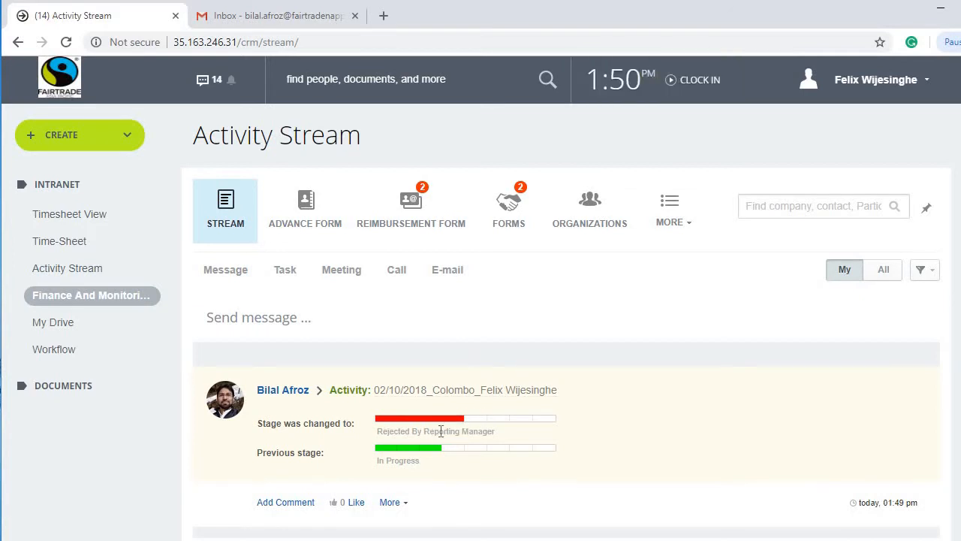
pyautogui.click(466, 399)
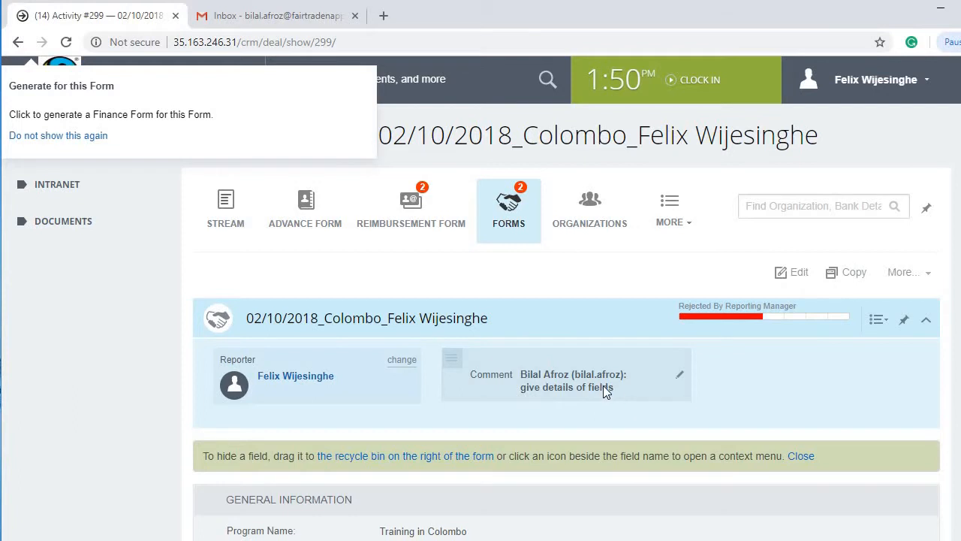
pyautogui.scroll(-4, 569, 383)
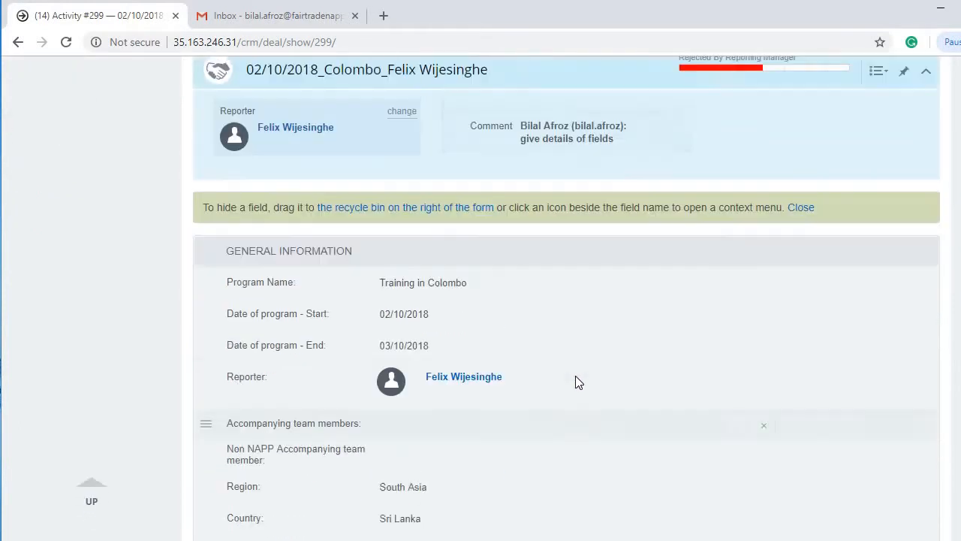
pyautogui.scroll(4, 569, 381)
pyautogui.scroll(-7, 351, 366)
pyautogui.scroll(7, 352, 363)
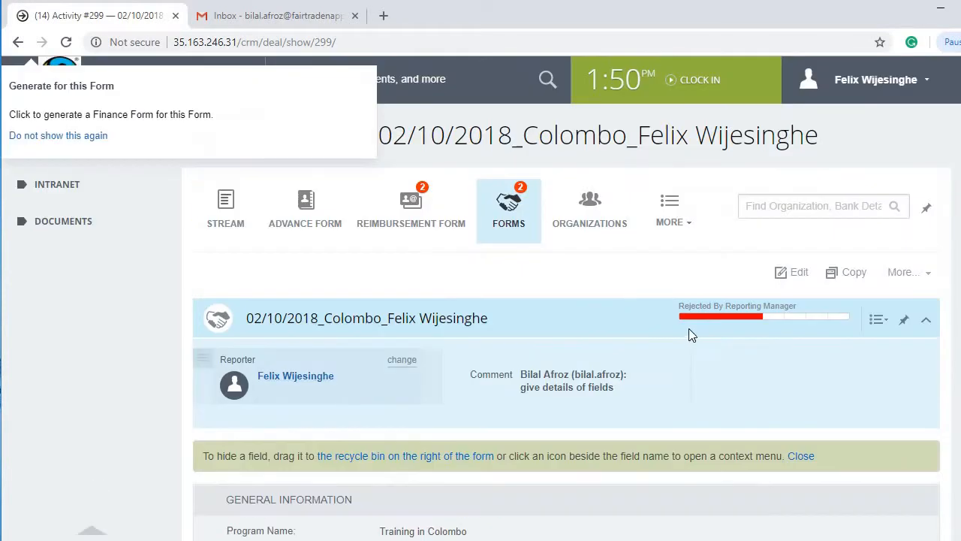
pyautogui.click(799, 274)
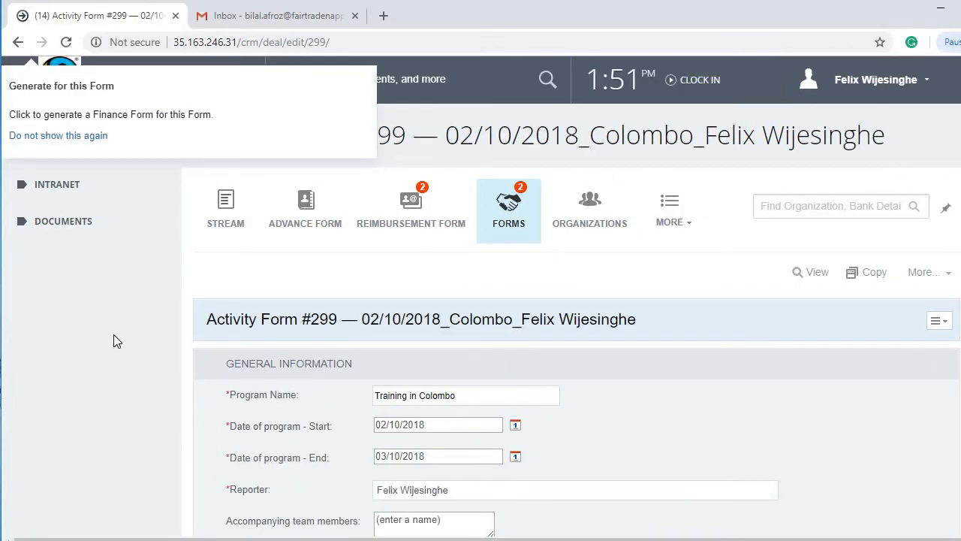
# Step: Tick Training on gender mainstreaming (KPI 5) under Strategy KPIs and save Activity #299
pyautogui.scroll(-5, 113, 335)
pyautogui.scroll(-20, 114, 334)
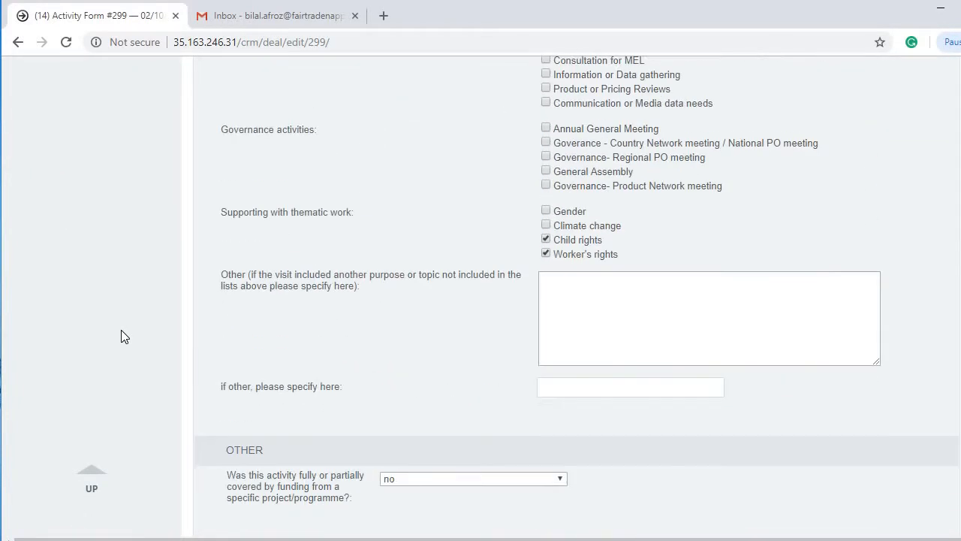
pyautogui.scroll(15, 115, 333)
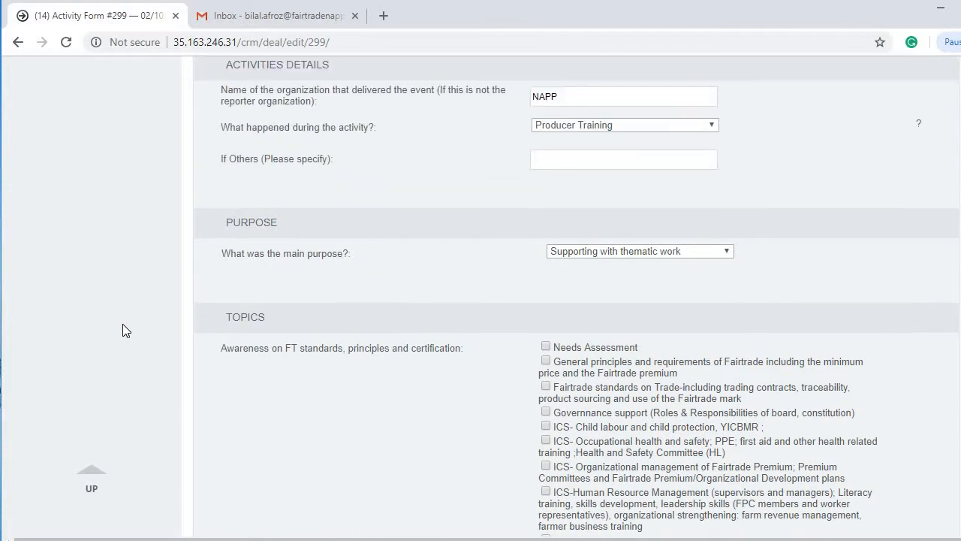
pyautogui.scroll(-20, 122, 327)
pyautogui.scroll(-5, 122, 324)
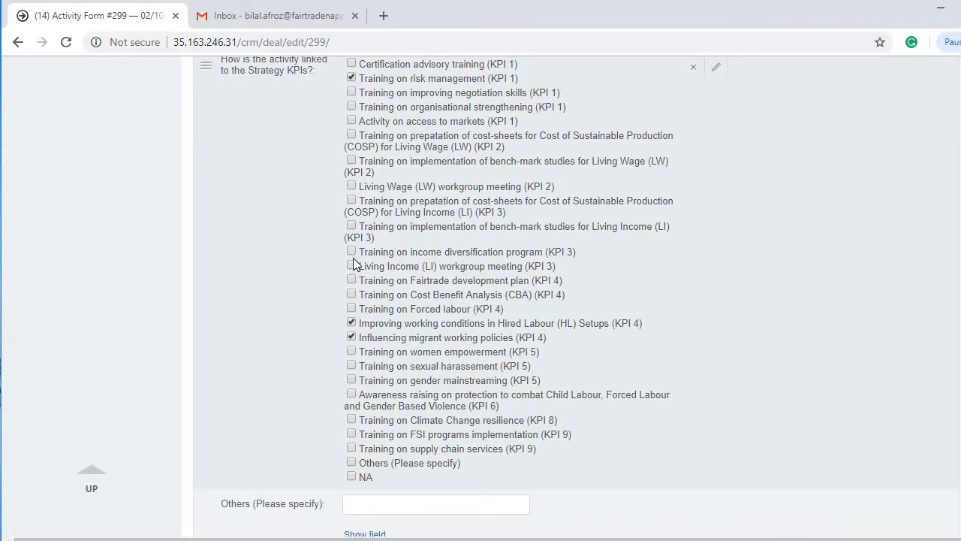
pyautogui.click(353, 381)
pyautogui.scroll(-4, 139, 310)
pyautogui.scroll(-20, 138, 310)
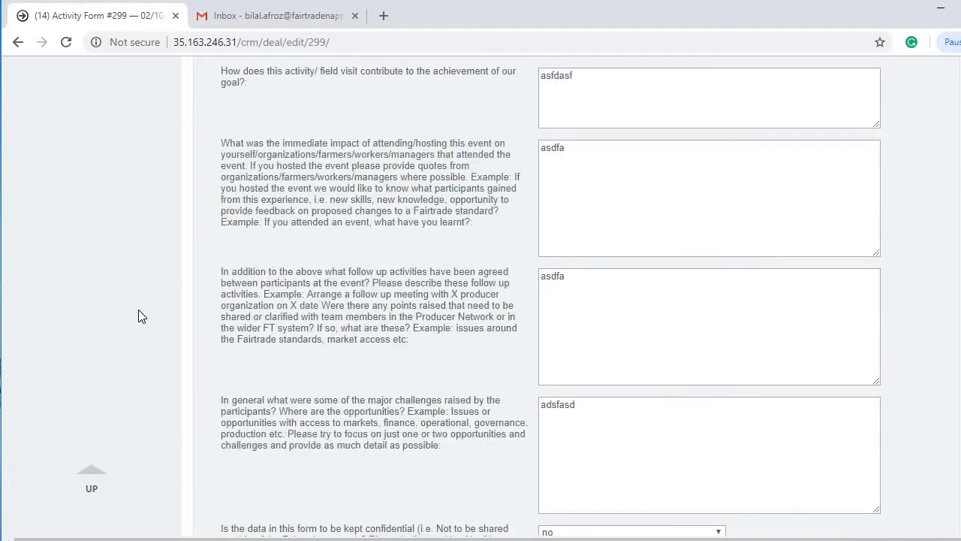
pyautogui.scroll(-10, 138, 312)
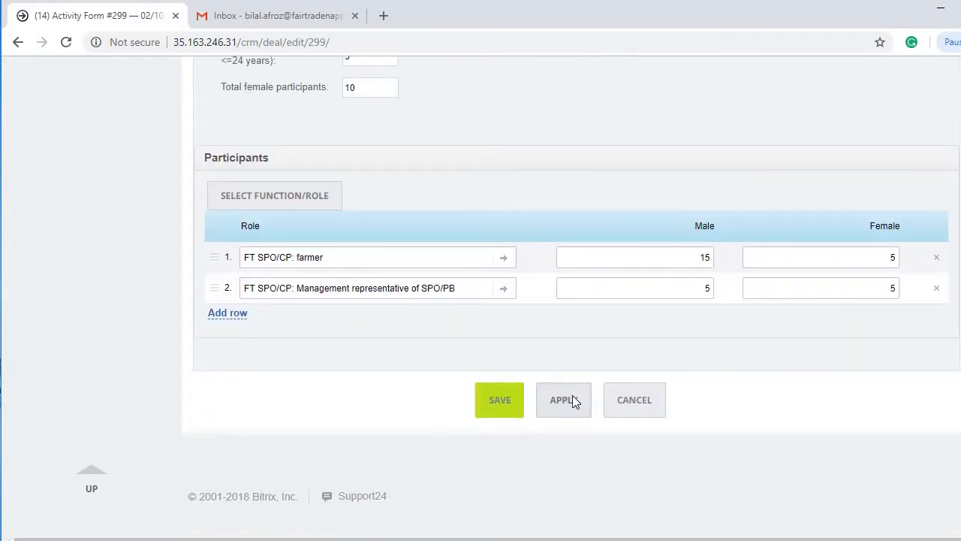
pyautogui.click(497, 409)
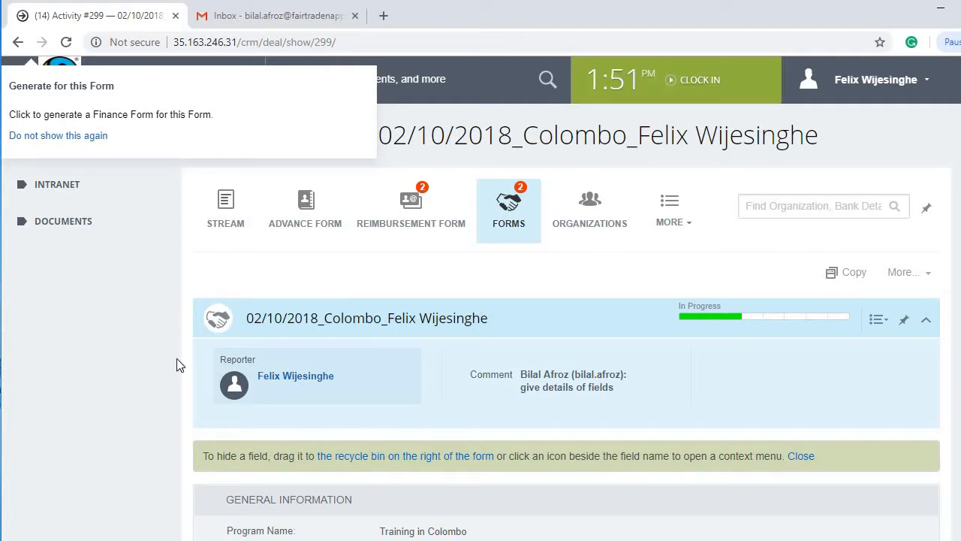
# Step: Confirm the In Progress stage, then highlight Reporting Manager on the PowerPoint workflow slide
pyautogui.scroll(-4, 92, 354)
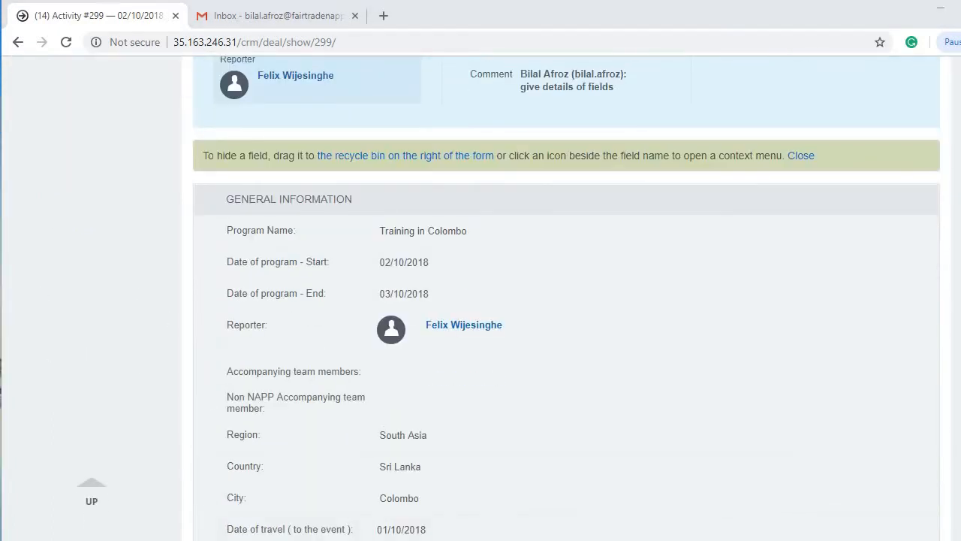
pyautogui.click(600, 488)
pyautogui.click(498, 286)
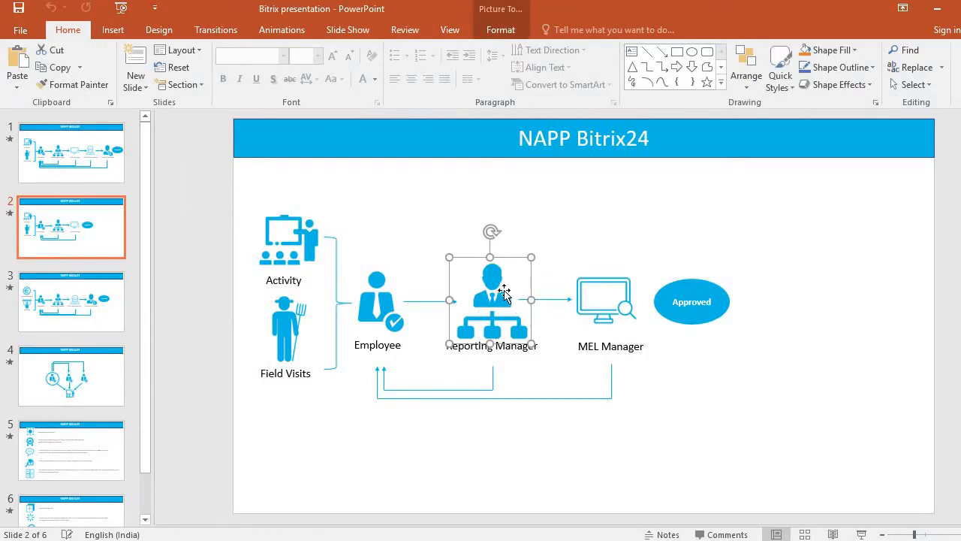
# Step: Highlight the MEL Manager and Approved stages on the slide 2 workflow diagram
pyautogui.click(606, 302)
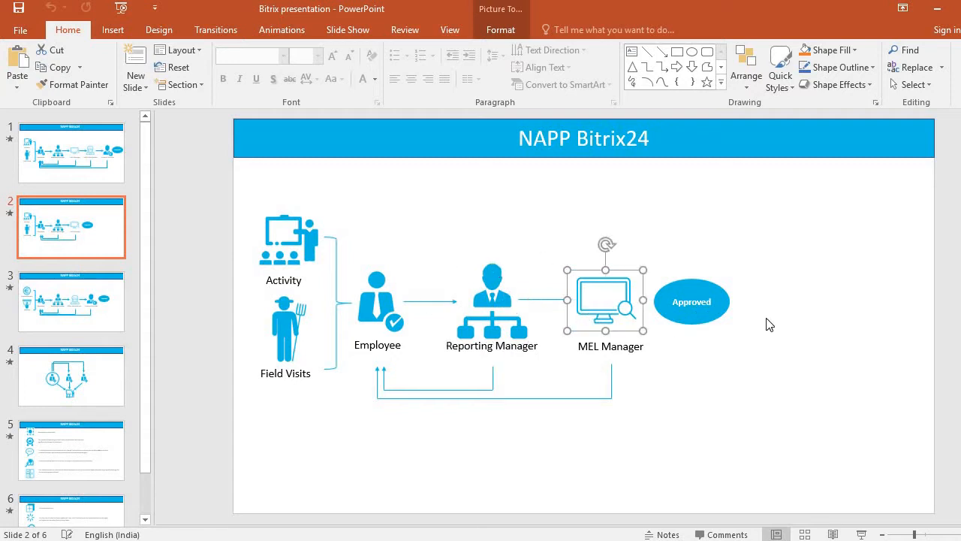
pyautogui.click(700, 326)
pyautogui.click(675, 361)
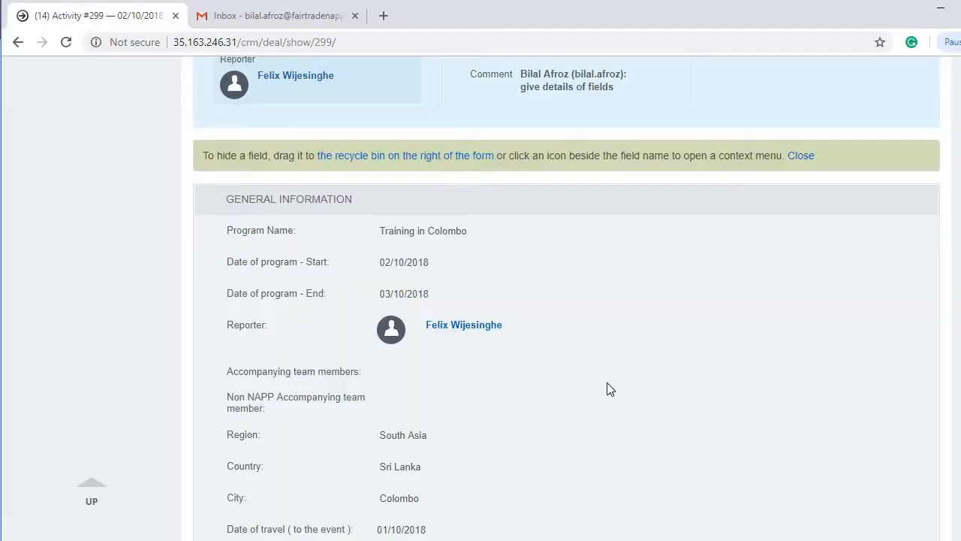
pyautogui.scroll(5, 594, 378)
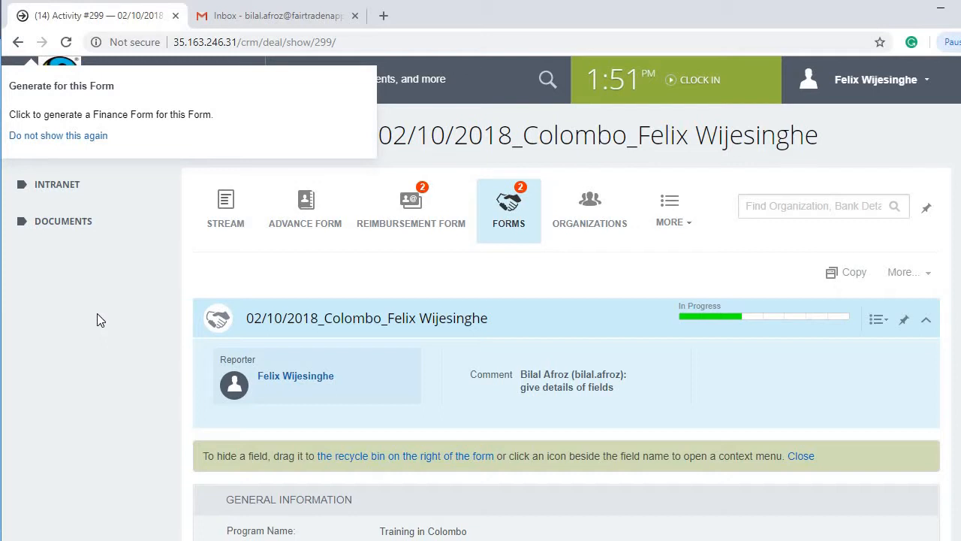
# Step: Go through Intranet, Finance And Monitoring and FORMS to list every activity with its stage
pyautogui.click(70, 187)
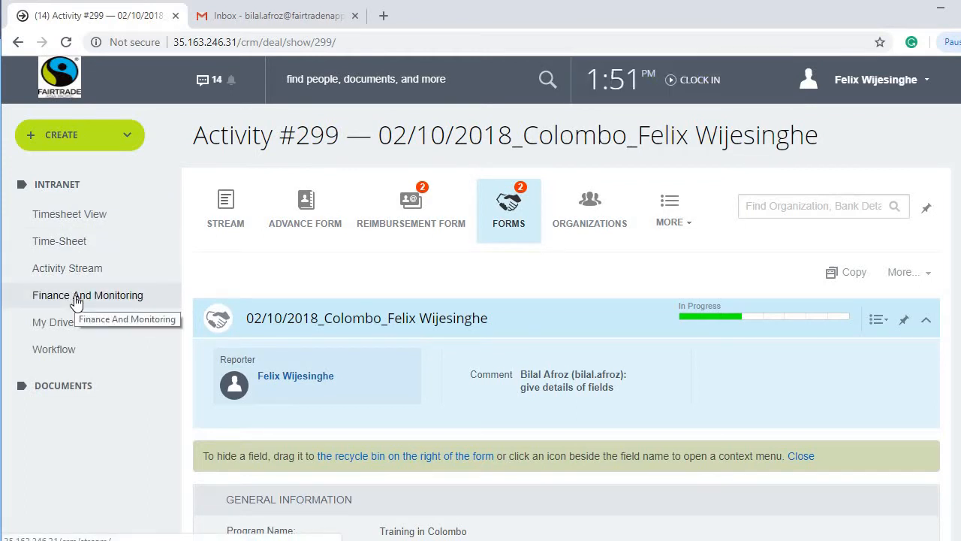
pyautogui.click(75, 300)
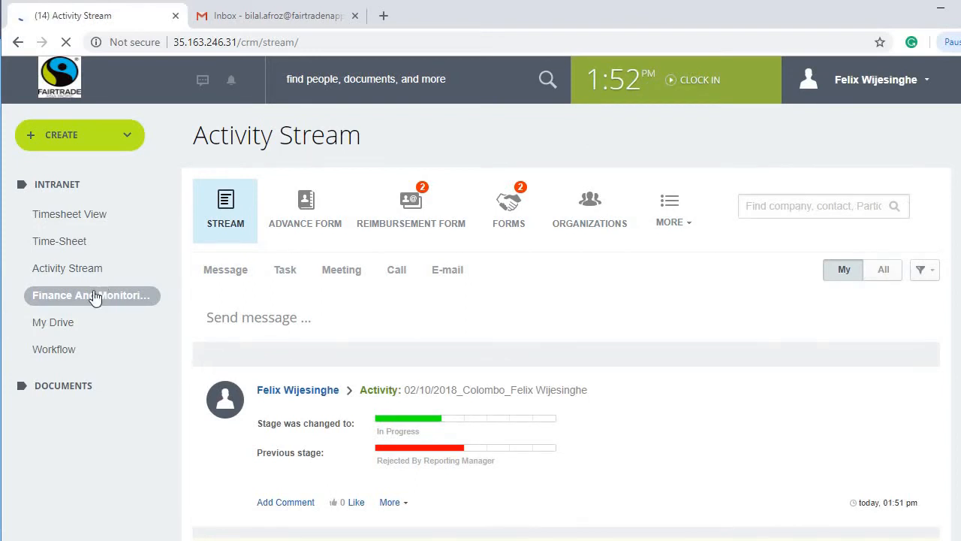
pyautogui.click(513, 215)
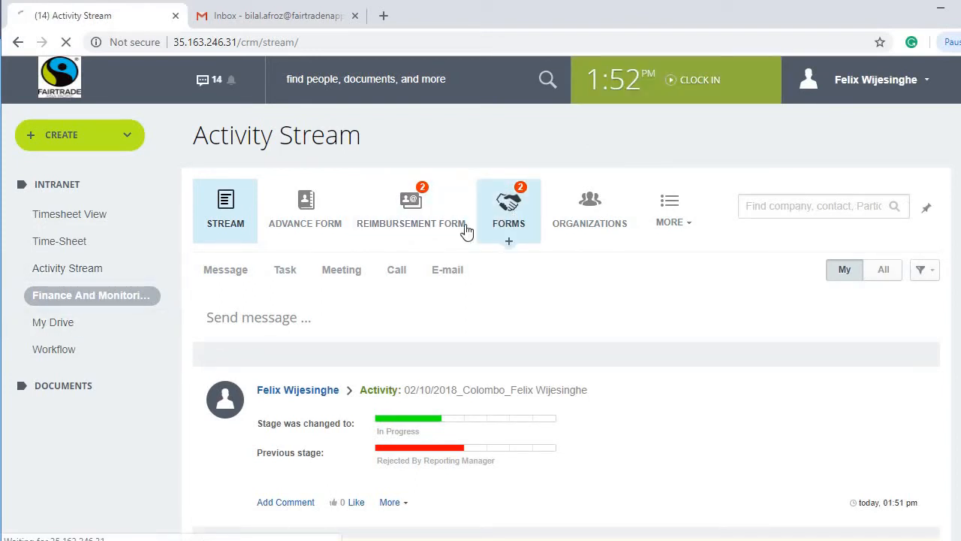
pyautogui.scroll(-7, 150, 416)
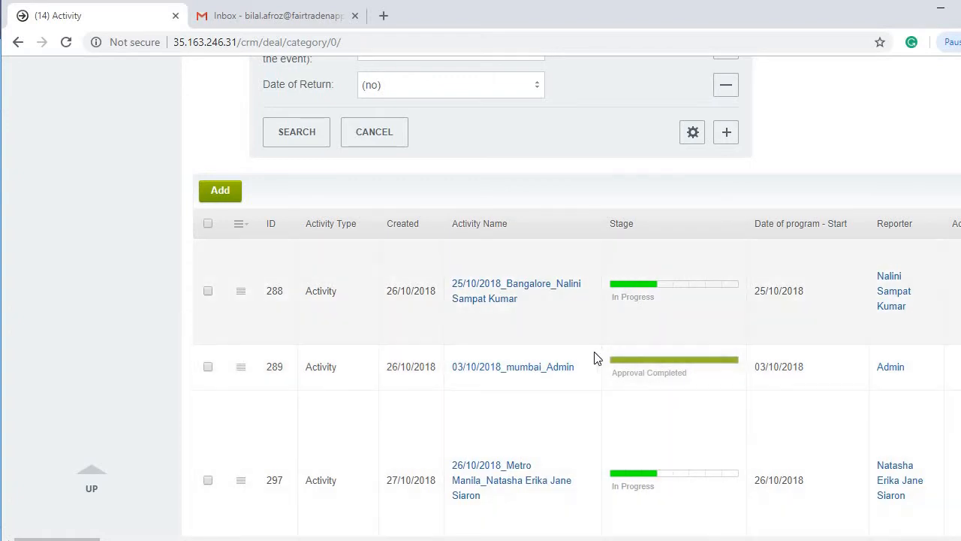
pyautogui.scroll(6, 81, 288)
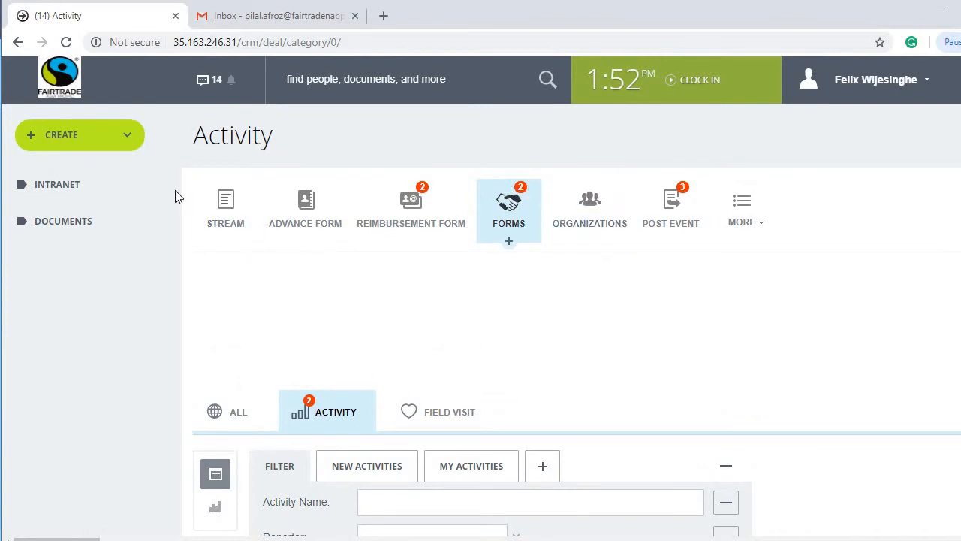
# Step: Return to the Finance And Monitoring area's Activity list
pyautogui.click(55, 188)
pyautogui.click(71, 295)
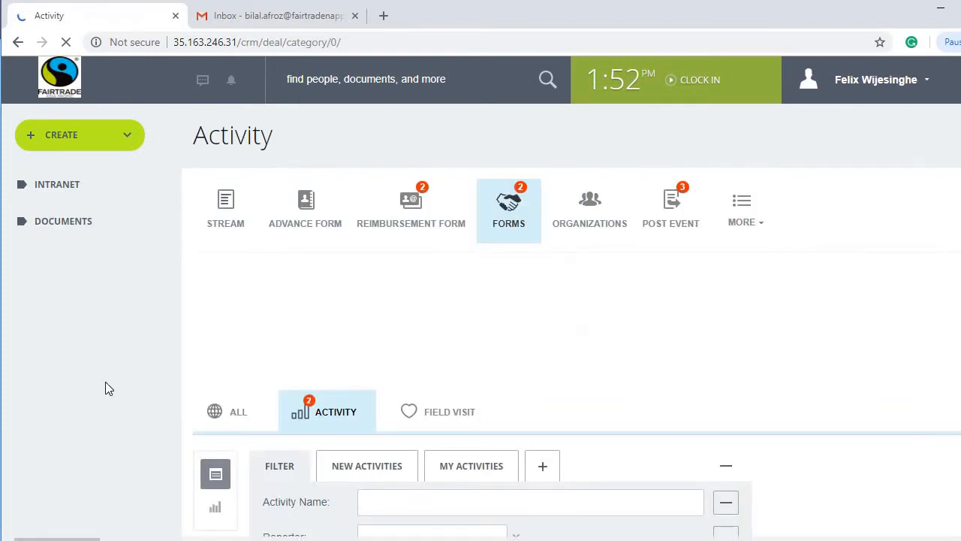
pyautogui.scroll(-2, 105, 387)
pyautogui.scroll(-3, 105, 387)
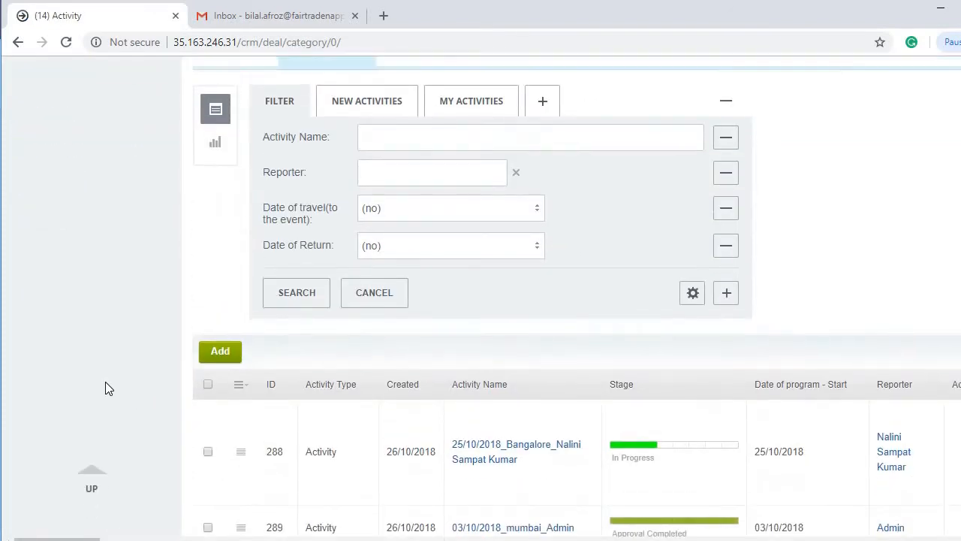
pyautogui.scroll(5, 106, 387)
pyautogui.scroll(-5, 106, 381)
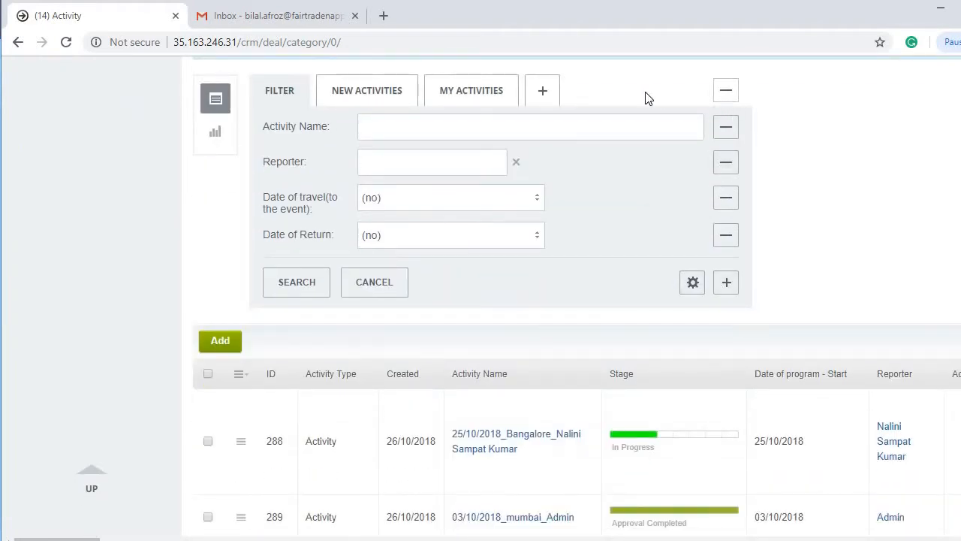
pyautogui.scroll(1, 601, 128)
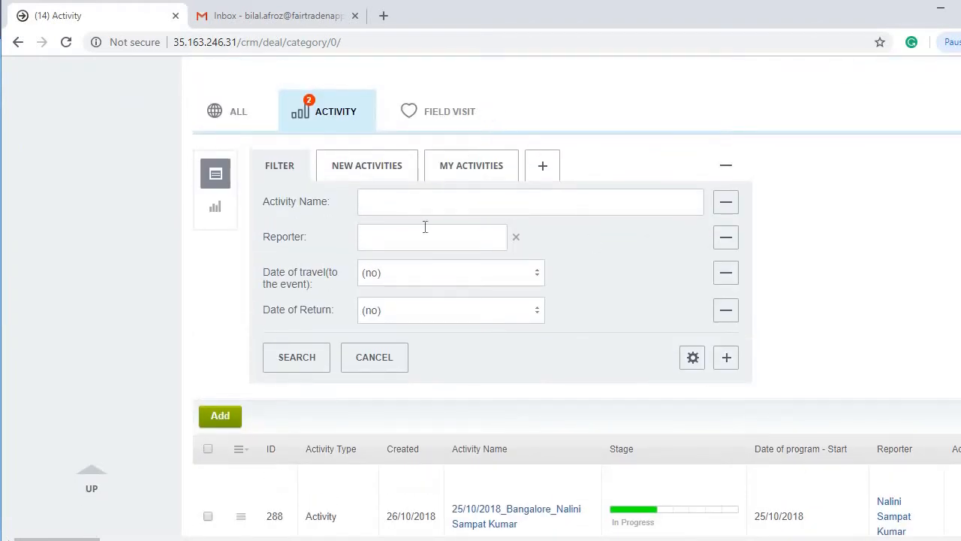
# Step: Filter the Activity list by a reporter chosen from Recent and run the search
pyautogui.click(413, 240)
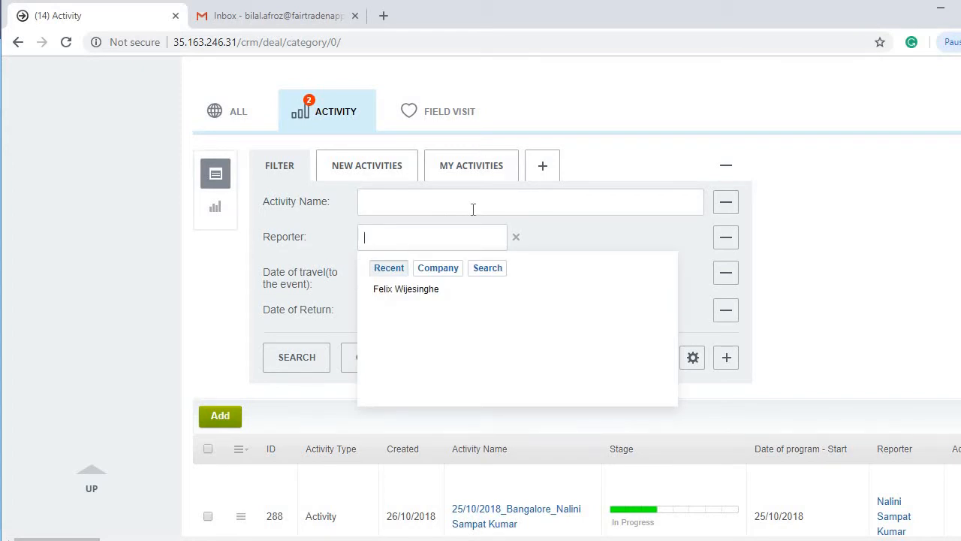
pyautogui.click(431, 293)
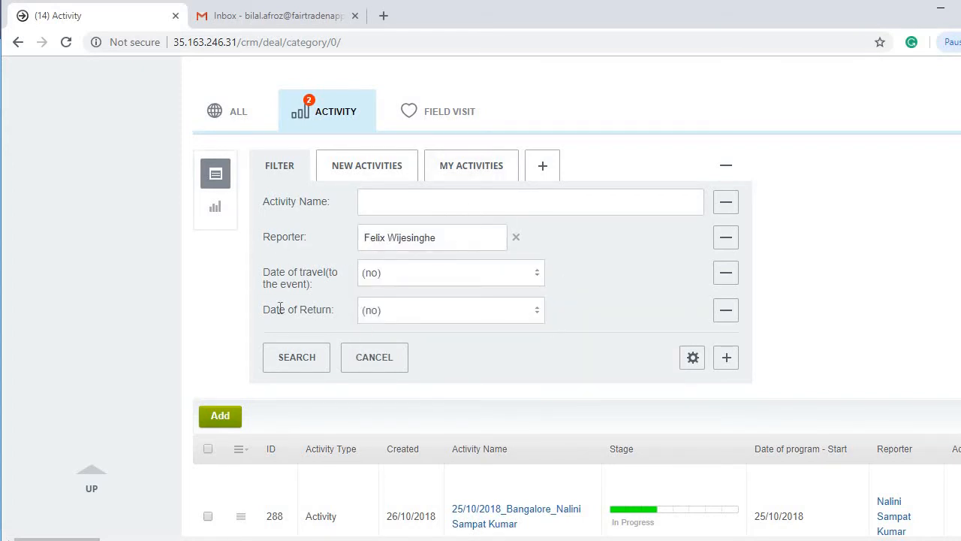
pyautogui.click(297, 360)
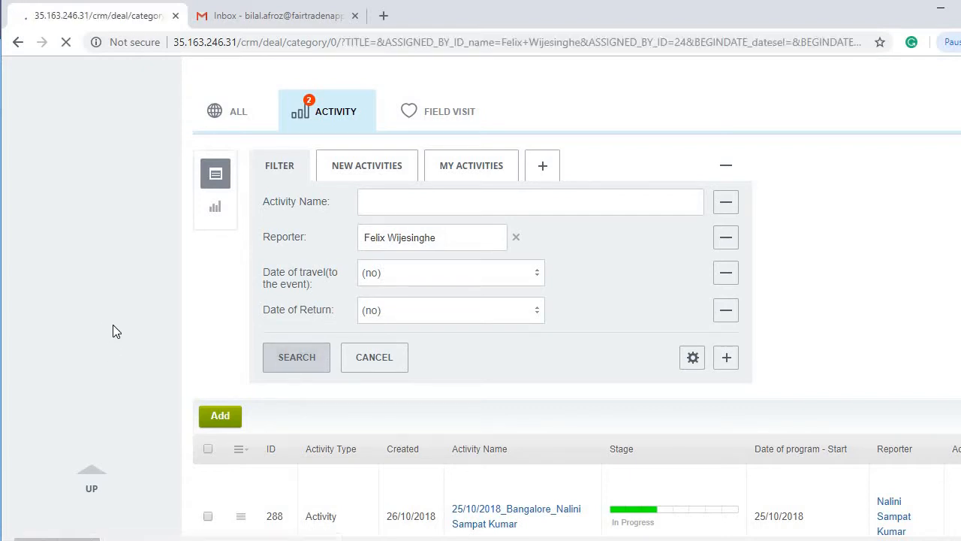
pyautogui.scroll(-8, 113, 332)
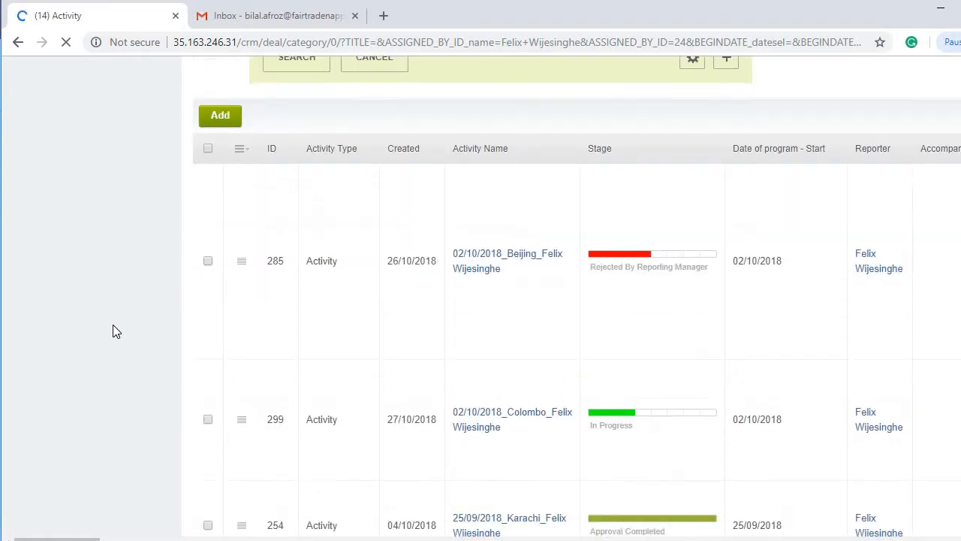
pyautogui.scroll(-2, 113, 331)
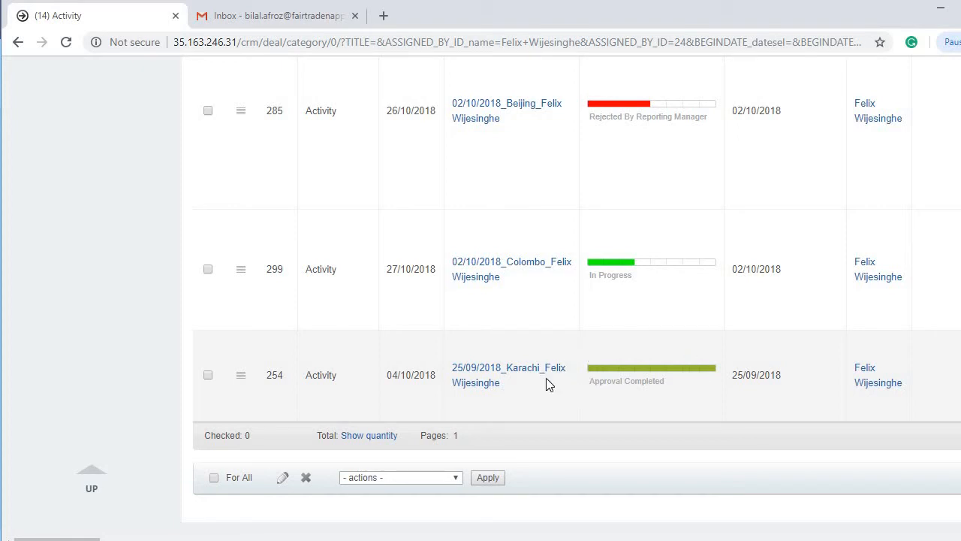
pyautogui.scroll(2, 656, 290)
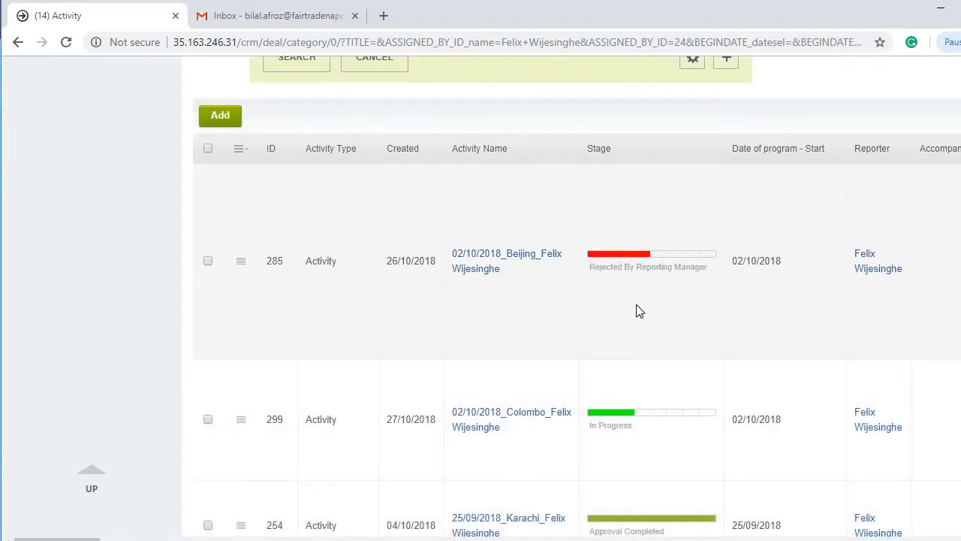
pyautogui.scroll(-3, 105, 368)
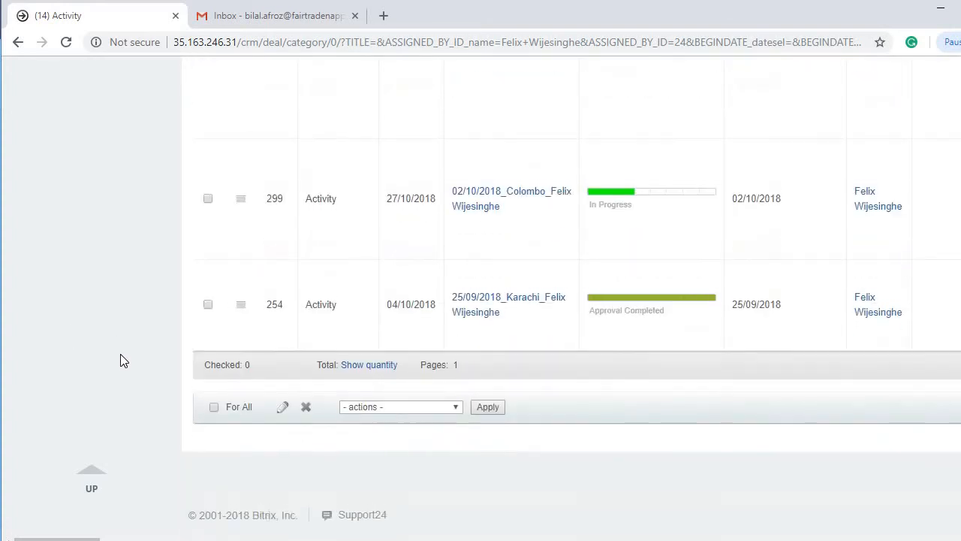
pyautogui.scroll(6, 123, 360)
pyautogui.scroll(5, 120, 360)
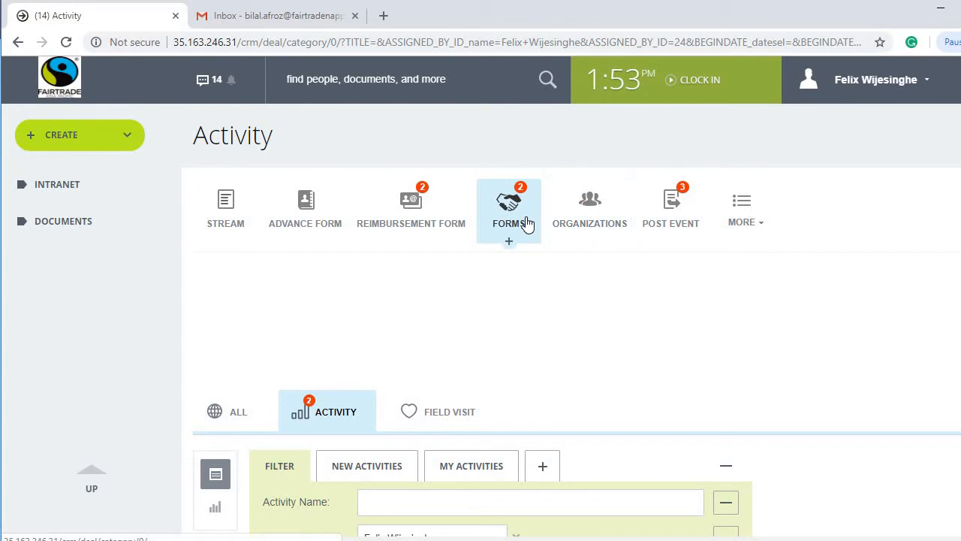
pyautogui.scroll(-6, 101, 305)
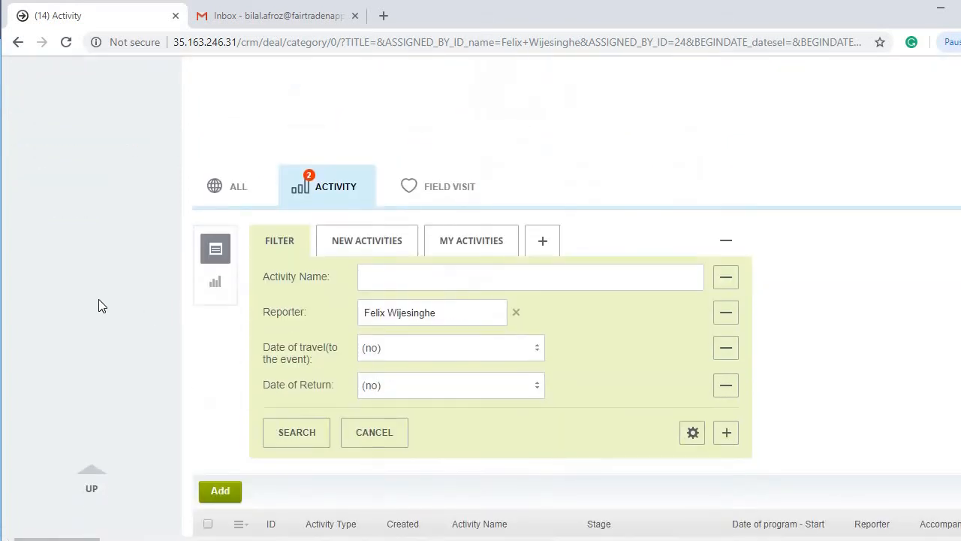
pyautogui.scroll(3, 98, 300)
pyautogui.scroll(-7, 98, 299)
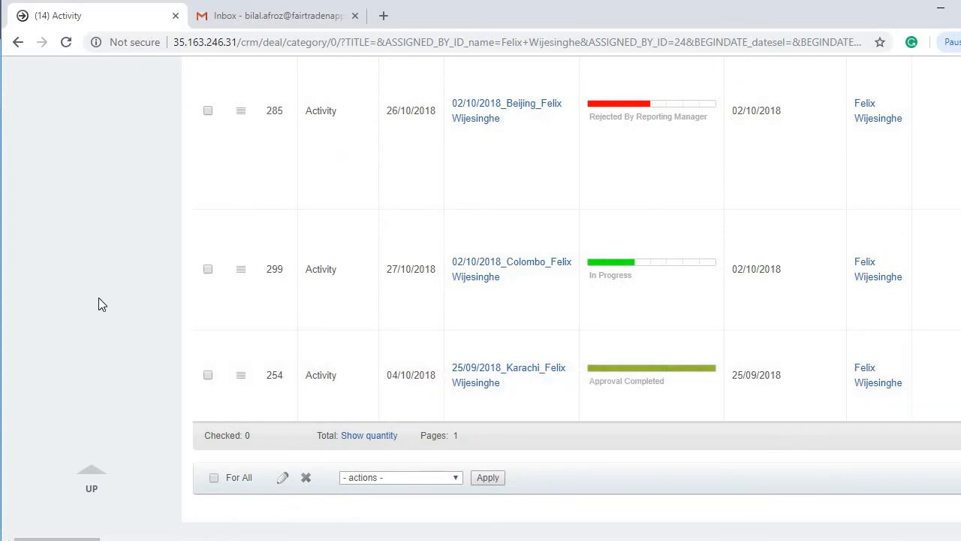
pyautogui.scroll(8, 99, 299)
pyautogui.scroll(1, 424, 162)
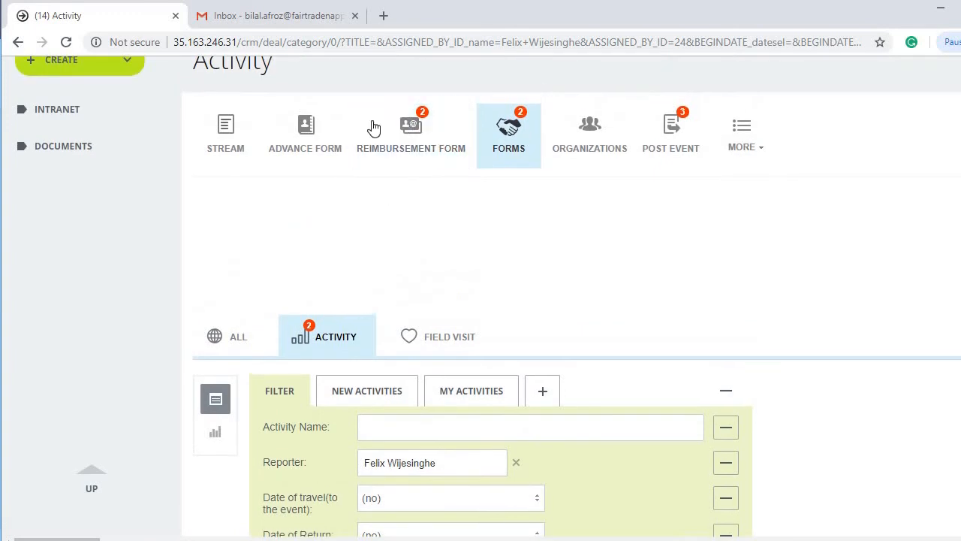
pyautogui.scroll(-2, 49, 322)
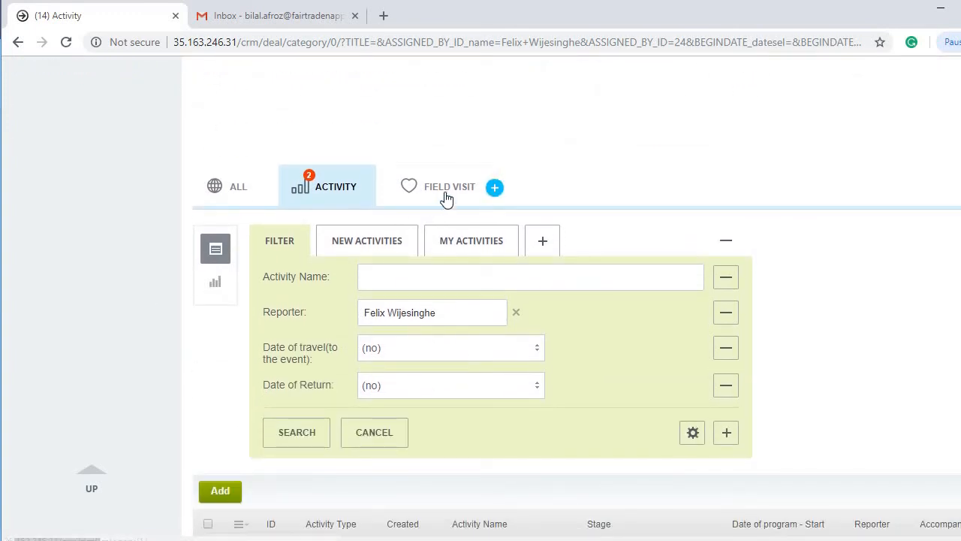
pyautogui.scroll(2, 451, 197)
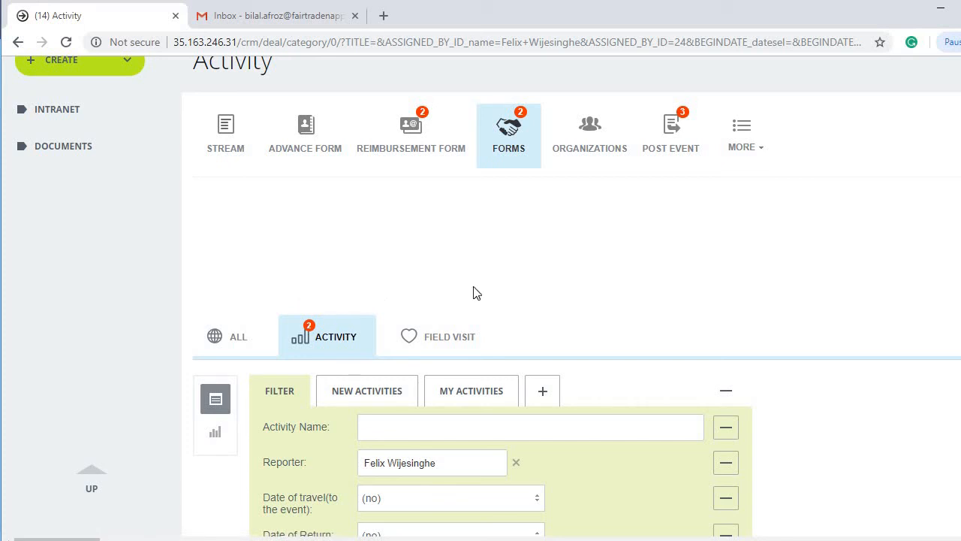
pyautogui.scroll(1, 152, 331)
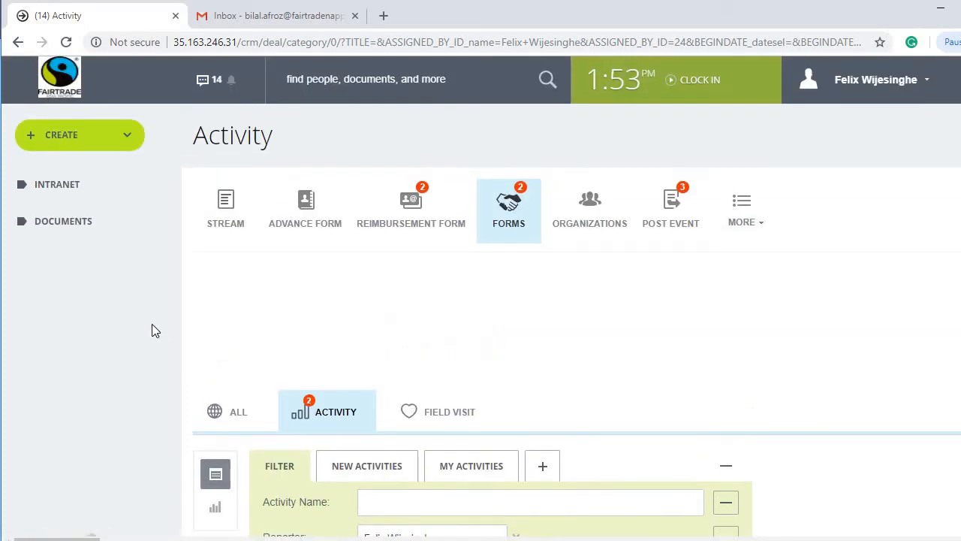